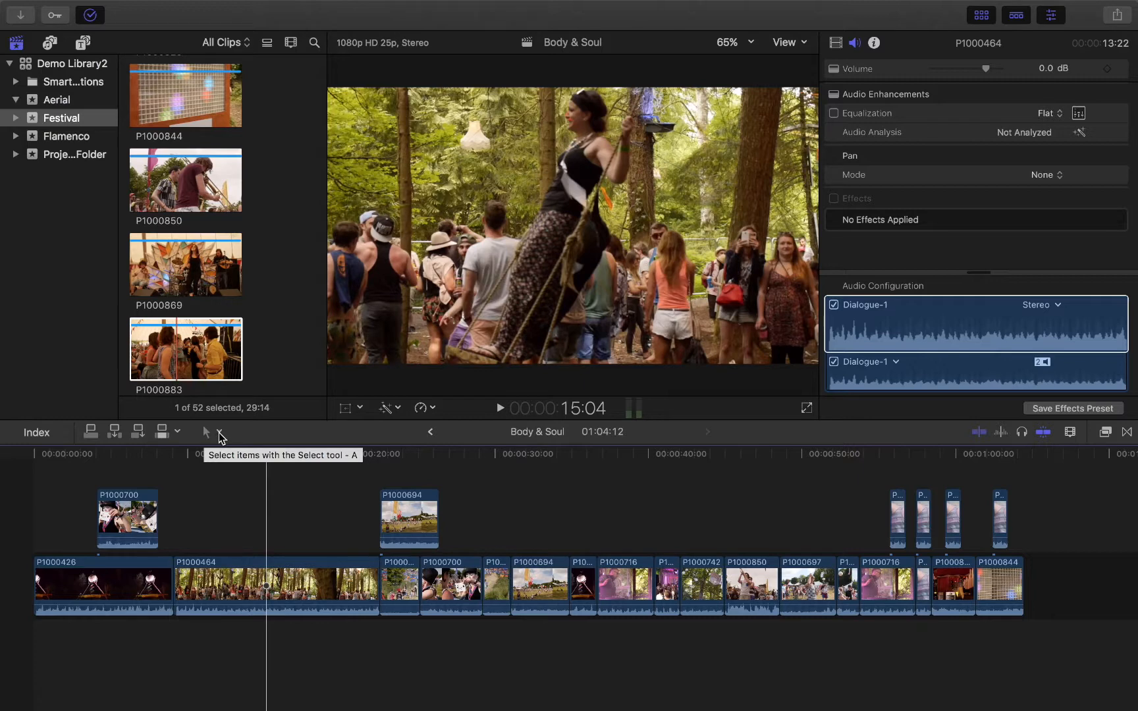
- Look through the timeline's editing tools and the viewer's transform options without choosing any of them
{"action": "left_click", "coordinate": [219, 432]}
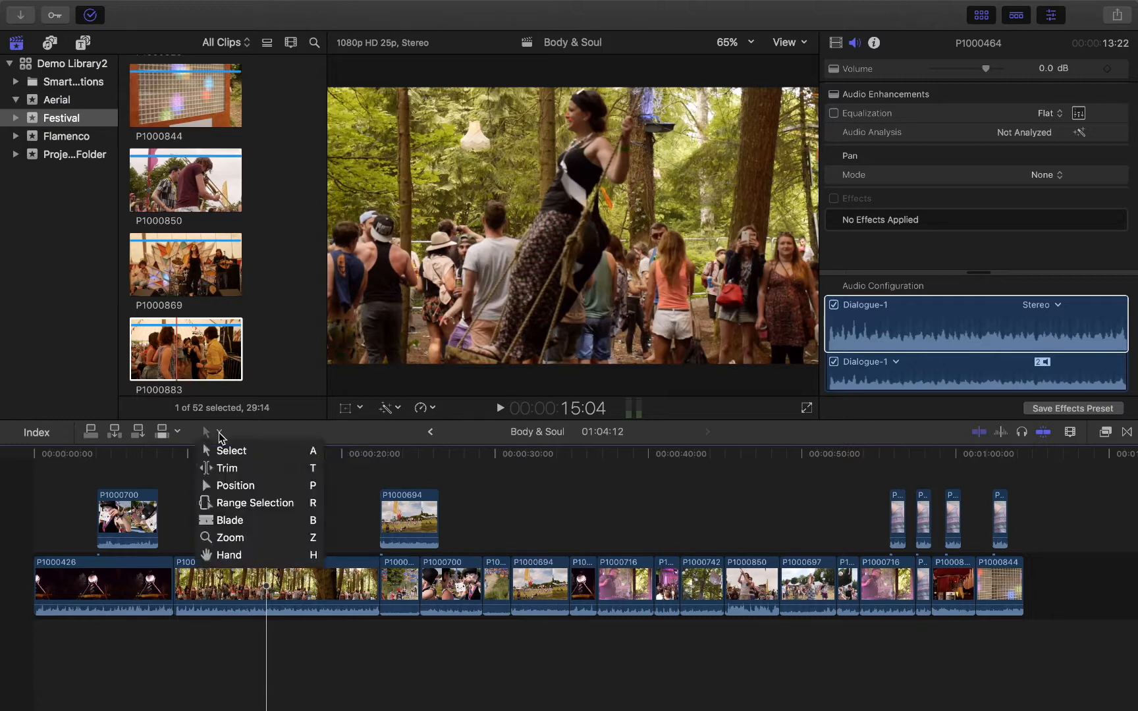
{"action": "left_click", "coordinate": [174, 431]}
{"action": "left_click", "coordinate": [360, 408]}
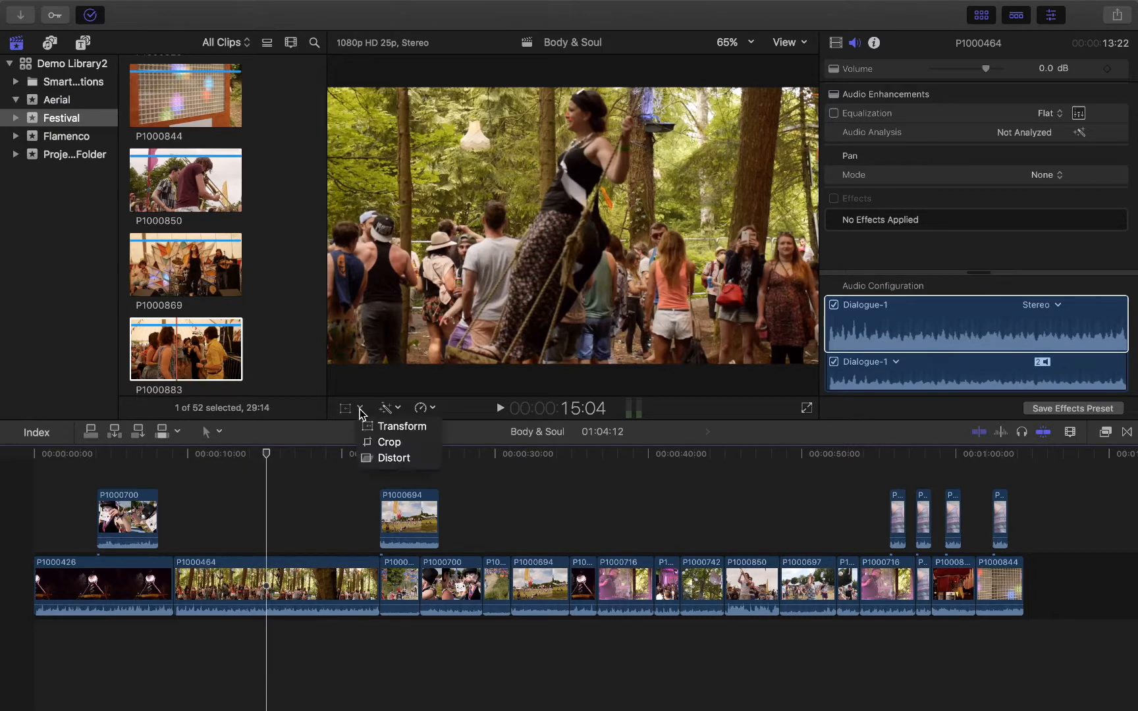
{"action": "left_click", "coordinate": [400, 408]}
{"action": "left_click", "coordinate": [220, 433]}
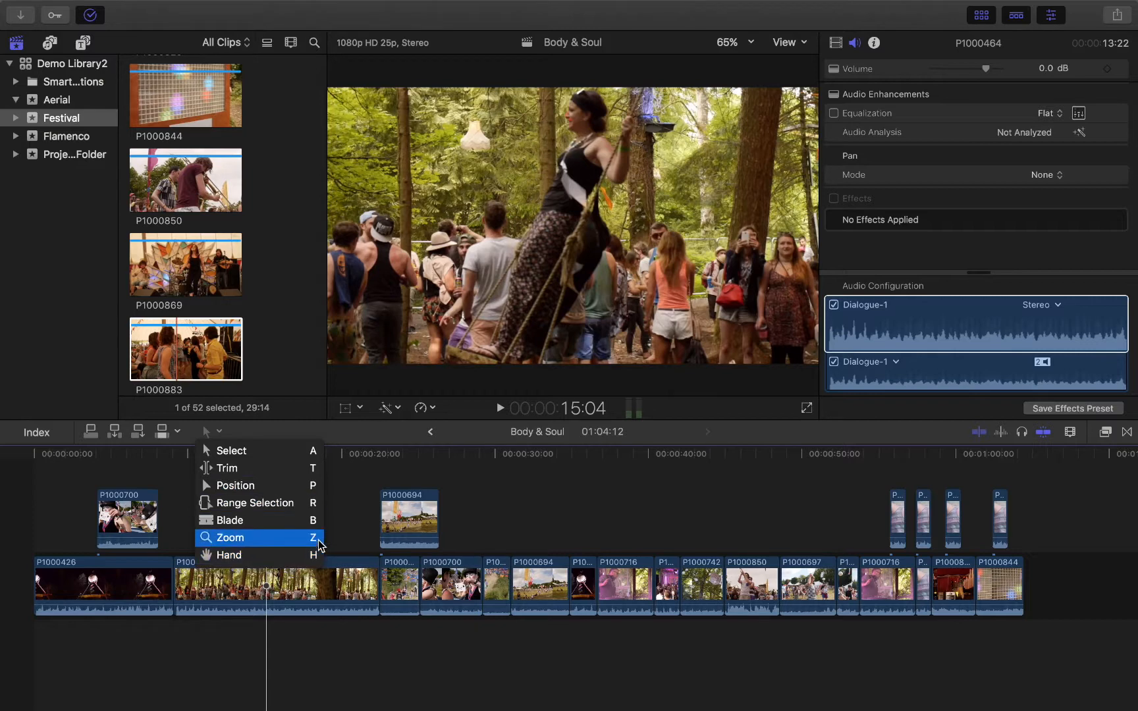
{"action": "left_click", "coordinate": [318, 457]}
{"action": "left_click", "coordinate": [212, 432]}
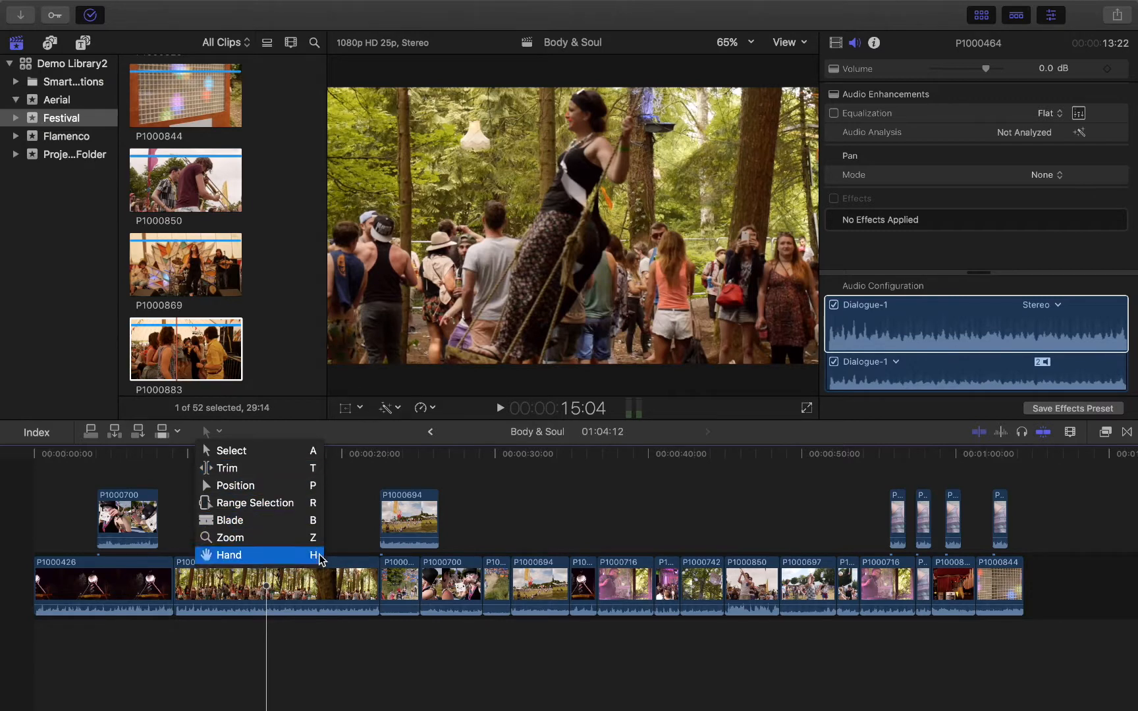
{"action": "left_click", "coordinate": [250, 455]}
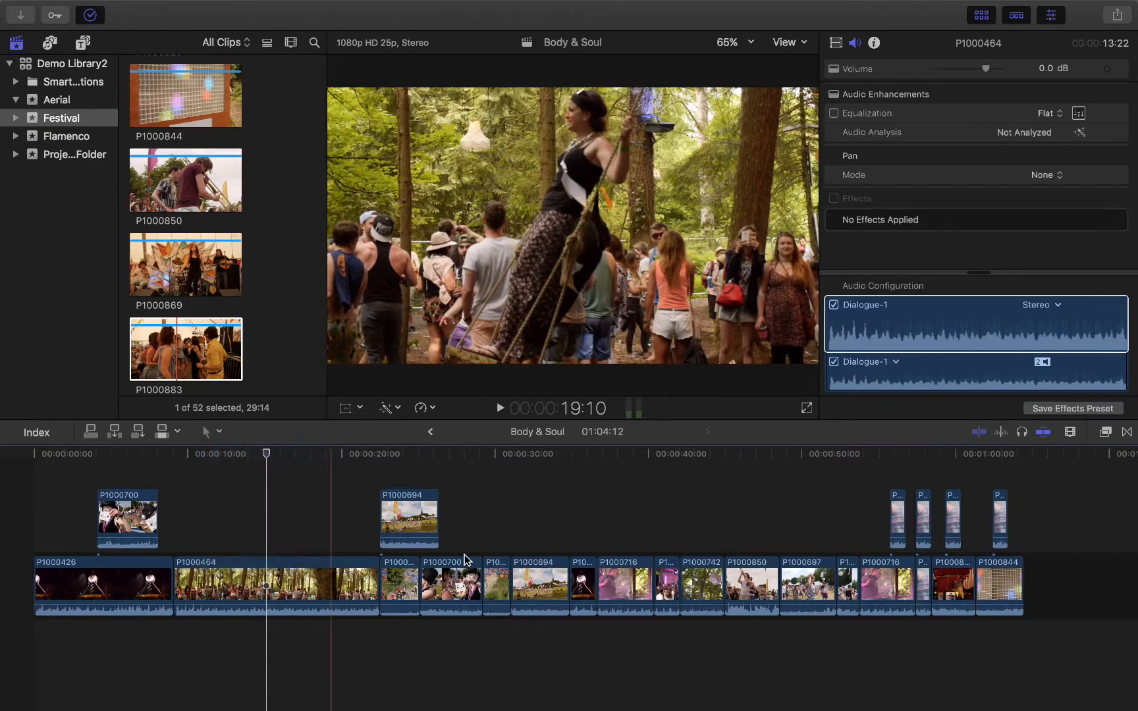
- Select connected clip P1000694 in the timeline and mark a 04:33 range of clip P1000869 in the browser
{"action": "left_click", "coordinate": [402, 520]}
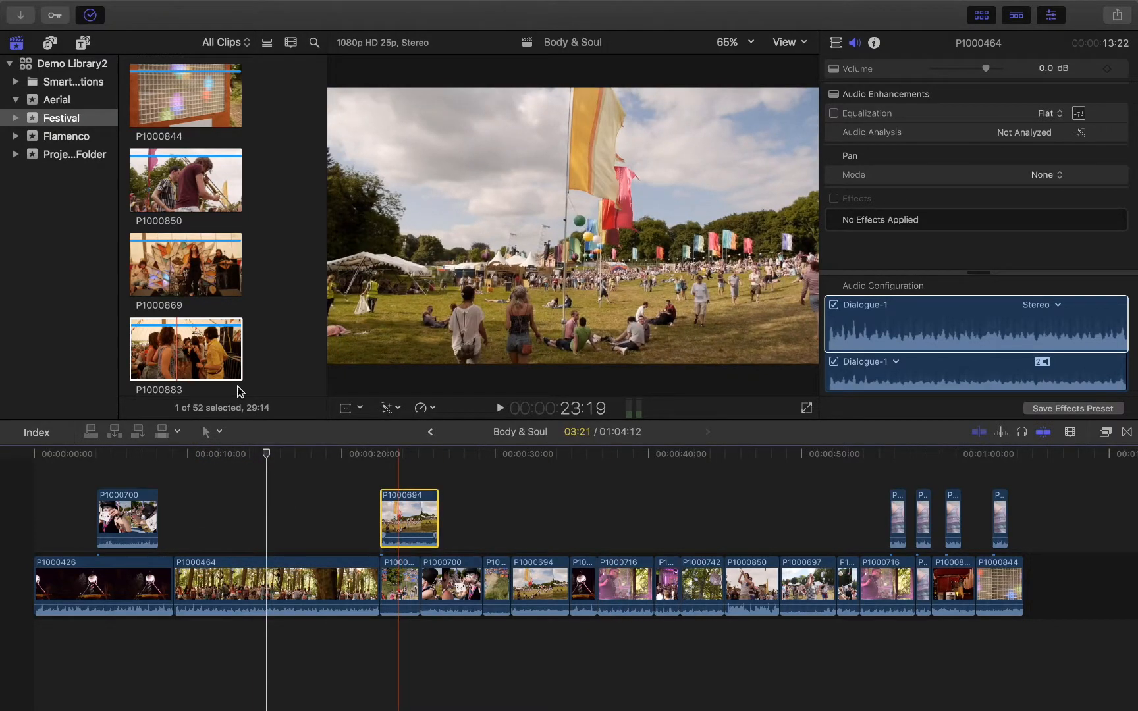
{"action": "left_click", "coordinate": [208, 358]}
{"action": "left_click", "coordinate": [197, 546]}
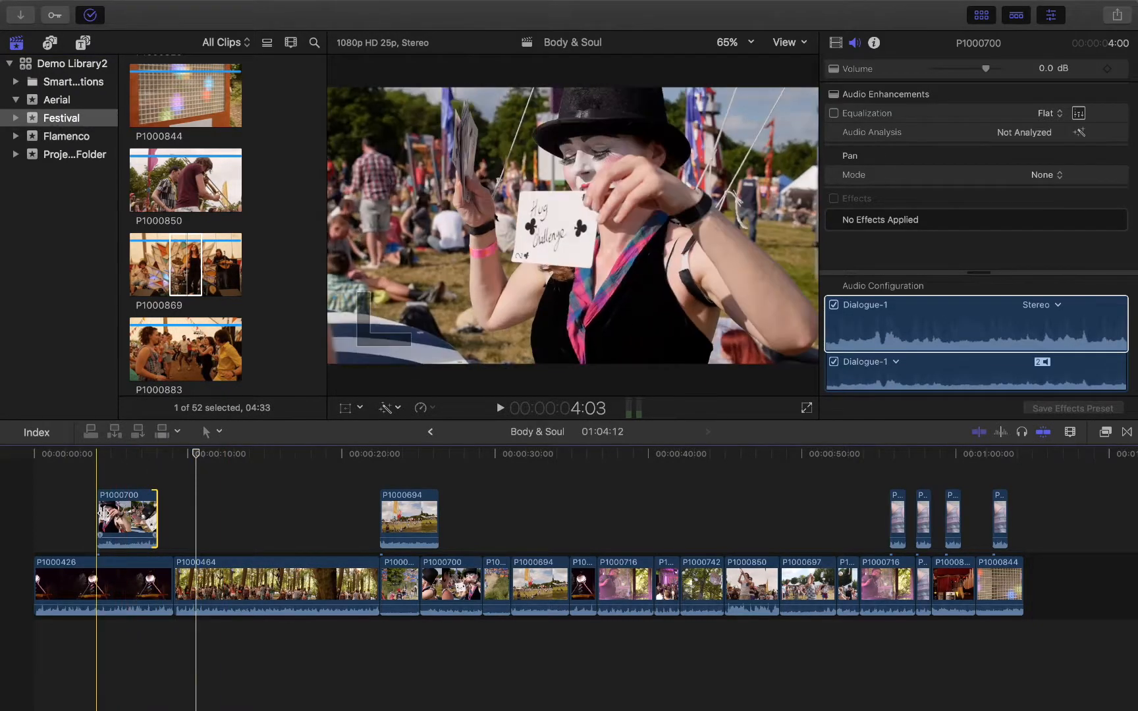
{"action": "left_click", "coordinate": [185, 285]}
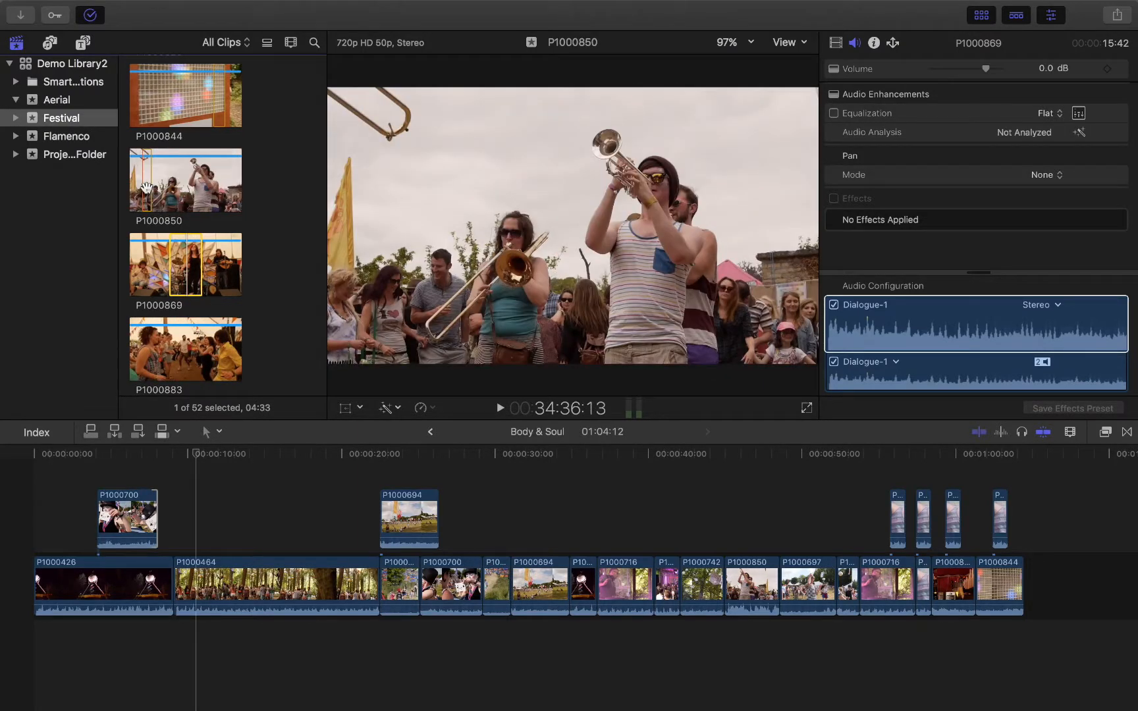
- Trim the end of the first connected clip, P1000700, to a length of about 3:11
{"action": "left_click", "coordinate": [157, 517]}
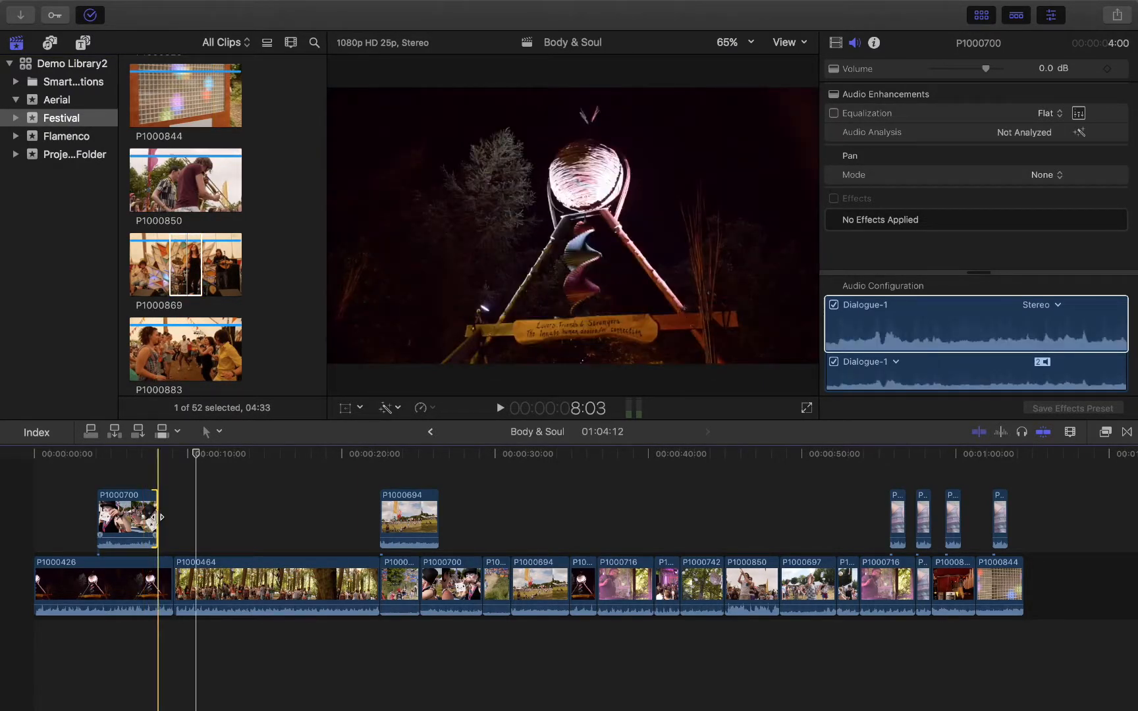
{"action": "left_click_drag", "start_coordinate": [157, 517], "coordinate": [148, 516]}
{"action": "left_click", "coordinate": [252, 531]}
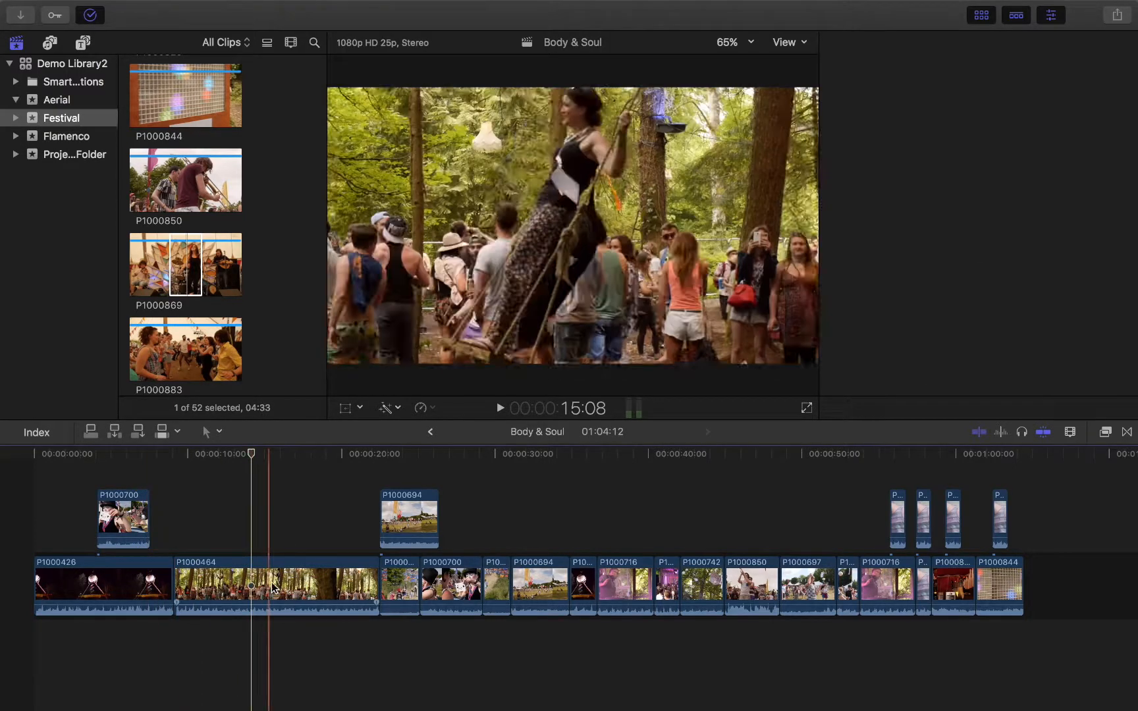
- Rearrange the timeline: move connected clip P1000694 later, P1000684 after the storyline's P1000694, and P1000742 directly after the storyline's P1000700
{"action": "left_click", "coordinate": [417, 523]}
{"action": "left_click_drag", "start_coordinate": [418, 524], "coordinate": [632, 535]}
{"action": "left_click_drag", "start_coordinate": [447, 573], "coordinate": [560, 583]}
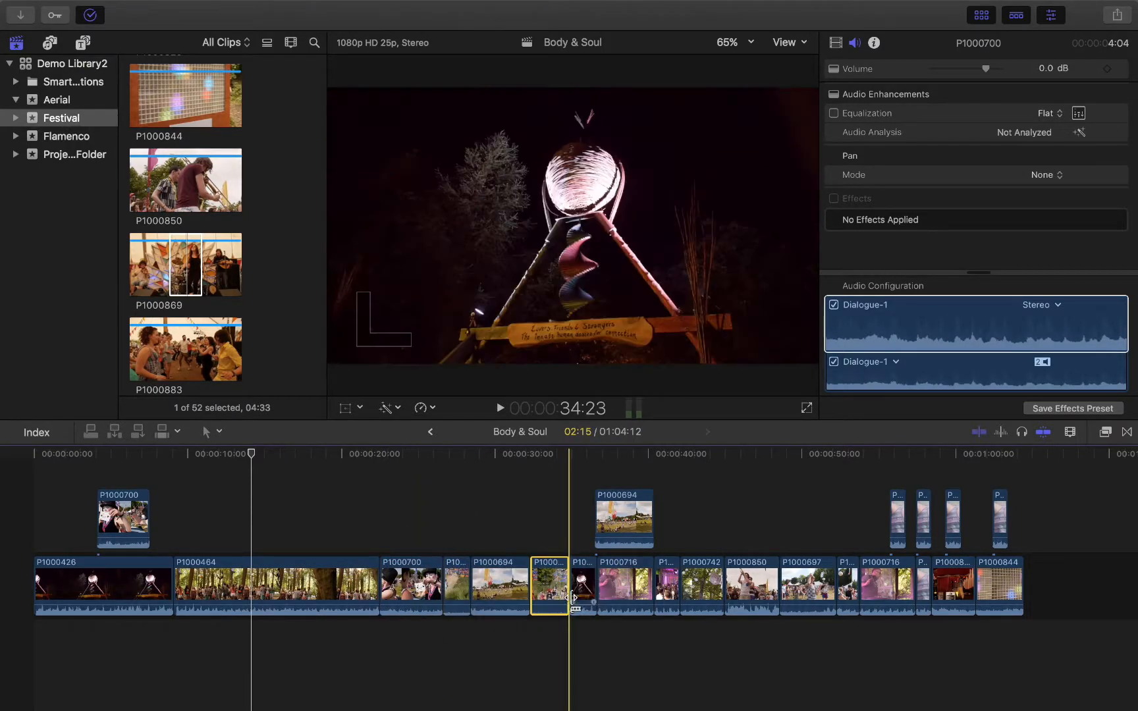
{"action": "left_click_drag", "start_coordinate": [711, 578], "coordinate": [474, 579]}
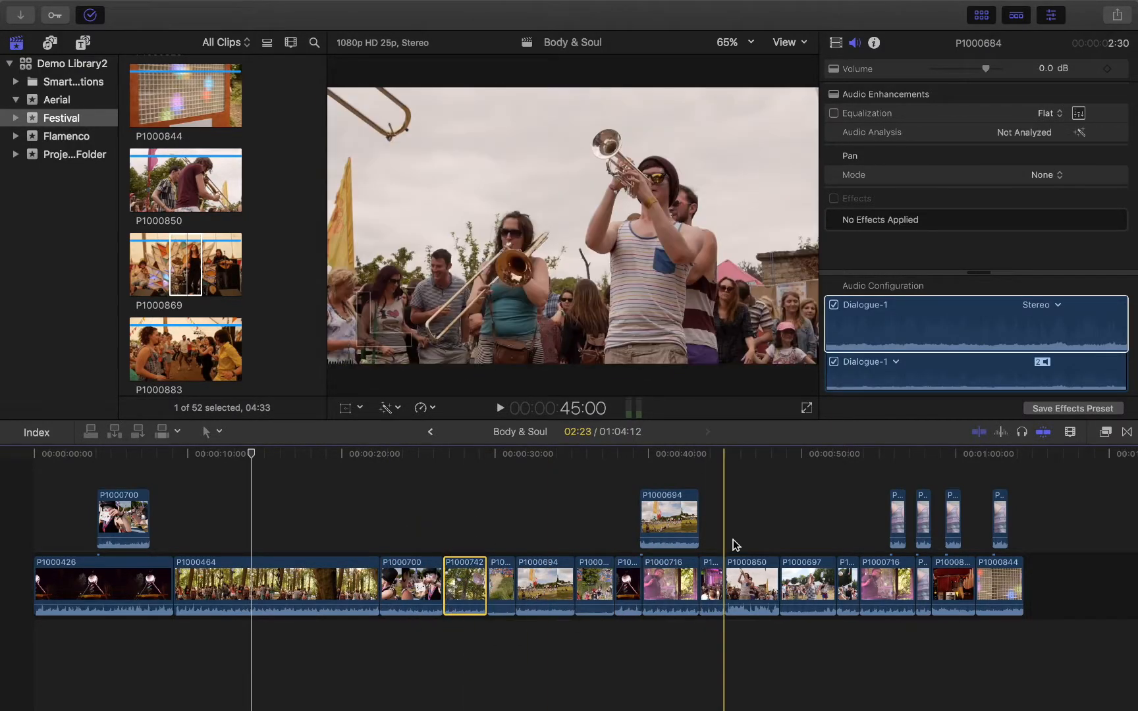
- Try to drag P1000844 beyond the storyline's end, and move the last connected P1000718 clip ahead of the other three short ones
{"action": "scroll", "coordinate": [735, 544], "scroll_direction": "right", "scroll_amount": 10}
{"action": "left_click_drag", "start_coordinate": [403, 575], "coordinate": [464, 580]}
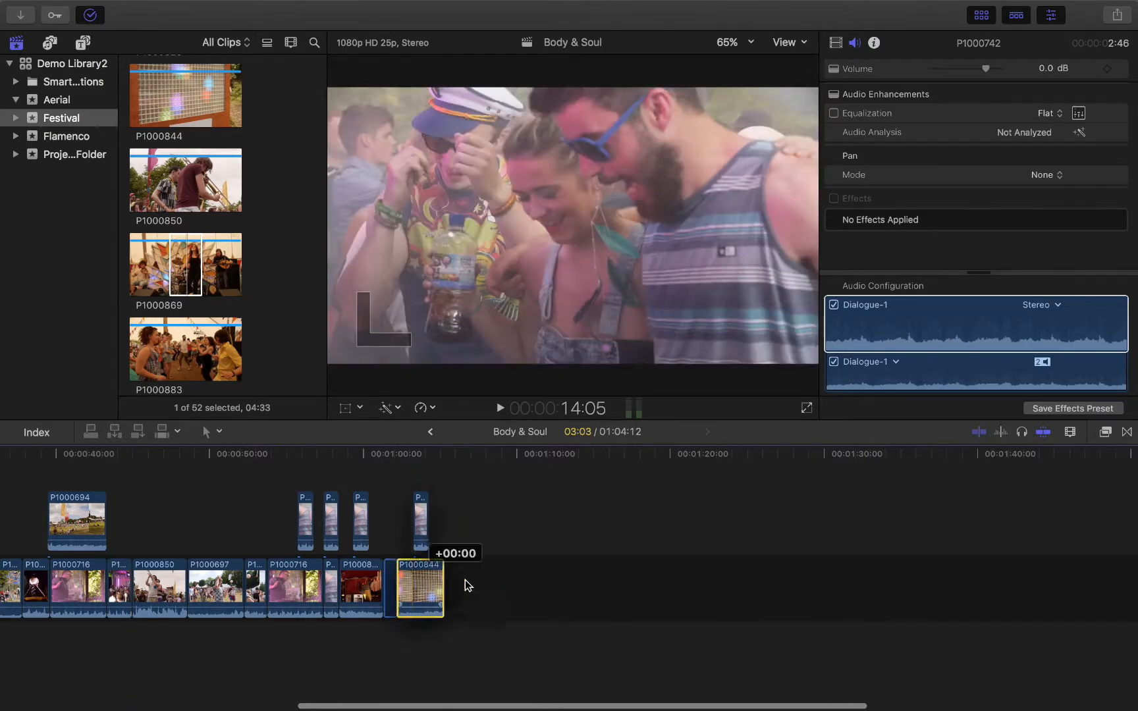
{"action": "left_click_drag", "start_coordinate": [413, 511], "coordinate": [278, 511]}
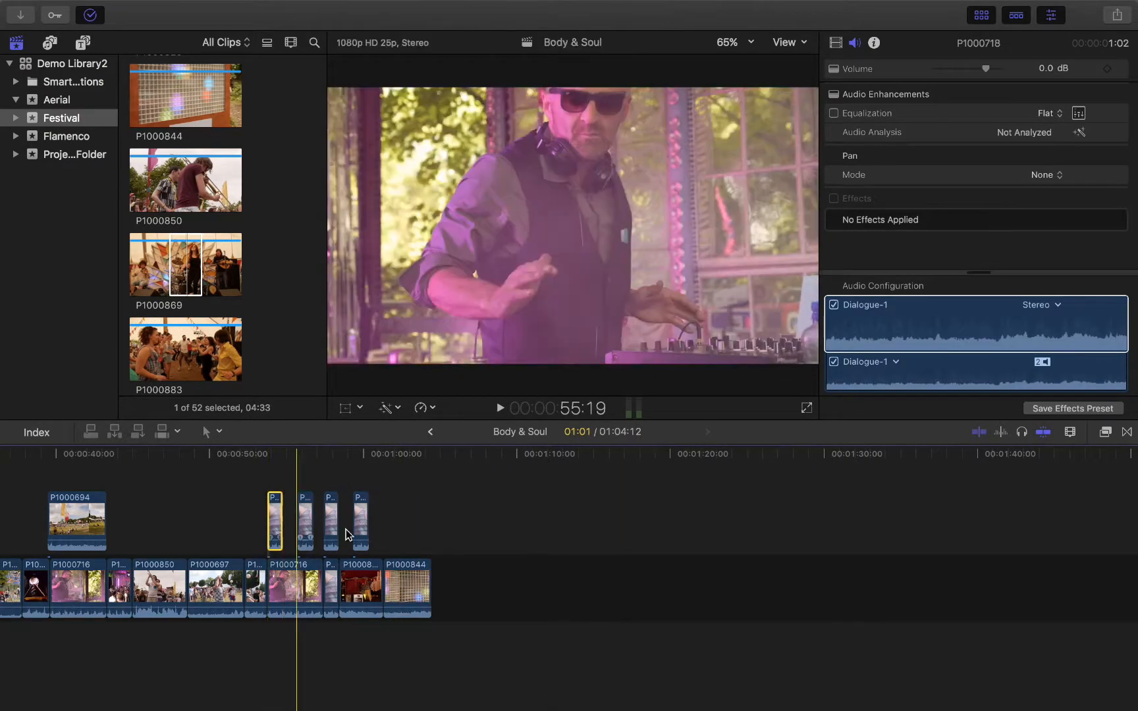
- Try to pull the final clip P1000844 away from the end of the primary storyline to leave a gap
{"action": "left_click_drag", "start_coordinate": [399, 583], "coordinate": [556, 614]}
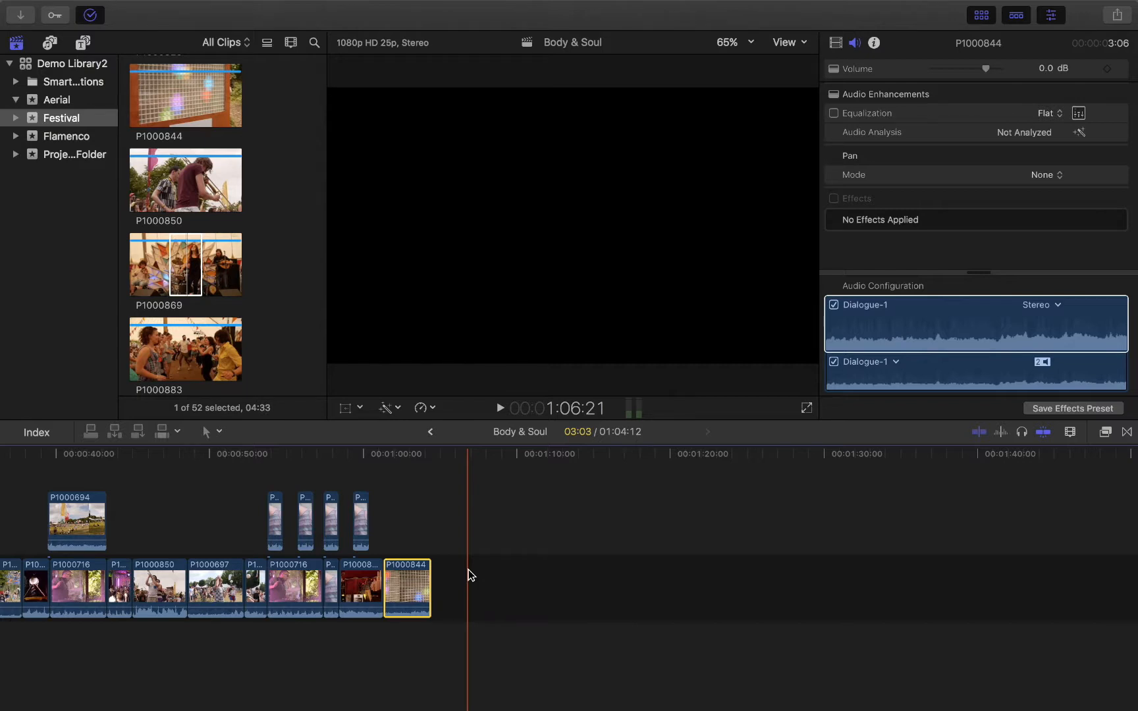
{"action": "scroll", "coordinate": [470, 574], "scroll_direction": "left", "scroll_amount": 5}
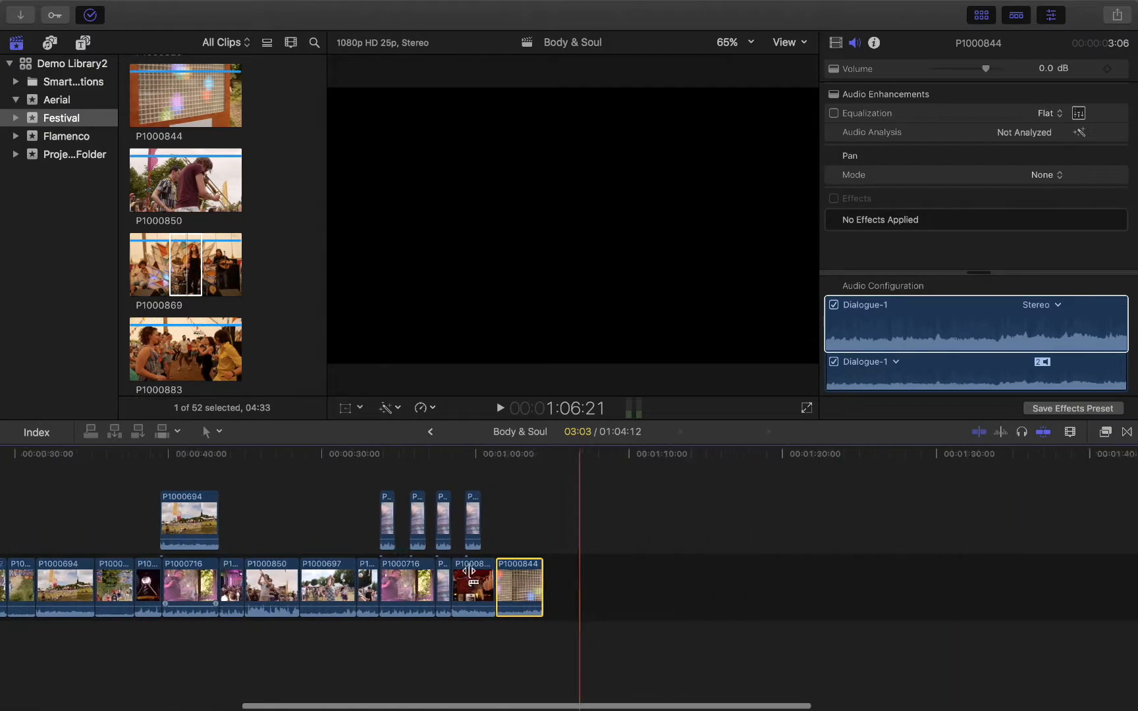
{"action": "scroll", "coordinate": [471, 571], "scroll_direction": "right", "scroll_amount": 3}
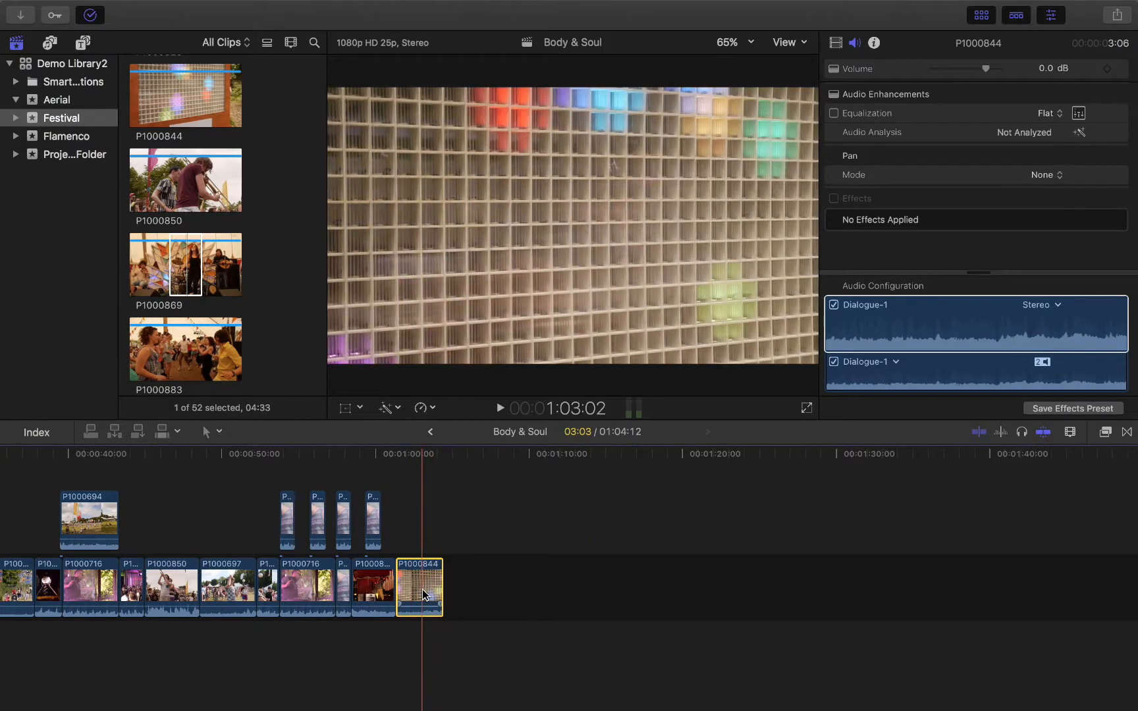
{"action": "mouse_move", "coordinate": [422, 589]}
{"action": "left_mouse_down"}
{"action": "mouse_move", "coordinate": [548, 604]}
{"action": "mouse_move", "coordinate": [422, 589]}
{"action": "left_mouse_up"}
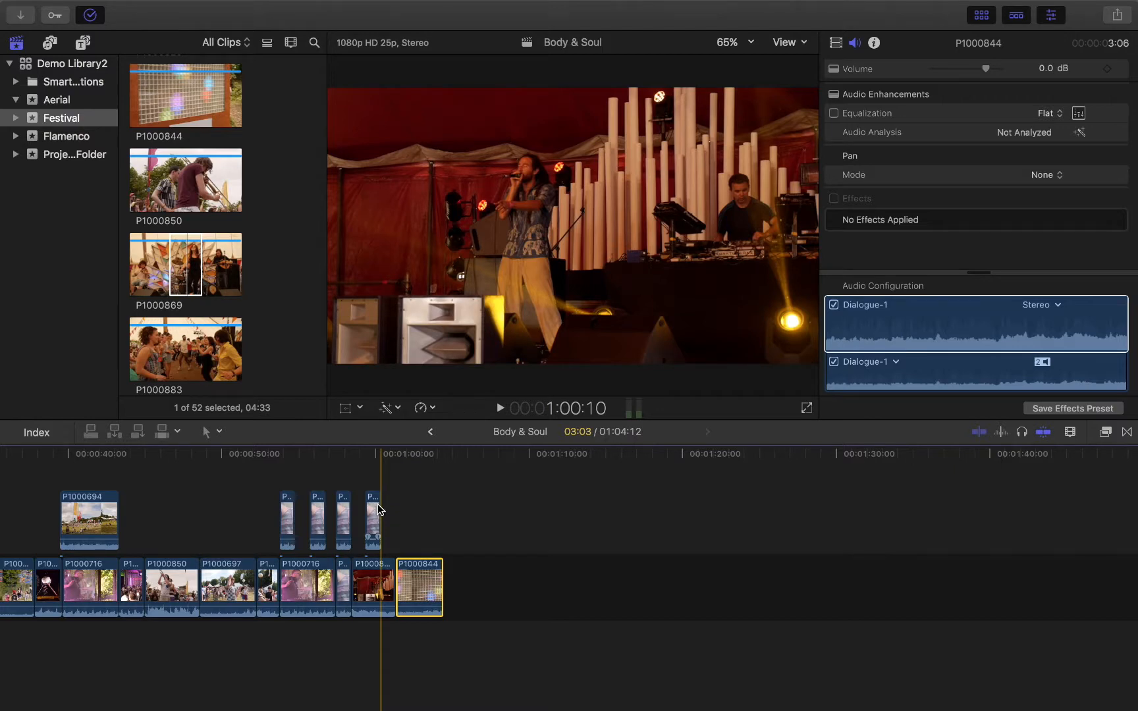
- Move clip P1000850 past P1000697 and the short clip following it, directly before the second P1000716 in the primary storyline
{"action": "left_click", "coordinate": [219, 586]}
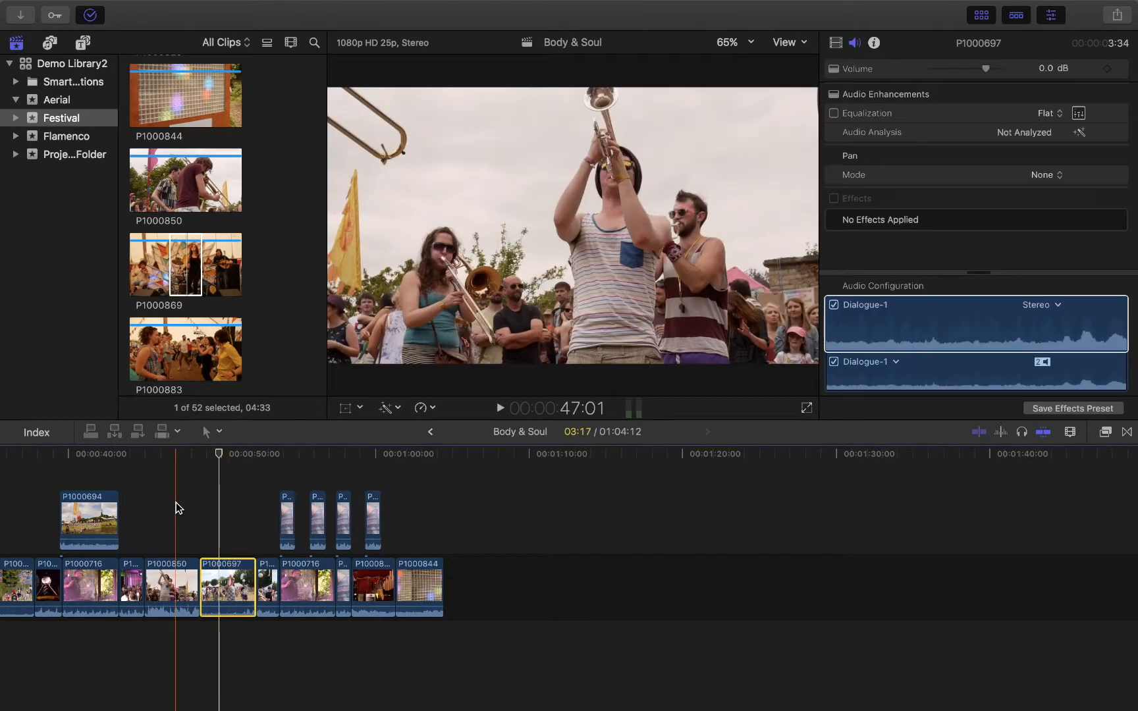
{"action": "left_click", "coordinate": [177, 507]}
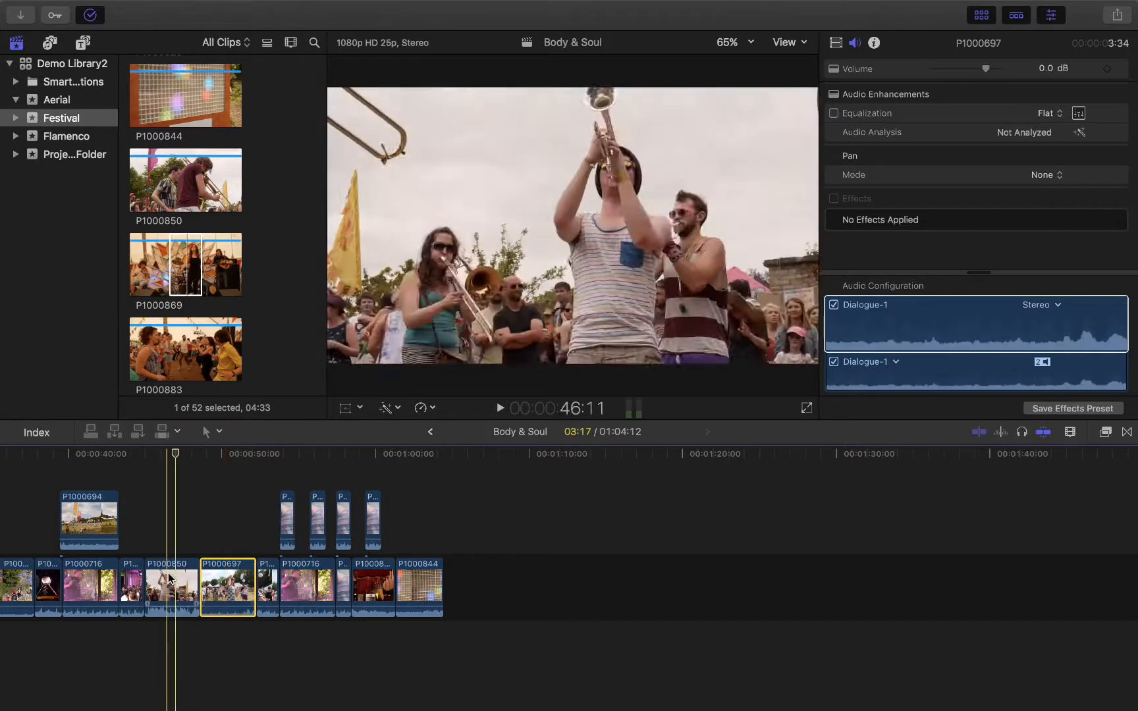
{"action": "left_click", "coordinate": [170, 581]}
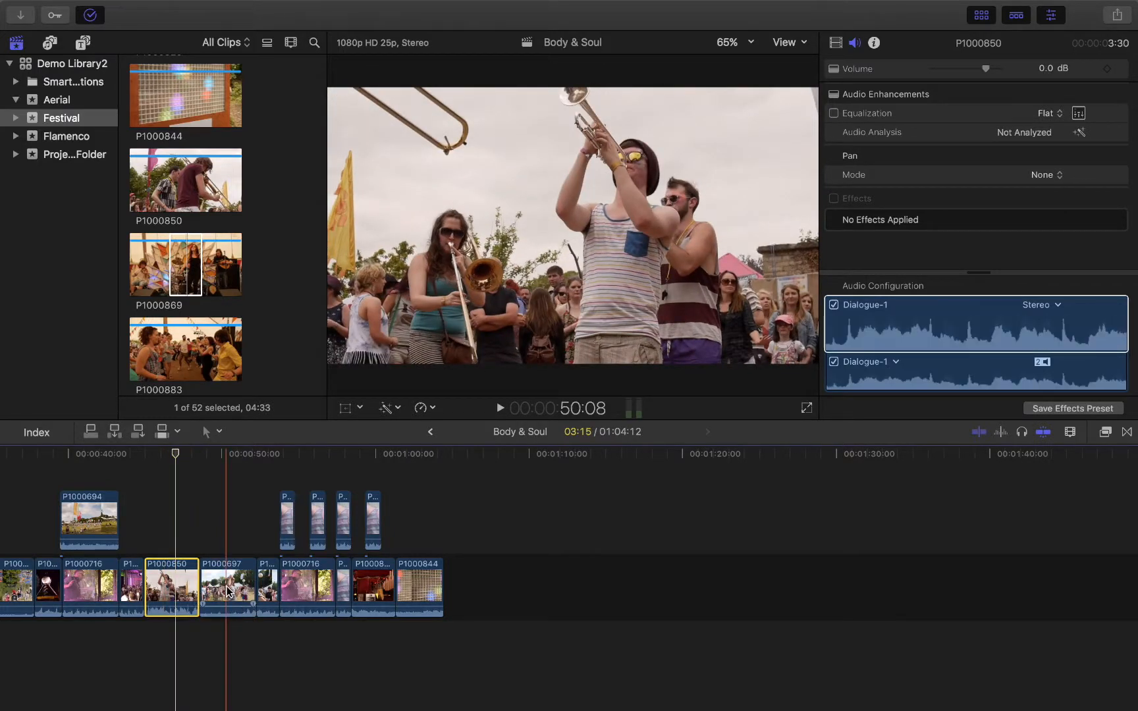
{"action": "left_click_drag", "start_coordinate": [227, 589], "coordinate": [290, 589]}
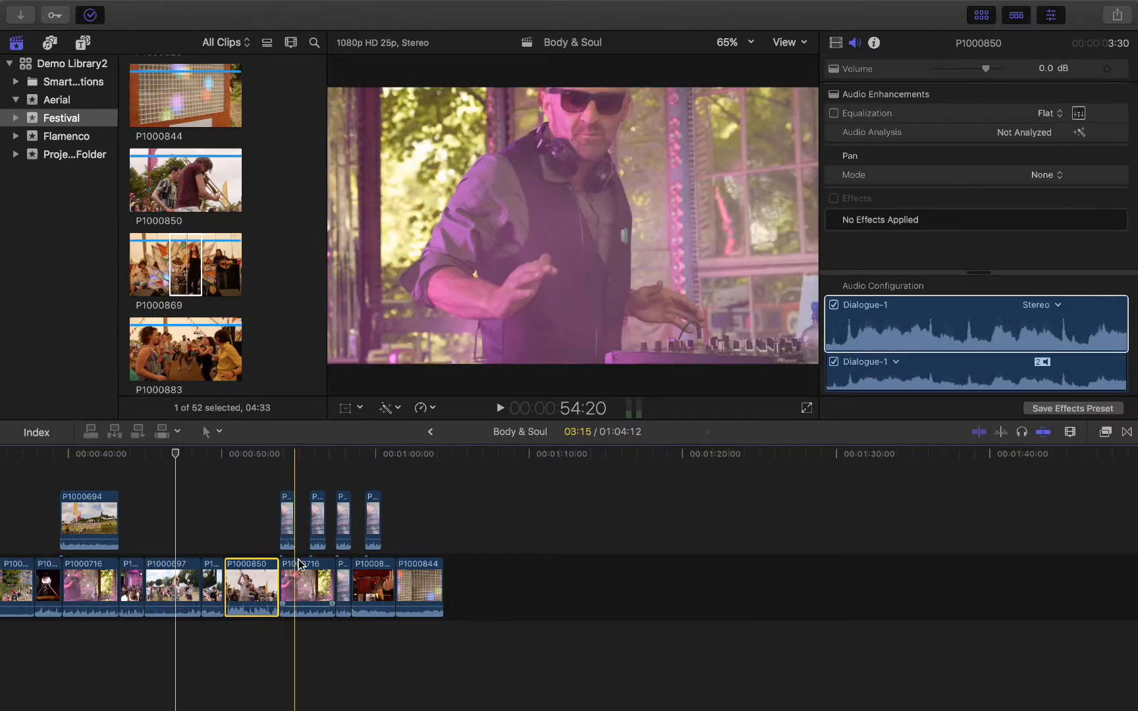
{"action": "left_click", "coordinate": [243, 471]}
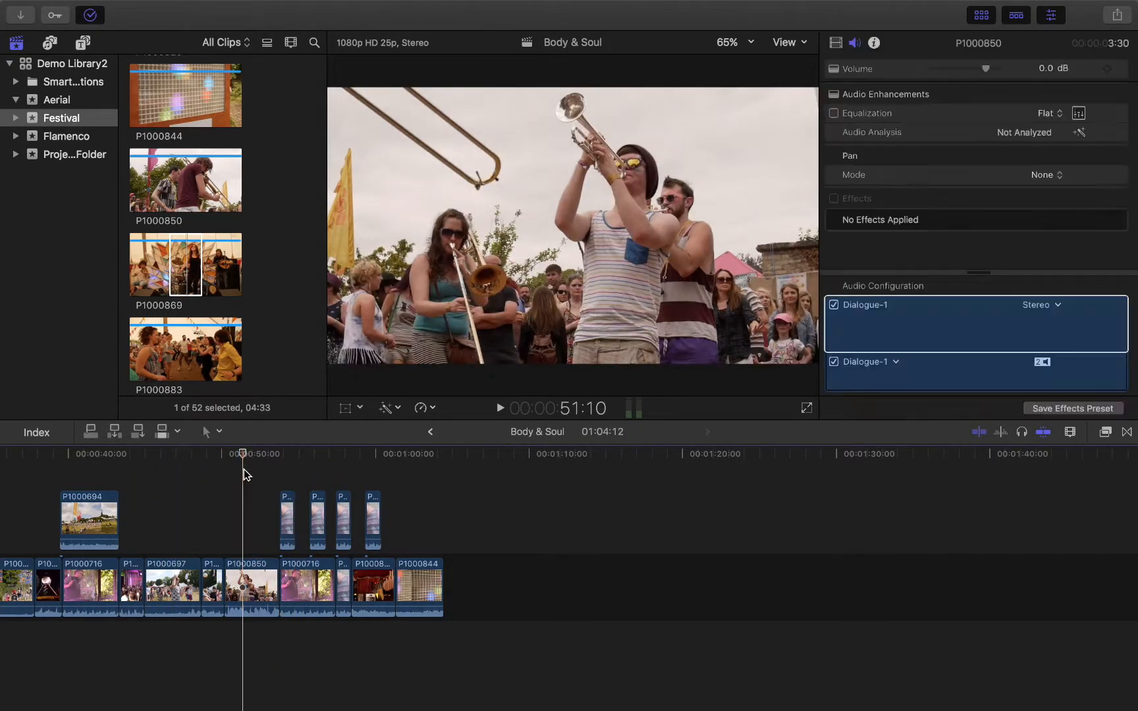
- Lower the volume of the first connected clip, P1000700, to about -7.3 dB
{"action": "scroll", "coordinate": [243, 470], "scroll_direction": "left", "scroll_amount": 10}
{"action": "left_click", "coordinate": [126, 516]}
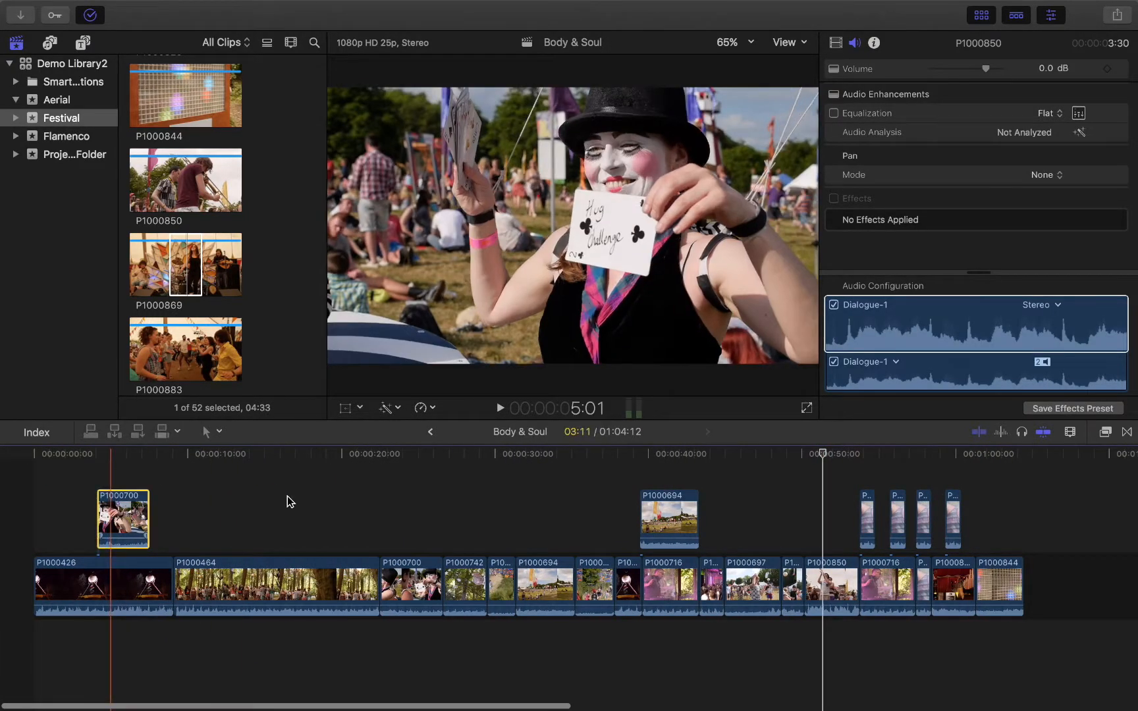
{"action": "mouse_move", "coordinate": [967, 68]}
{"action": "left_mouse_down"}
{"action": "mouse_move", "coordinate": [929, 73]}
{"action": "mouse_move", "coordinate": [980, 75]}
{"action": "left_mouse_up"}
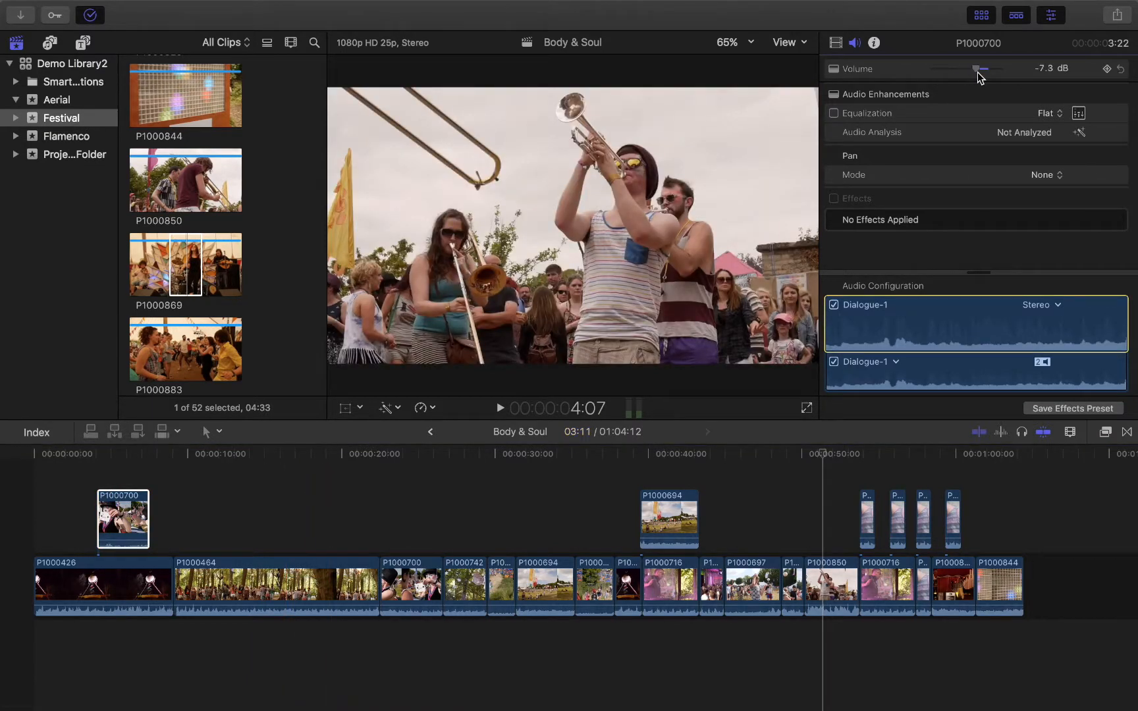
{"action": "left_click", "coordinate": [258, 453]}
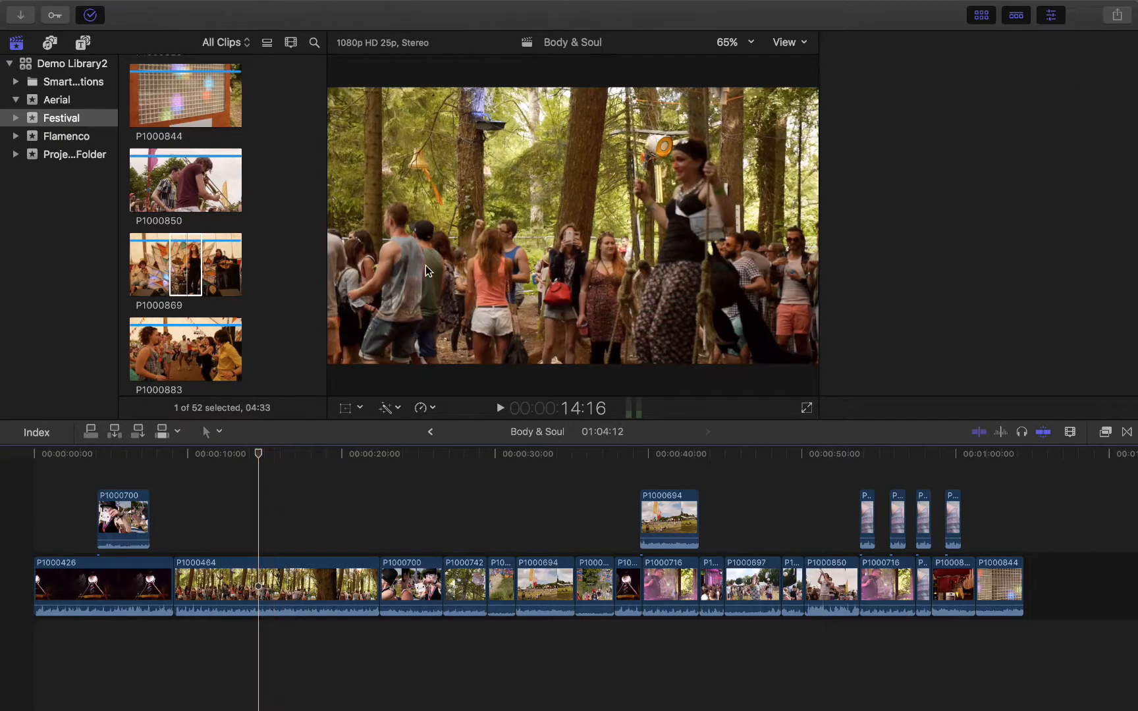
- Select clip P1000464, activate the Trim tool, and place the playhead at the start of the first connected clip
{"action": "left_click", "coordinate": [271, 583]}
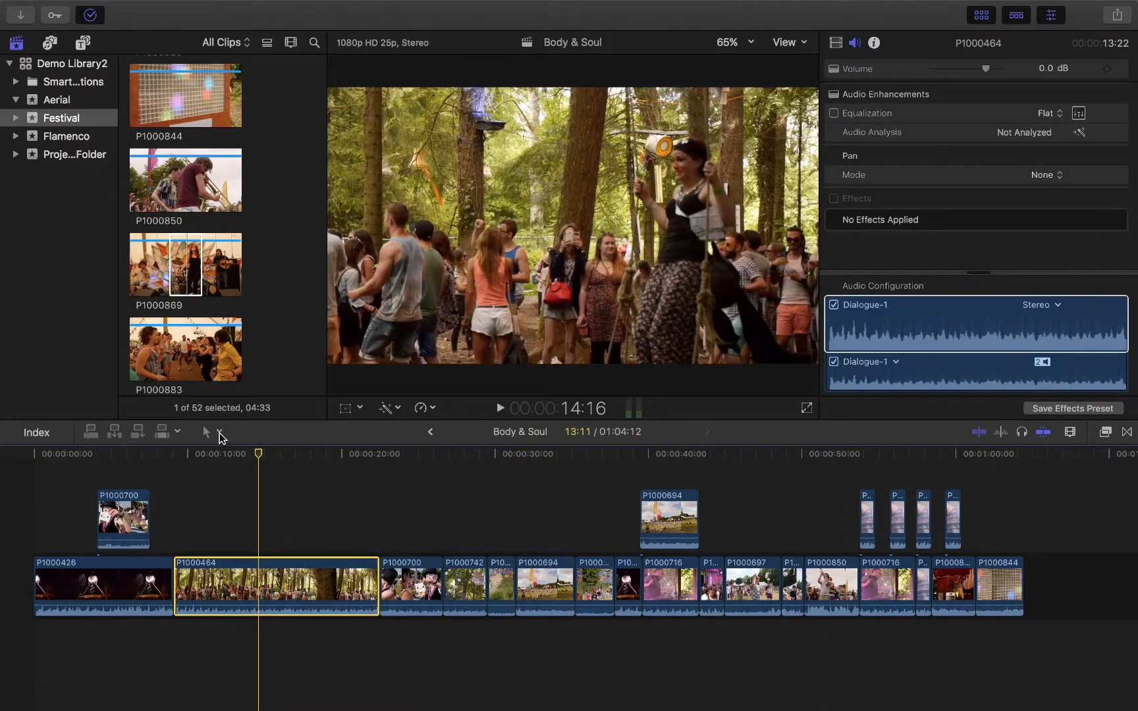
{"action": "left_click", "coordinate": [221, 435]}
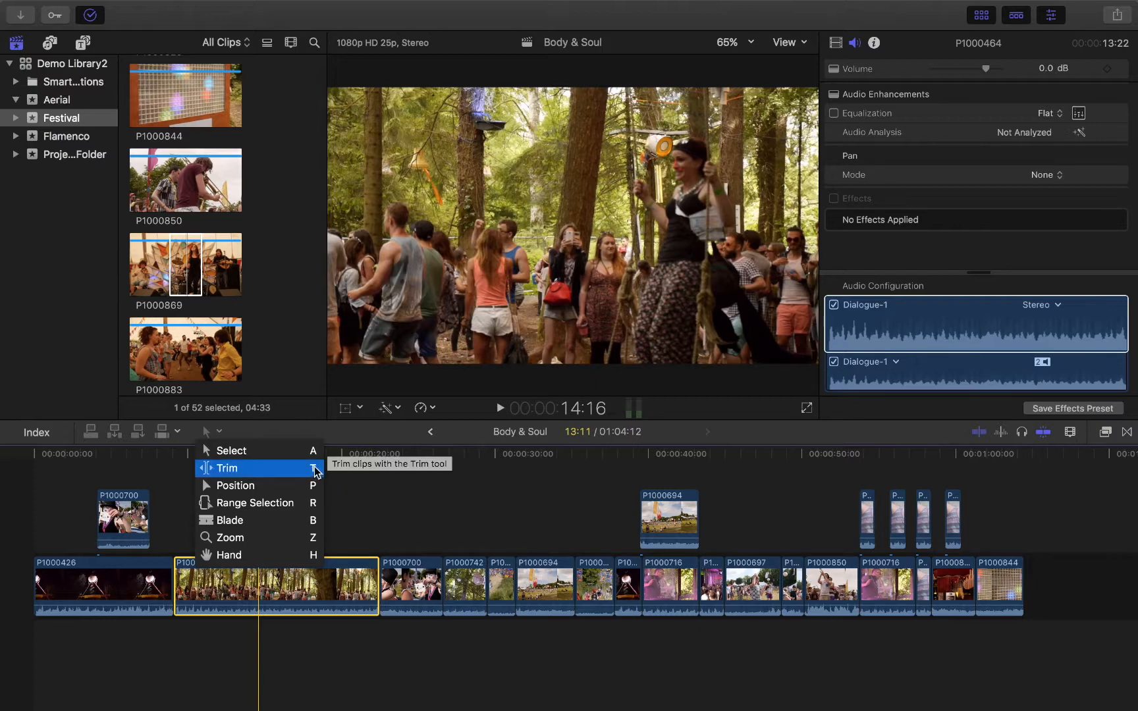
{"action": "left_click", "coordinate": [264, 466]}
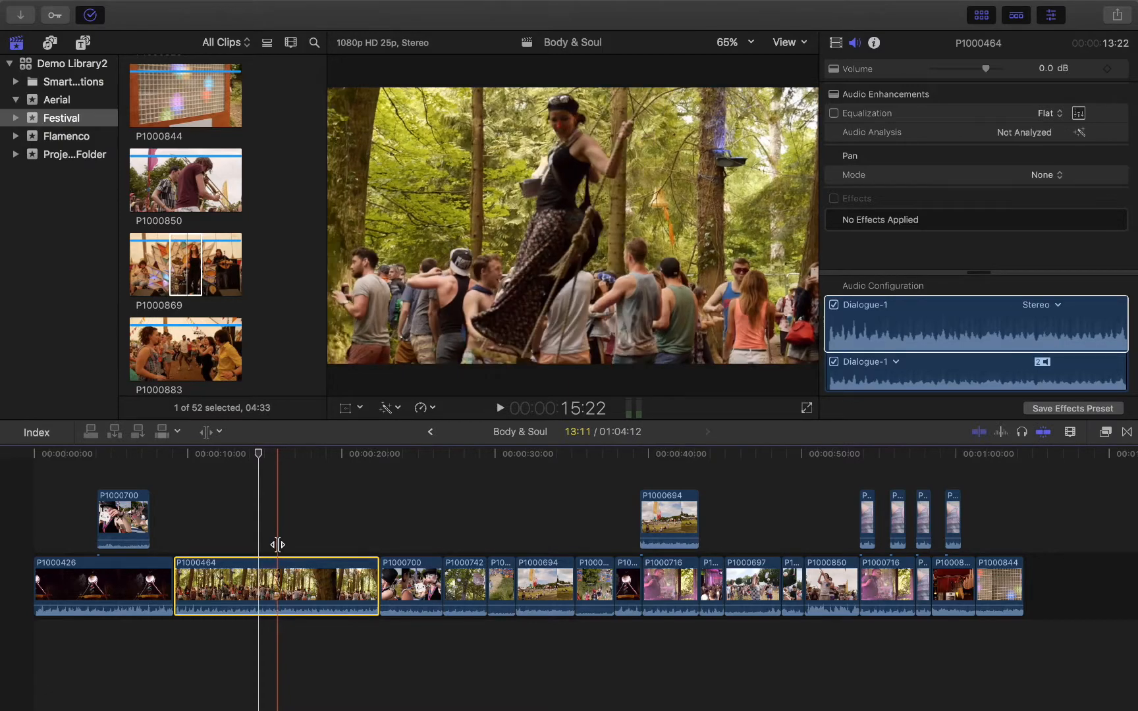
{"action": "left_click", "coordinate": [285, 468]}
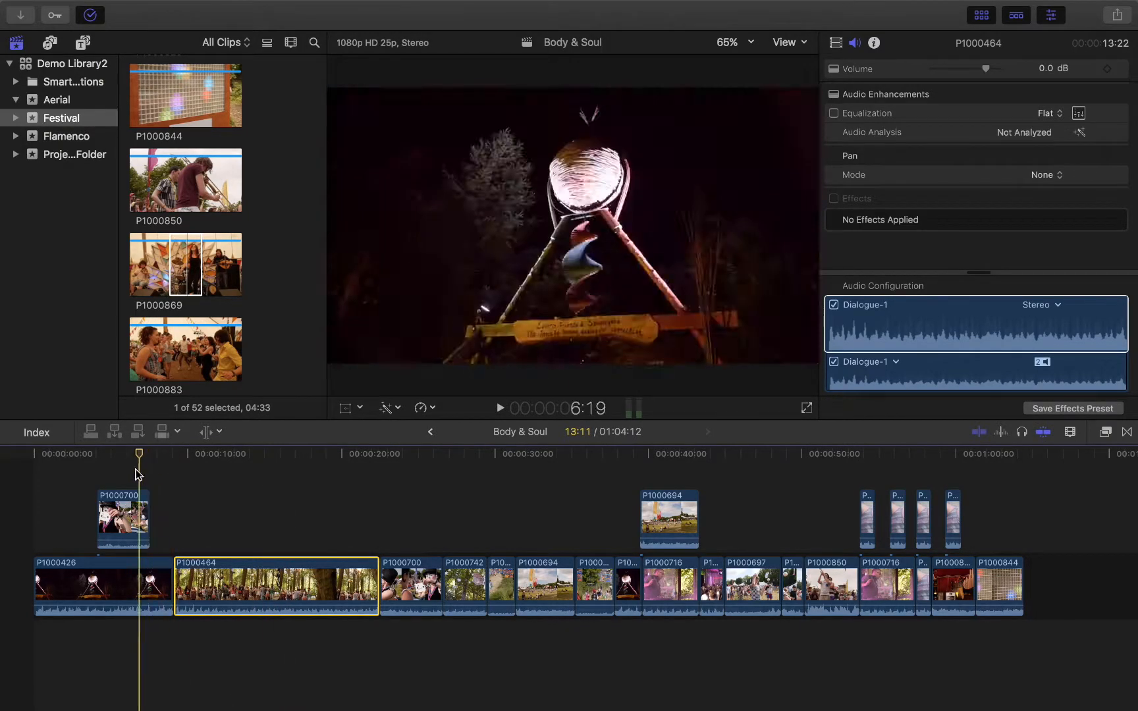
{"action": "left_click", "coordinate": [97, 469]}
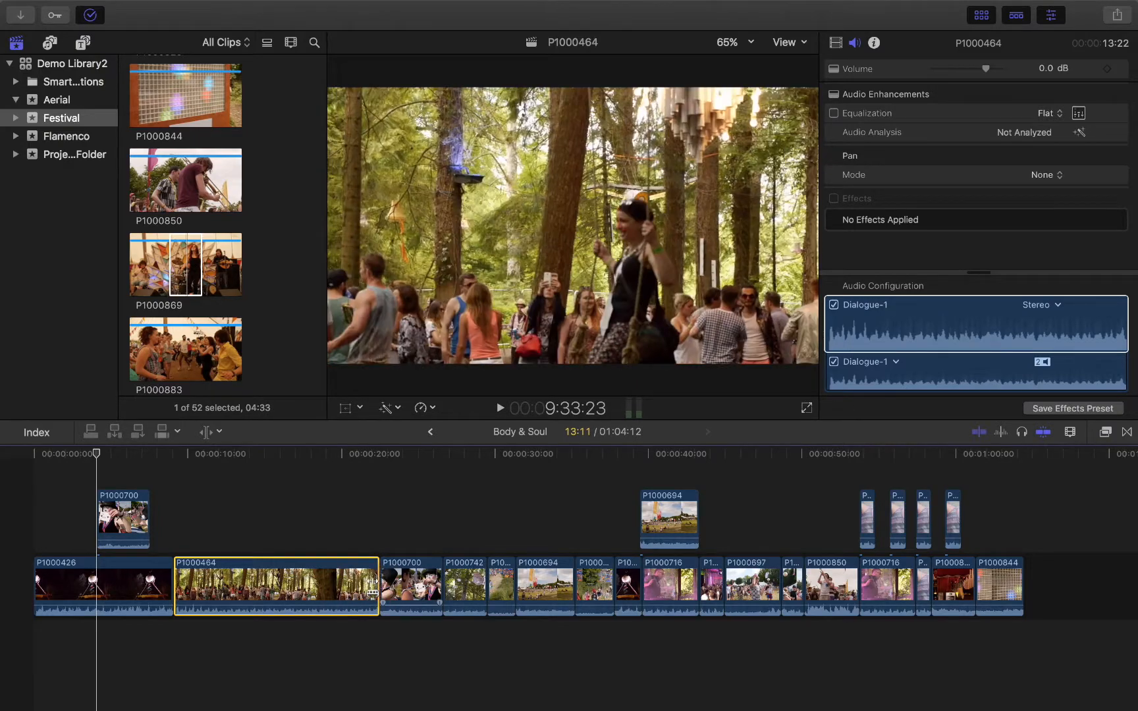
- Use the Trim tool to select the end edit point of P1000464, and then both of its edges for a slip edit
{"action": "mouse_move", "coordinate": [372, 588]}
{"action": "left_mouse_down"}
{"action": "mouse_move", "coordinate": [234, 579]}
{"action": "mouse_move", "coordinate": [378, 582]}
{"action": "left_mouse_up"}
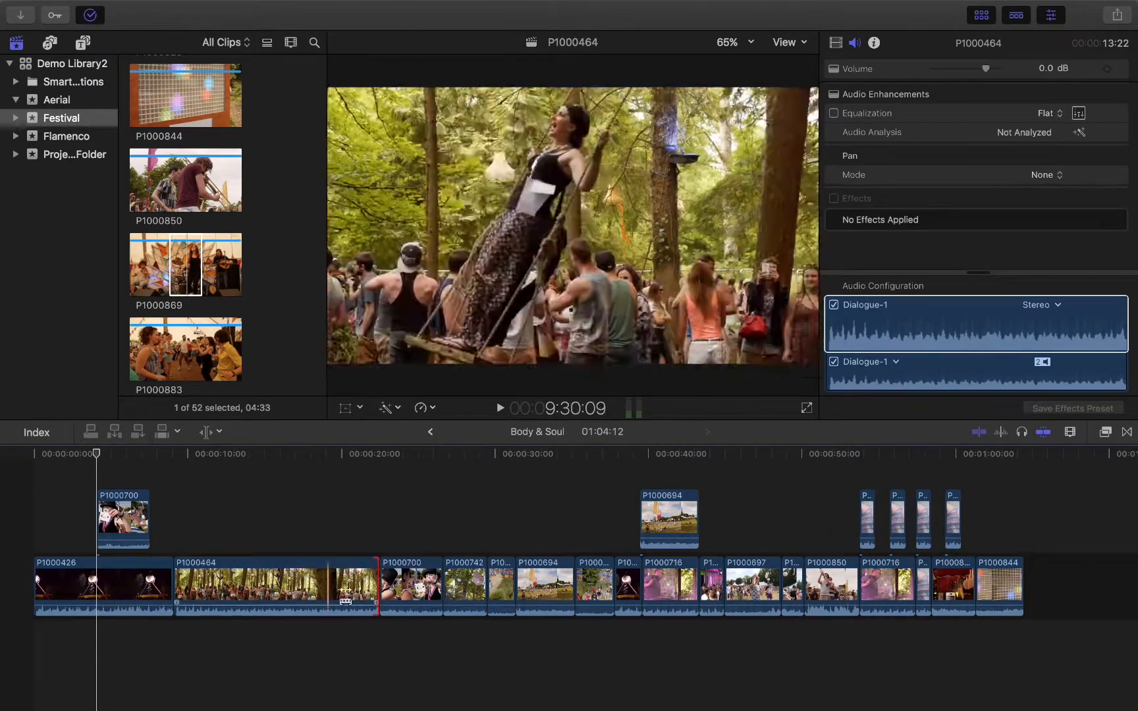
{"action": "left_click", "coordinate": [315, 585]}
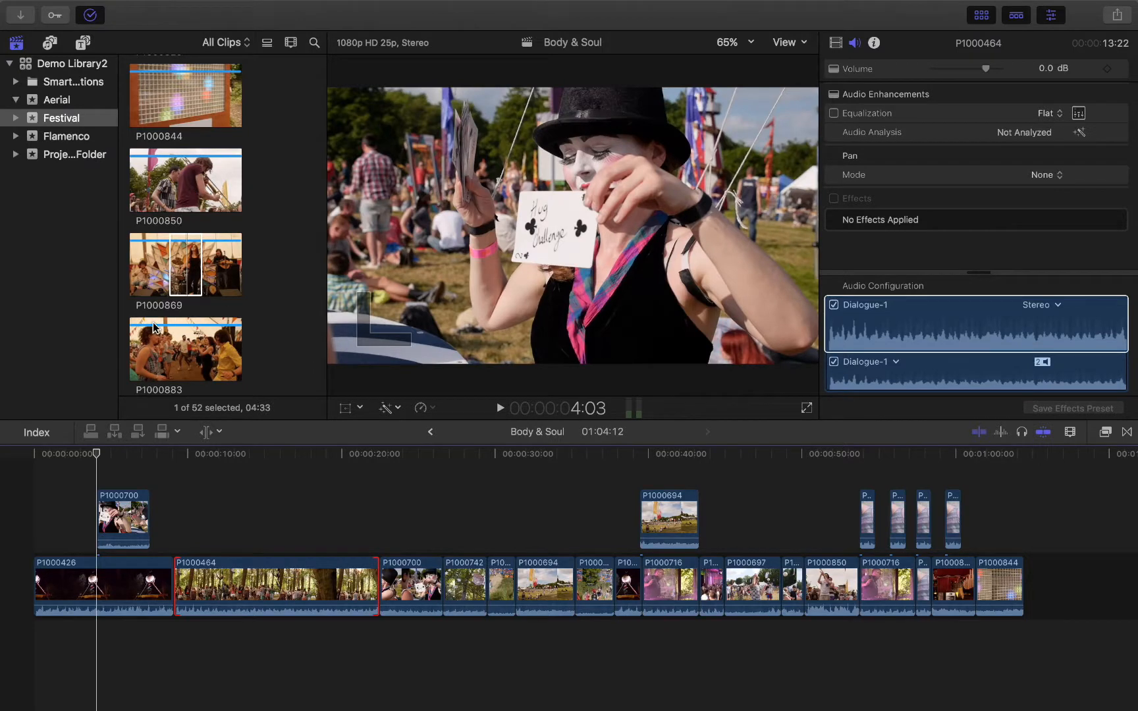
{"action": "left_click", "coordinate": [195, 191]}
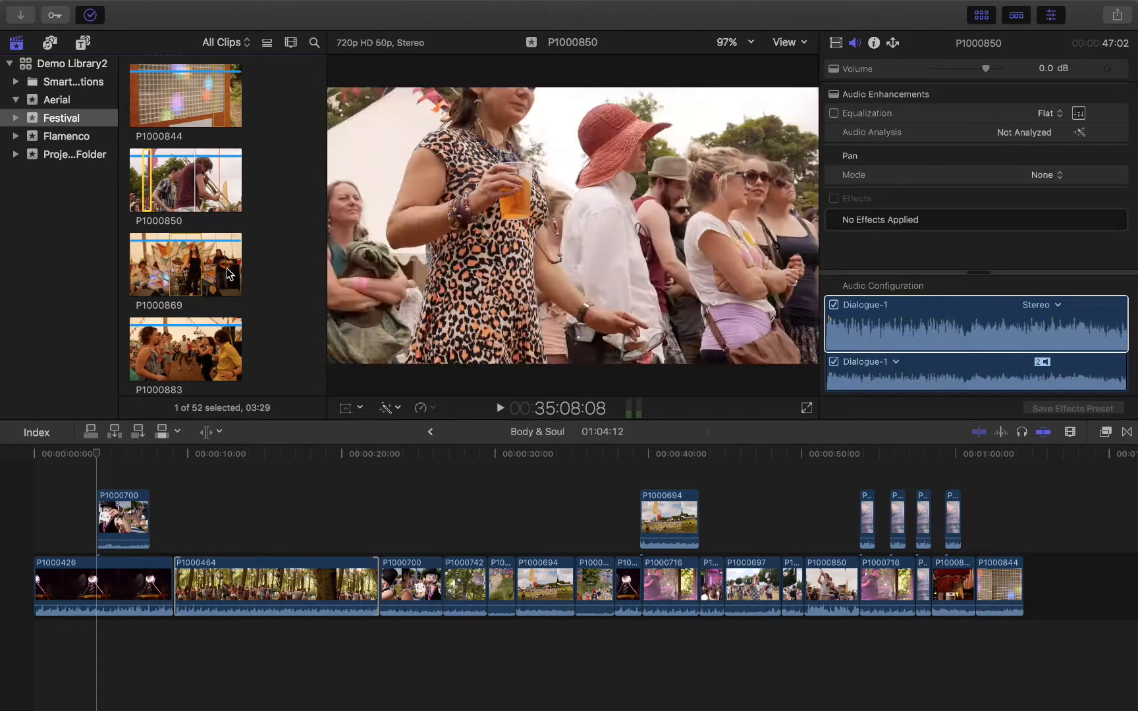
{"action": "left_click", "coordinate": [299, 581]}
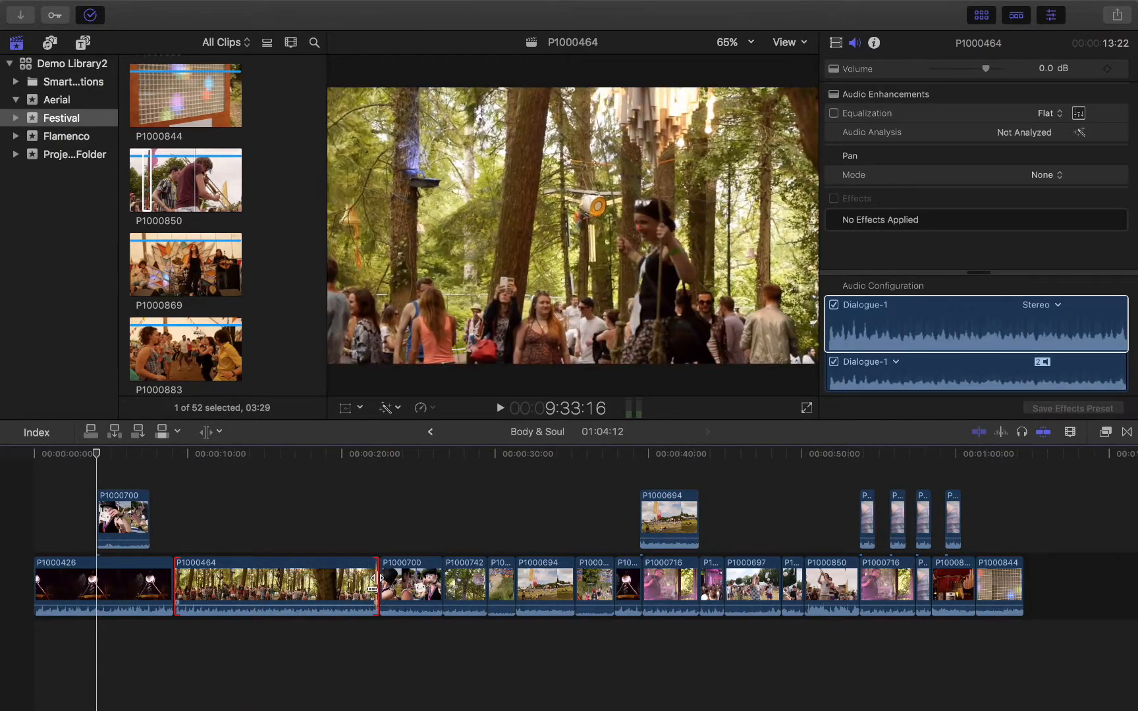
- Ripple trim the end of P1000464 to a duration of 7:26, and the start of the adjacent P1000700 to 3:24
{"action": "left_click_drag", "start_coordinate": [361, 580], "coordinate": [284, 582]}
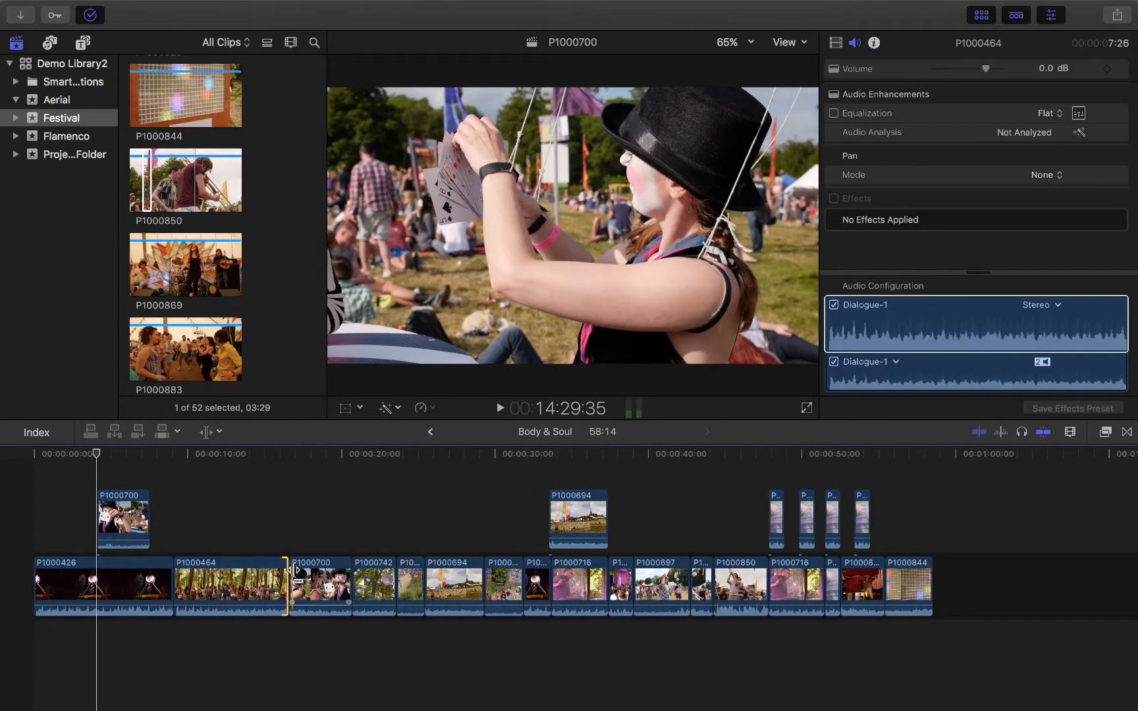
{"action": "left_click", "coordinate": [295, 570]}
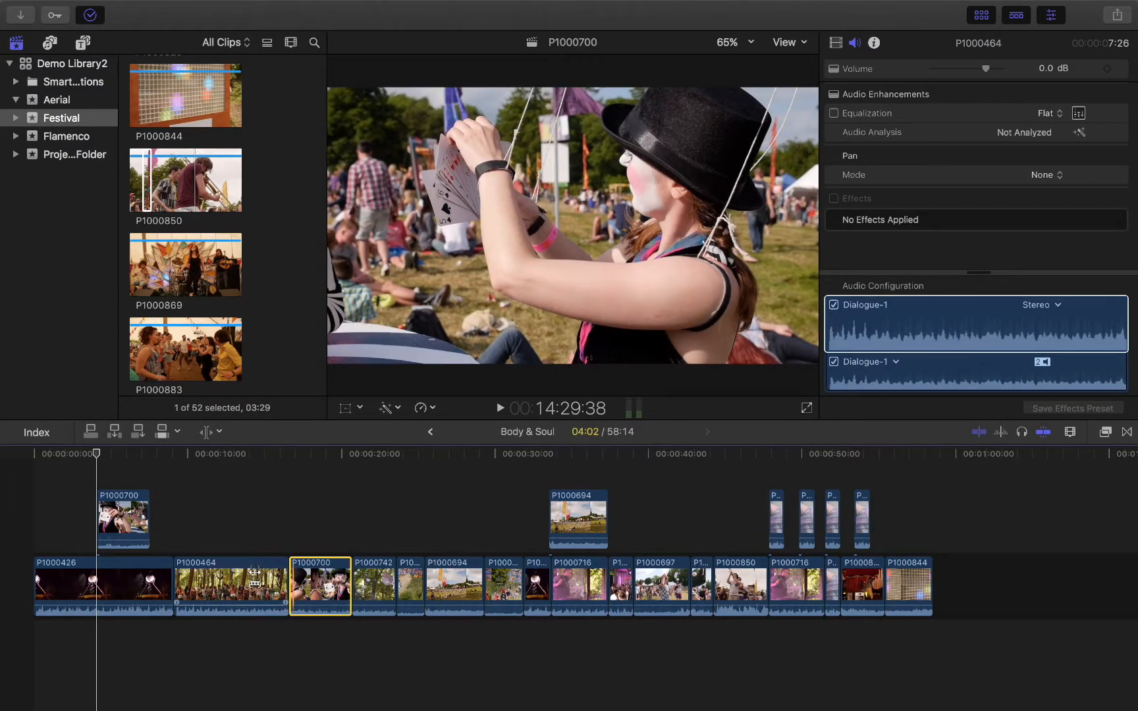
{"action": "left_click", "coordinate": [288, 579]}
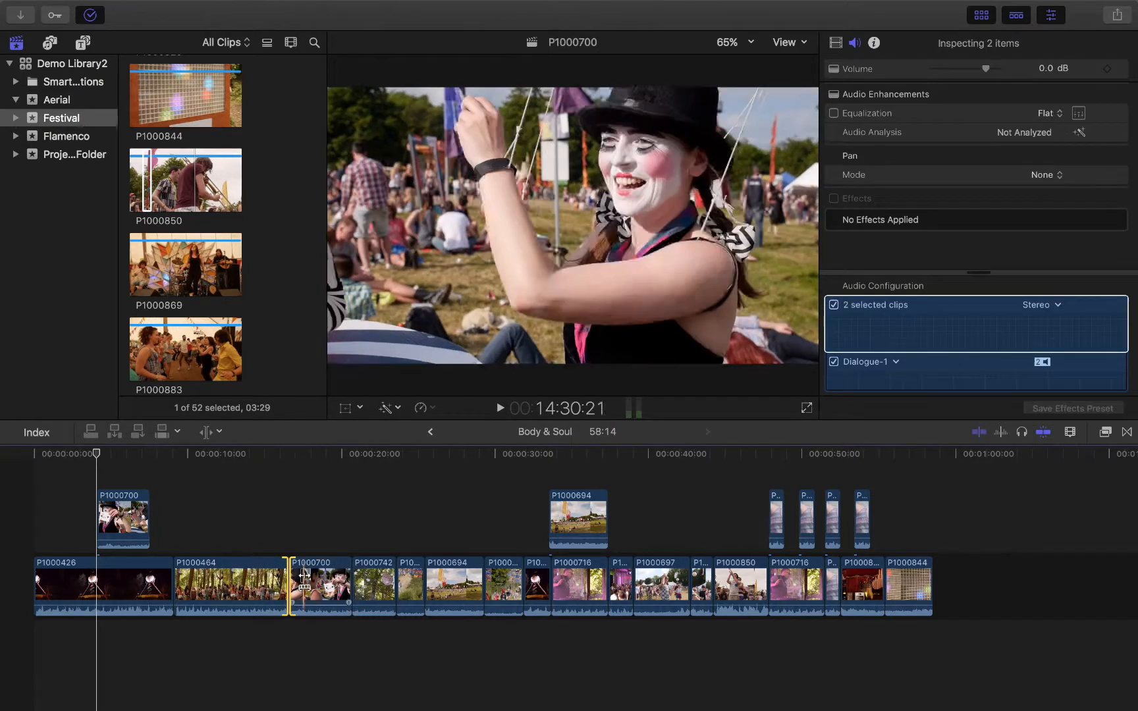
{"action": "mouse_move", "coordinate": [304, 577]}
{"action": "left_mouse_down"}
{"action": "mouse_move", "coordinate": [223, 570]}
{"action": "mouse_move", "coordinate": [322, 573]}
{"action": "mouse_move", "coordinate": [306, 576]}
{"action": "left_mouse_up"}
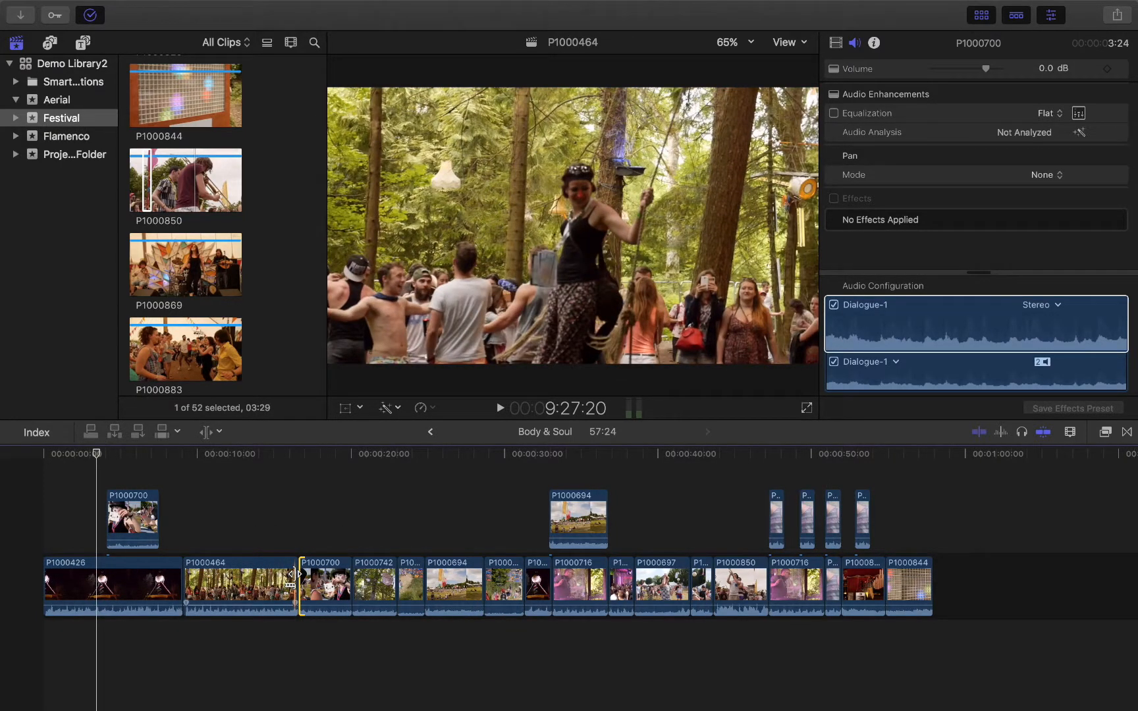
- Roll the edit point between P1000464 and P1000700 slightly later with the Trim tool and play back across the cut
{"action": "left_click", "coordinate": [294, 574]}
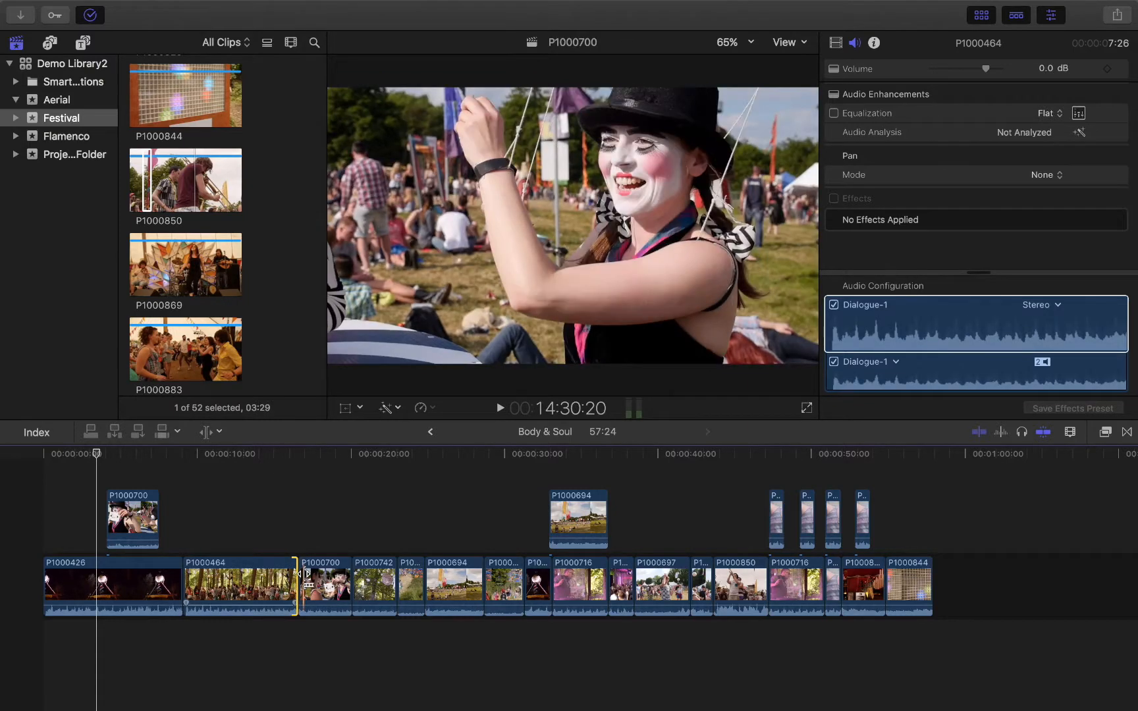
{"action": "left_click", "coordinate": [306, 577]}
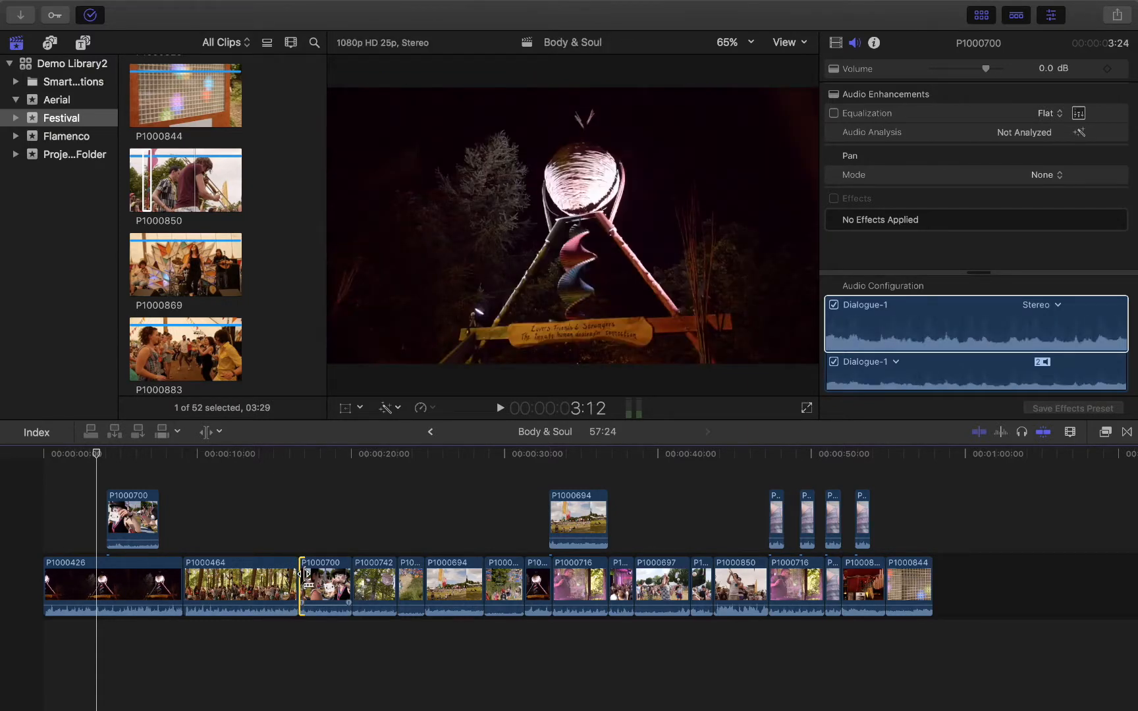
{"action": "left_click_drag", "start_coordinate": [306, 574], "coordinate": [299, 576]}
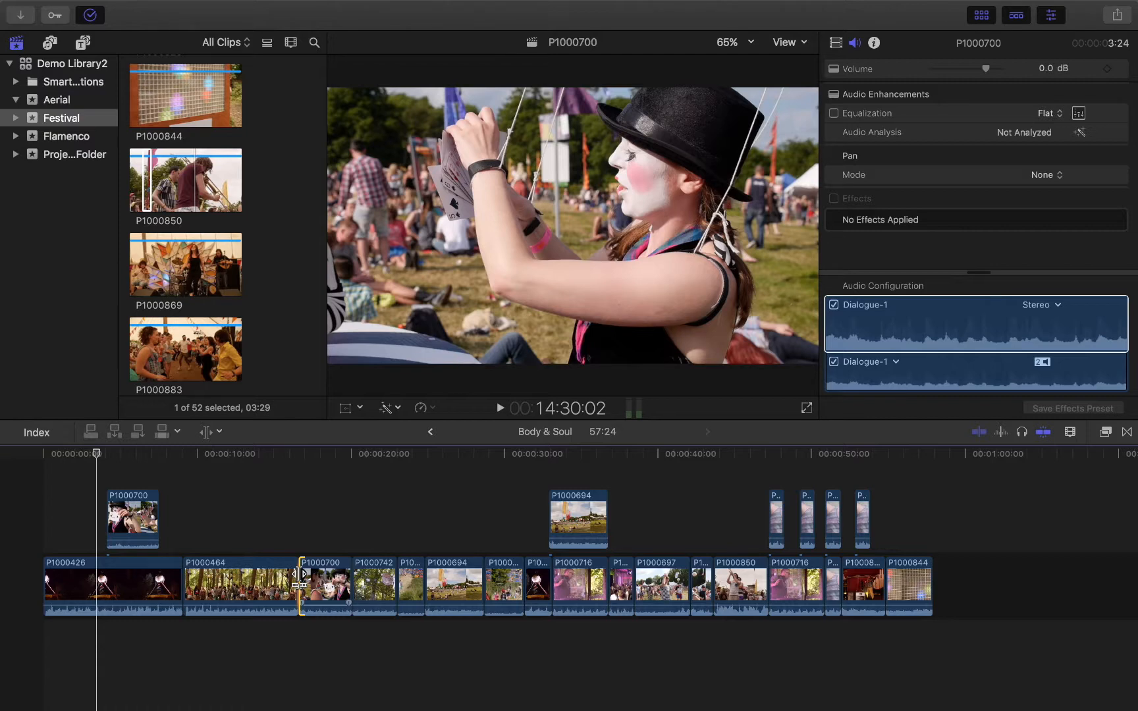
{"action": "mouse_move", "coordinate": [299, 577]}
{"action": "left_mouse_down"}
{"action": "mouse_move", "coordinate": [246, 577]}
{"action": "mouse_move", "coordinate": [319, 584]}
{"action": "mouse_move", "coordinate": [257, 584]}
{"action": "mouse_move", "coordinate": [302, 588]}
{"action": "left_mouse_up"}
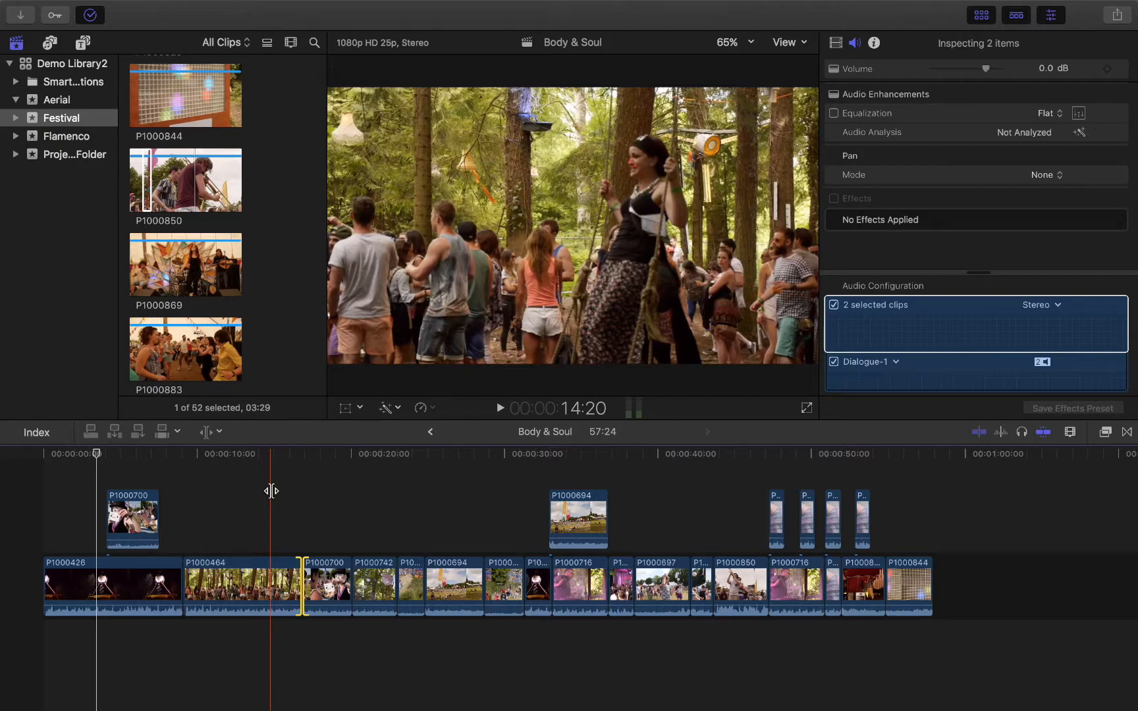
{"action": "key", "text": "space"}
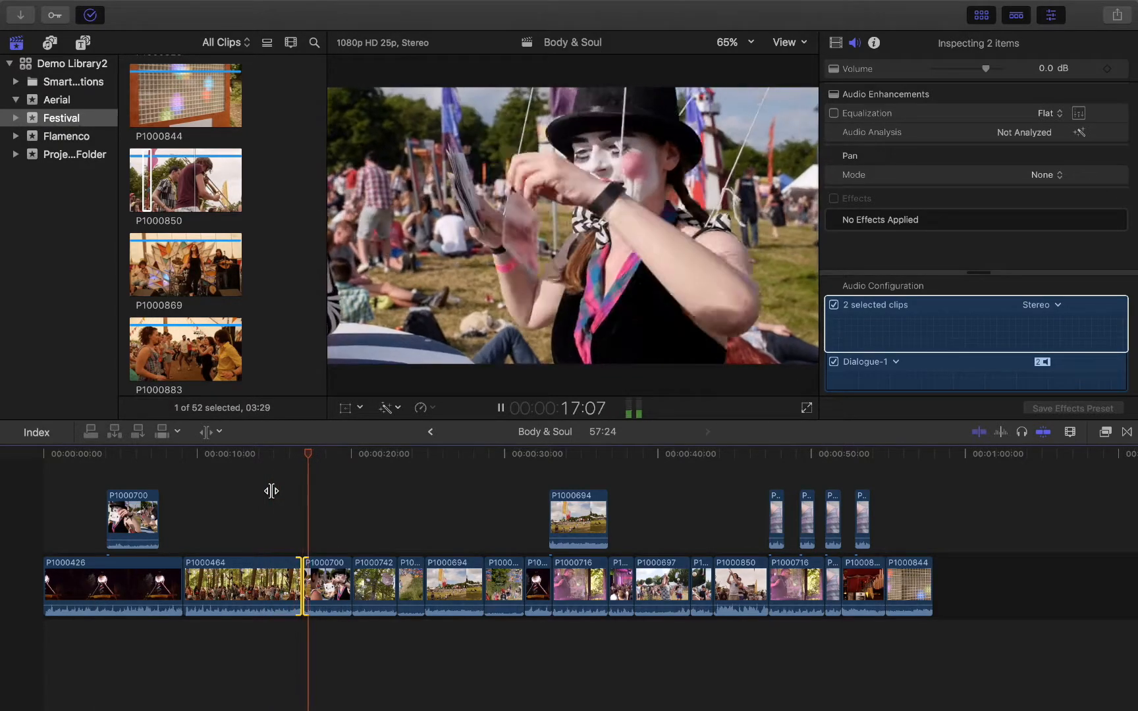
{"action": "key", "text": "space"}
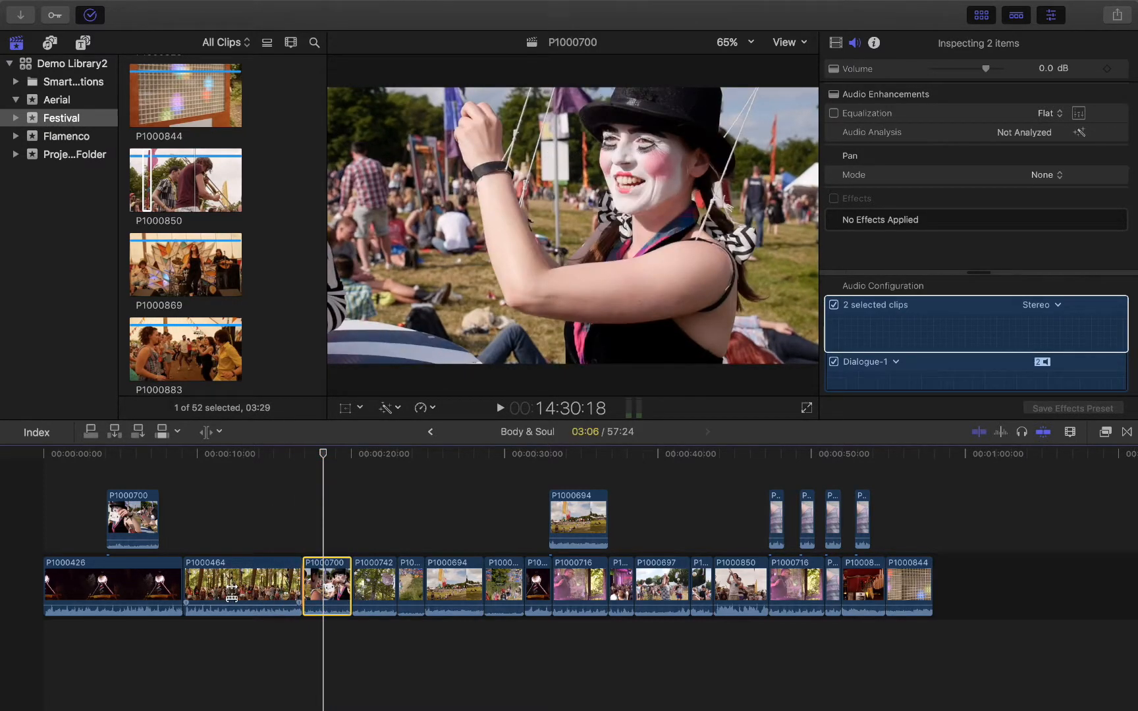
- Ripple trim the end of P1000464 to 6:16, and roll its edit point with P1000700 later to make it 6:42
{"action": "left_click_drag", "start_coordinate": [304, 594], "coordinate": [279, 576]}
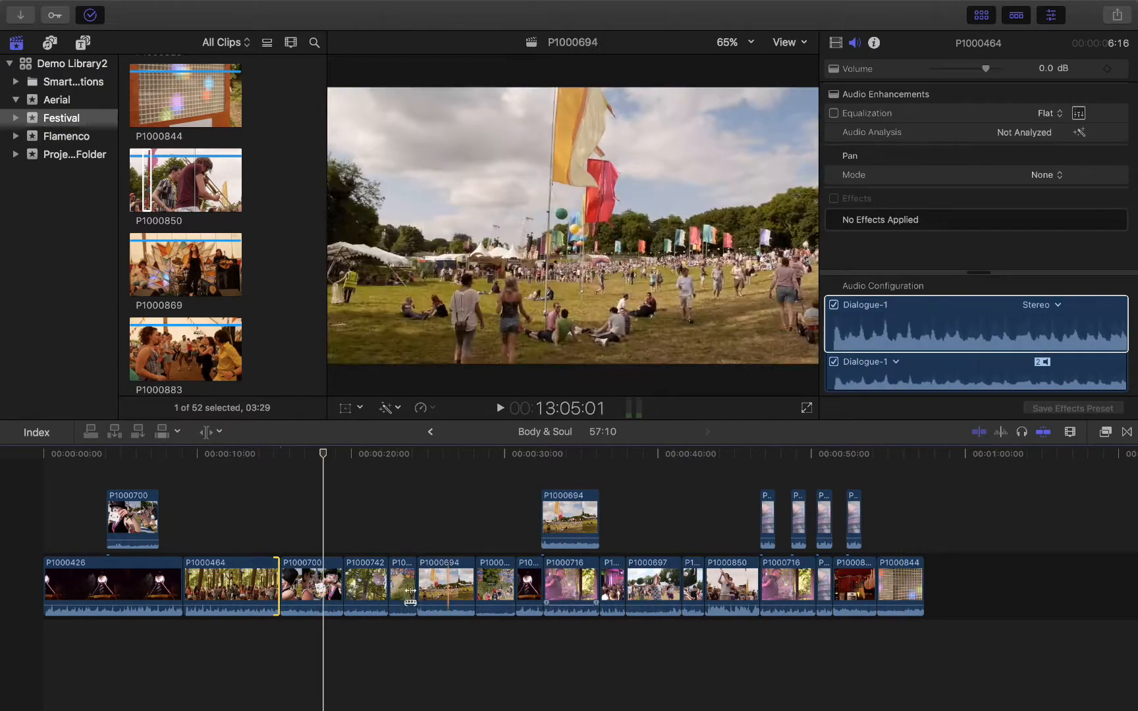
{"action": "mouse_move", "coordinate": [278, 570]}
{"action": "left_mouse_down"}
{"action": "mouse_move", "coordinate": [304, 578]}
{"action": "mouse_move", "coordinate": [240, 578]}
{"action": "mouse_move", "coordinate": [305, 578]}
{"action": "mouse_move", "coordinate": [288, 578]}
{"action": "left_mouse_up"}
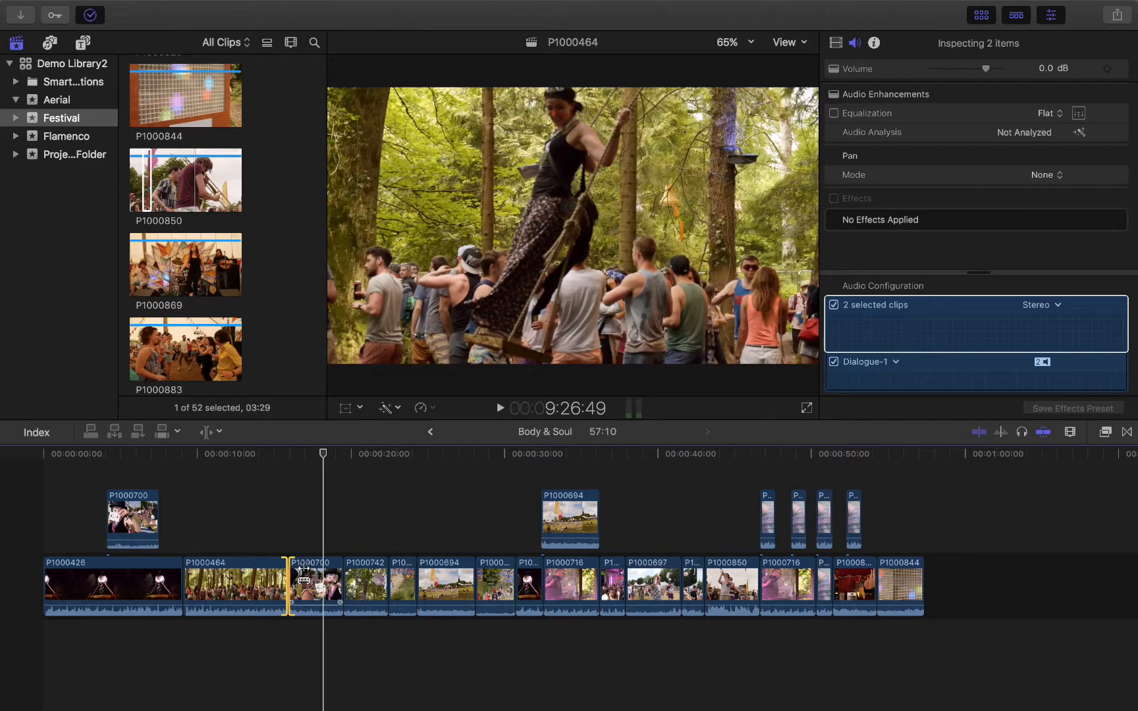
- Slip the content of P1000464 in both directions while keeping its timeline position, and play back its cut into P1000700
{"action": "key", "text": "super+equal"}
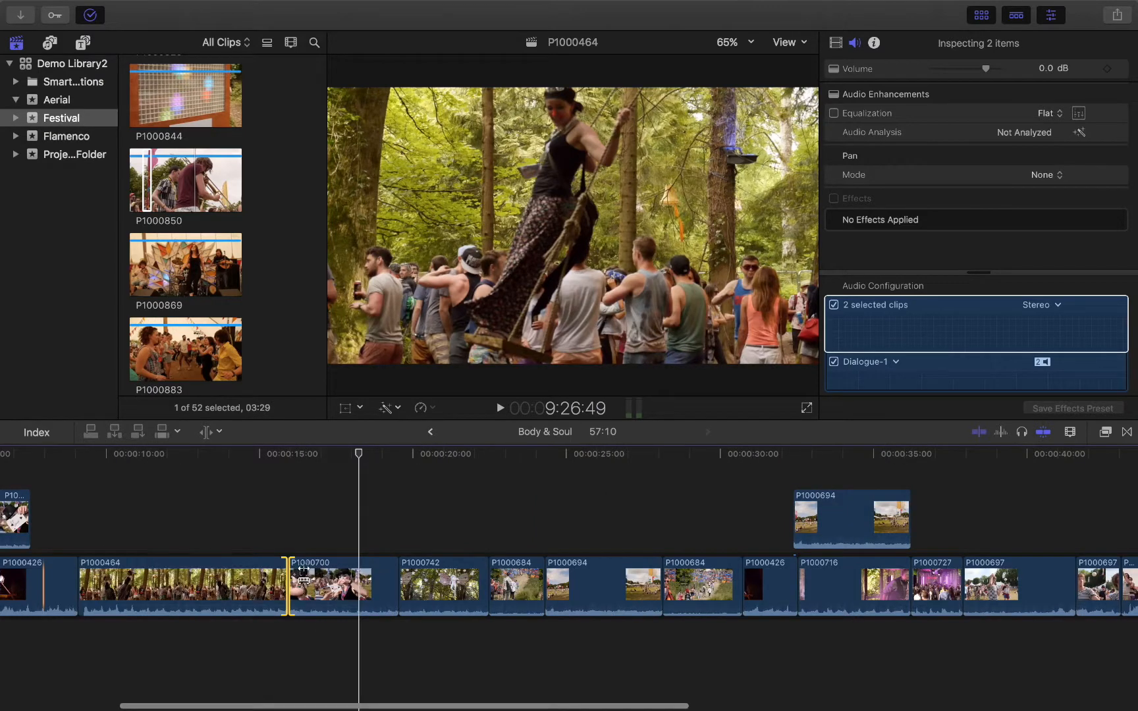
{"action": "scroll", "coordinate": [304, 574], "scroll_direction": "left", "scroll_amount": 3}
{"action": "left_click", "coordinate": [271, 591]}
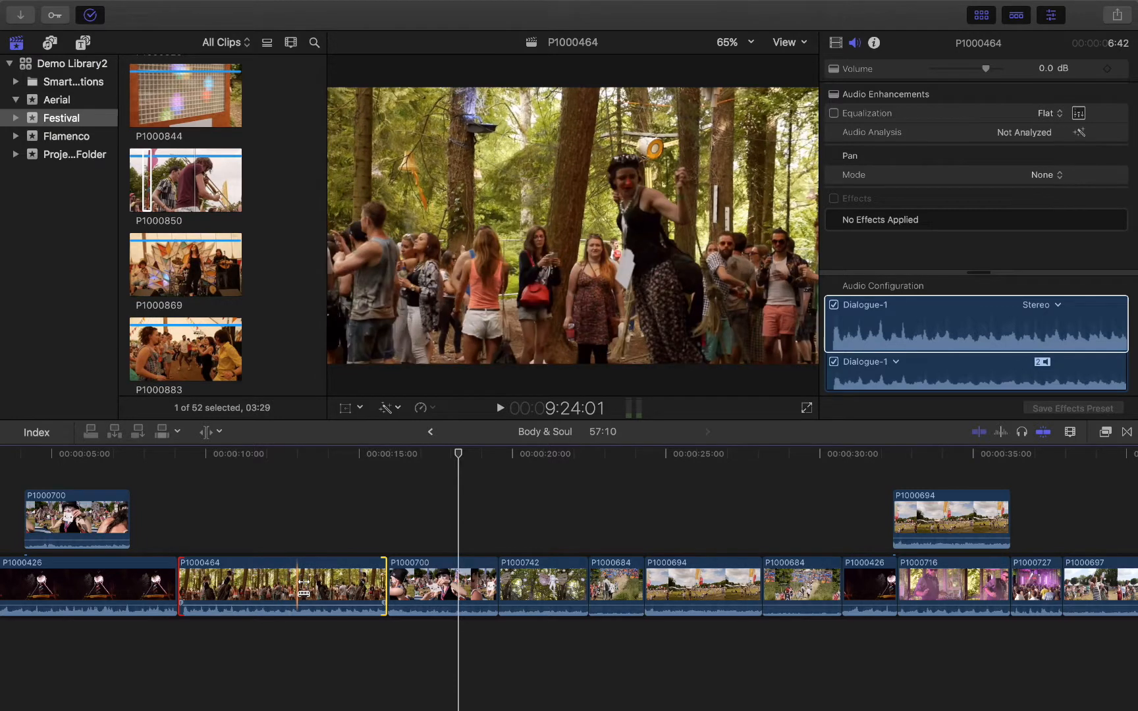
{"action": "left_click_drag", "start_coordinate": [303, 588], "coordinate": [234, 589]}
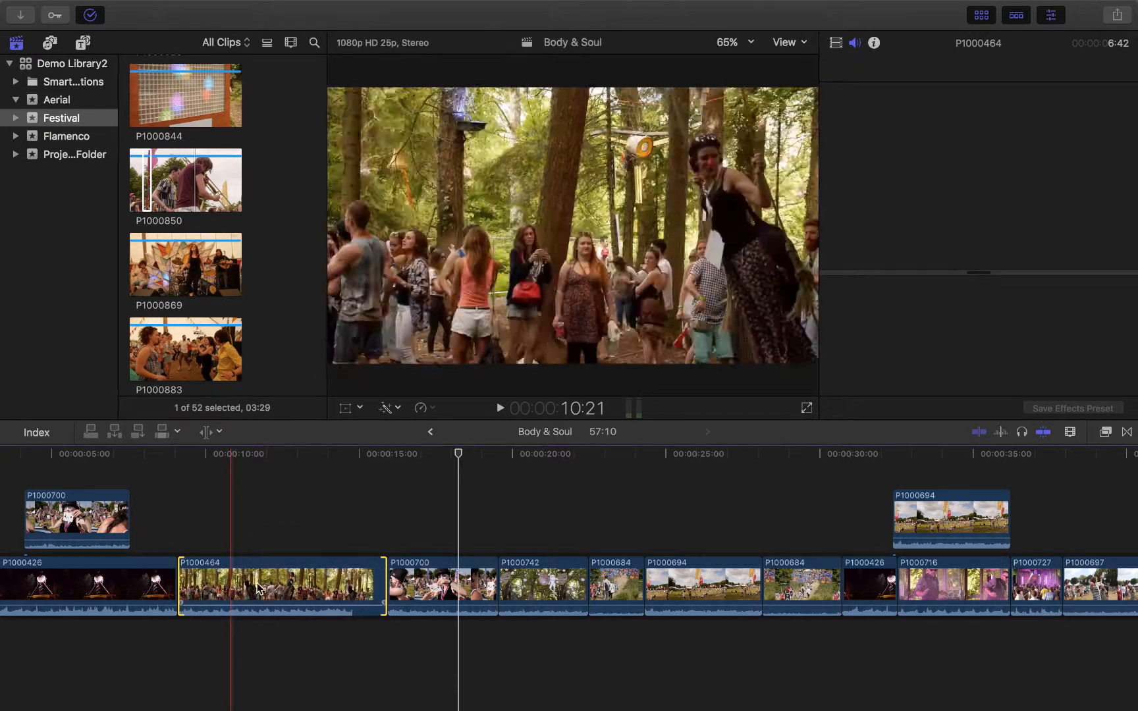
{"action": "left_click_drag", "start_coordinate": [304, 590], "coordinate": [217, 593]}
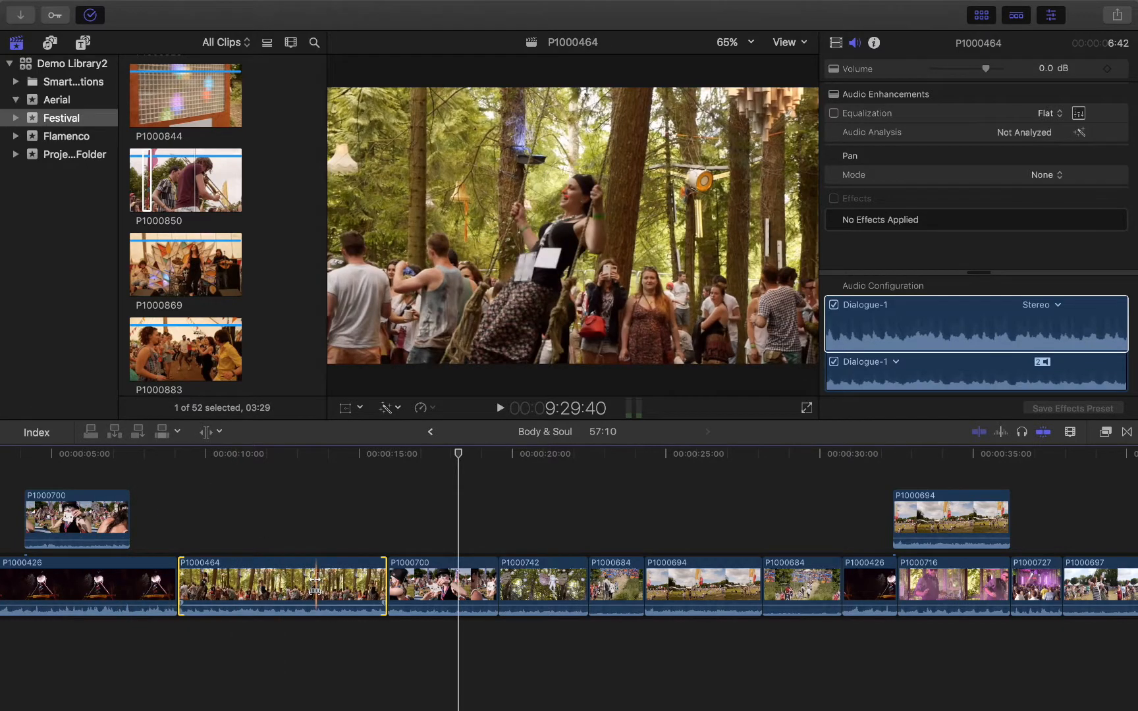
{"action": "mouse_move", "coordinate": [314, 580]}
{"action": "left_mouse_down"}
{"action": "mouse_move", "coordinate": [271, 581]}
{"action": "mouse_move", "coordinate": [321, 586]}
{"action": "left_mouse_up"}
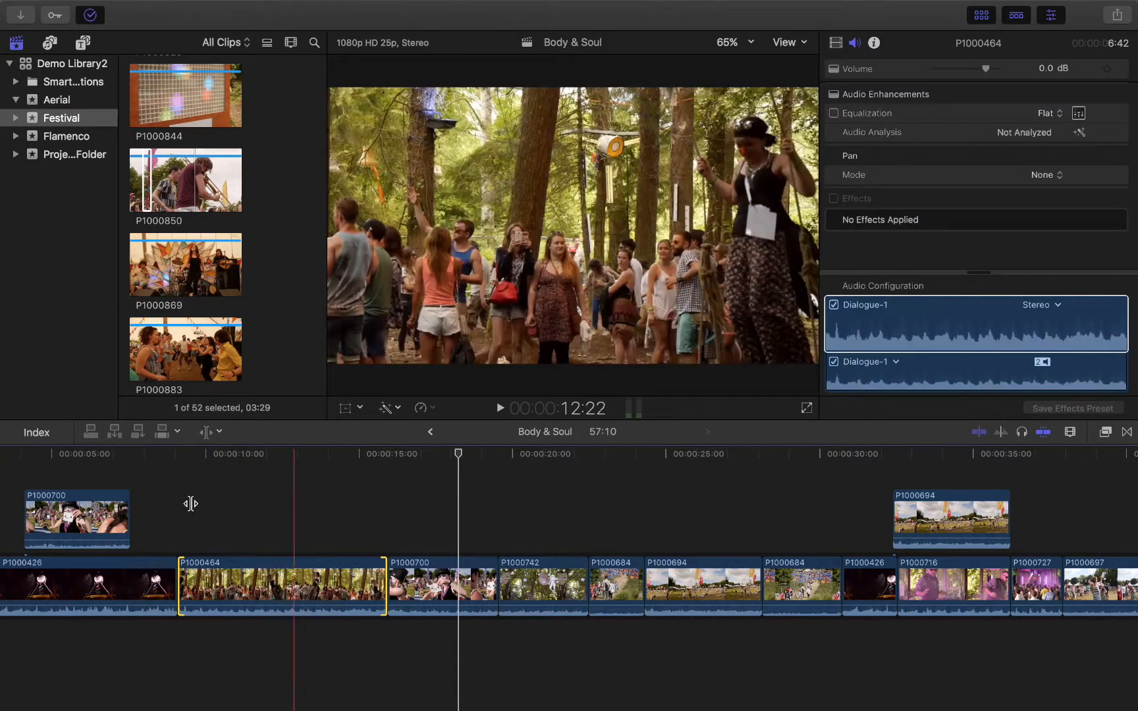
{"action": "left_click", "coordinate": [156, 491]}
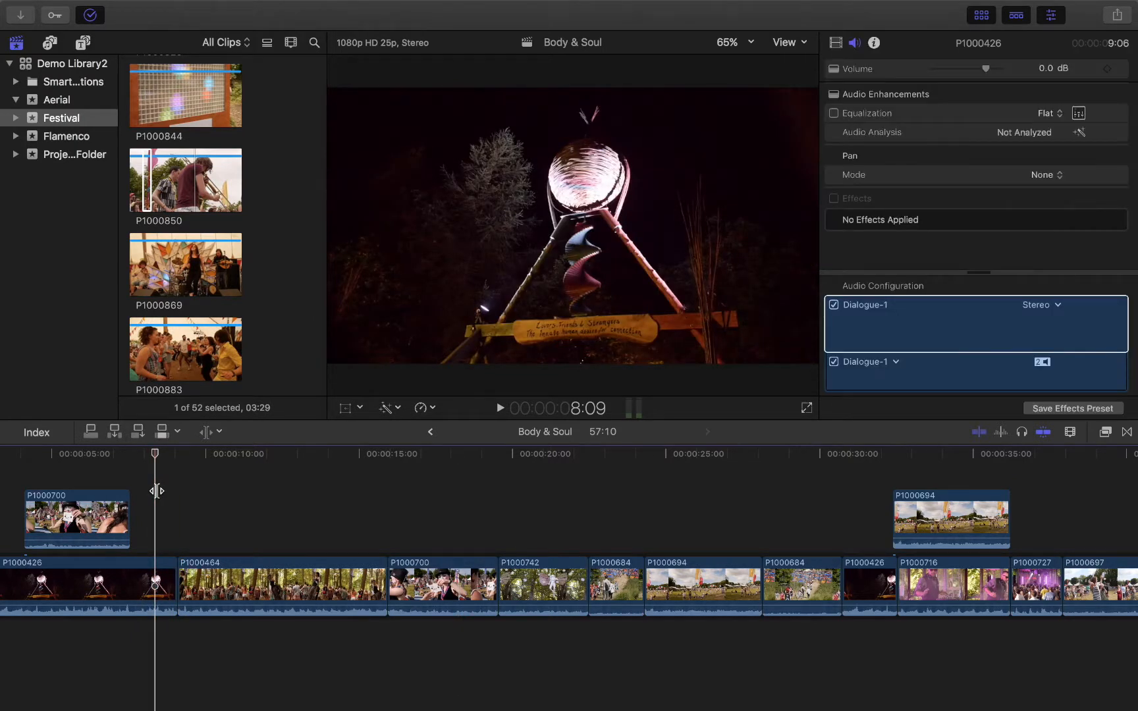
{"action": "left_click", "coordinate": [363, 506]}
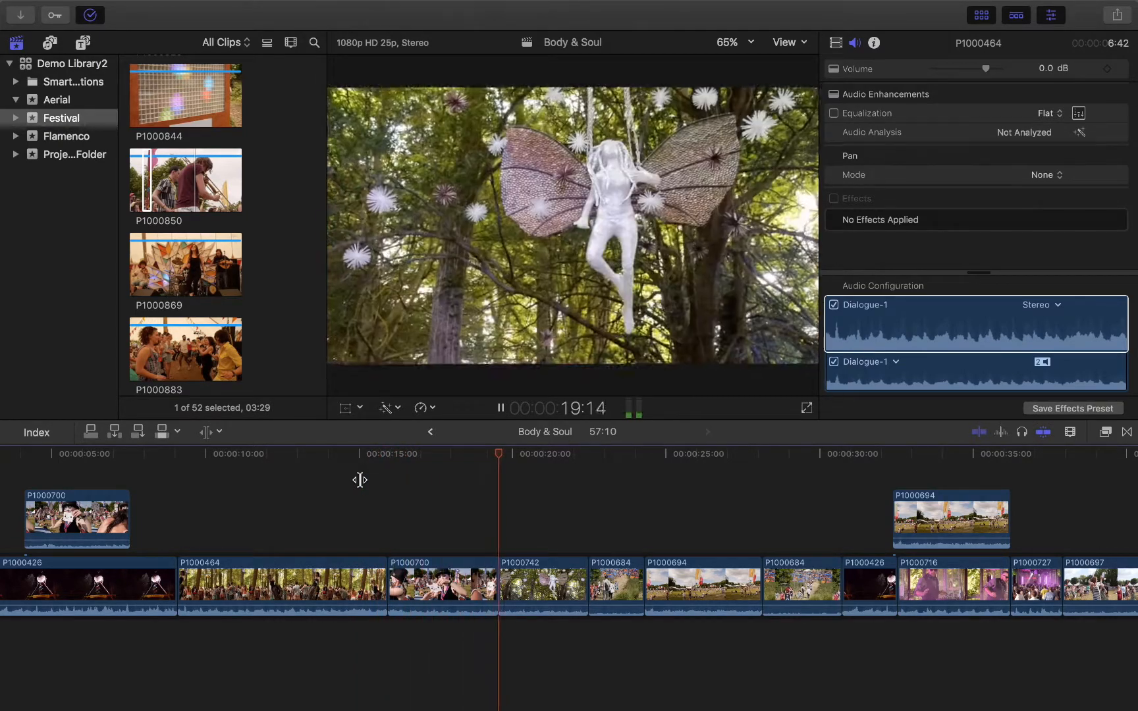
{"action": "key", "text": "space"}
- Slip the content of P1000700 after P1000464 to an earlier and a slightly later part, playing back the cut after each change
{"action": "left_click_drag", "start_coordinate": [419, 582], "coordinate": [480, 583]}
{"action": "key", "text": "space"}
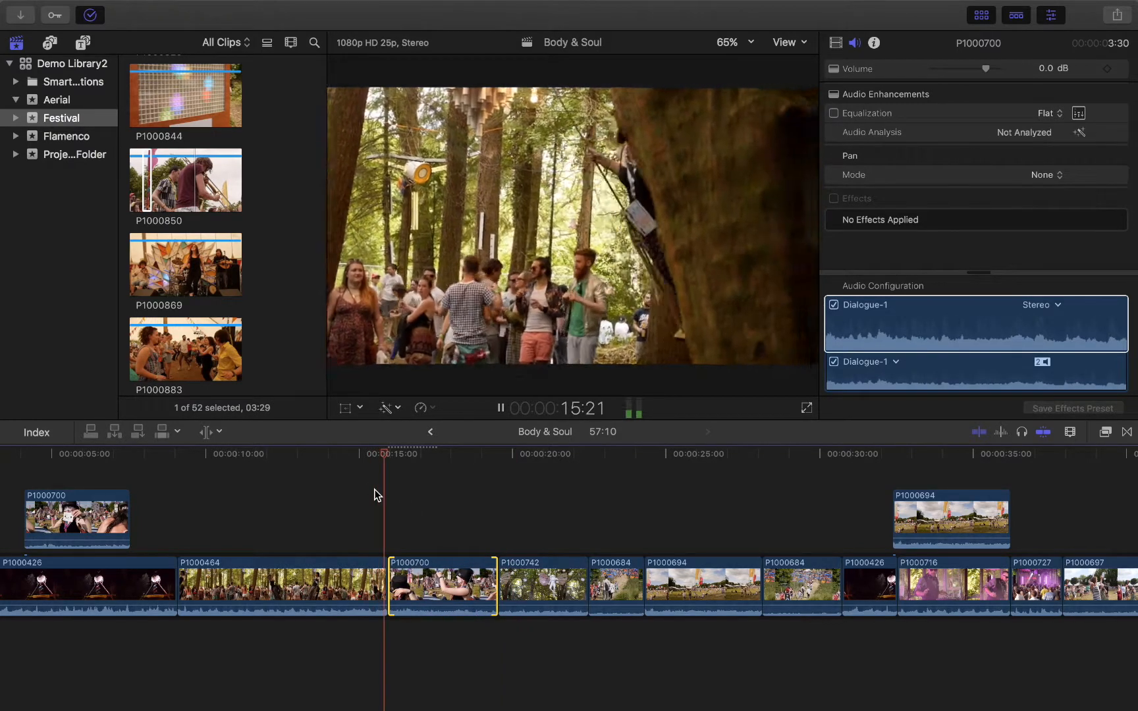
{"action": "key", "text": "space"}
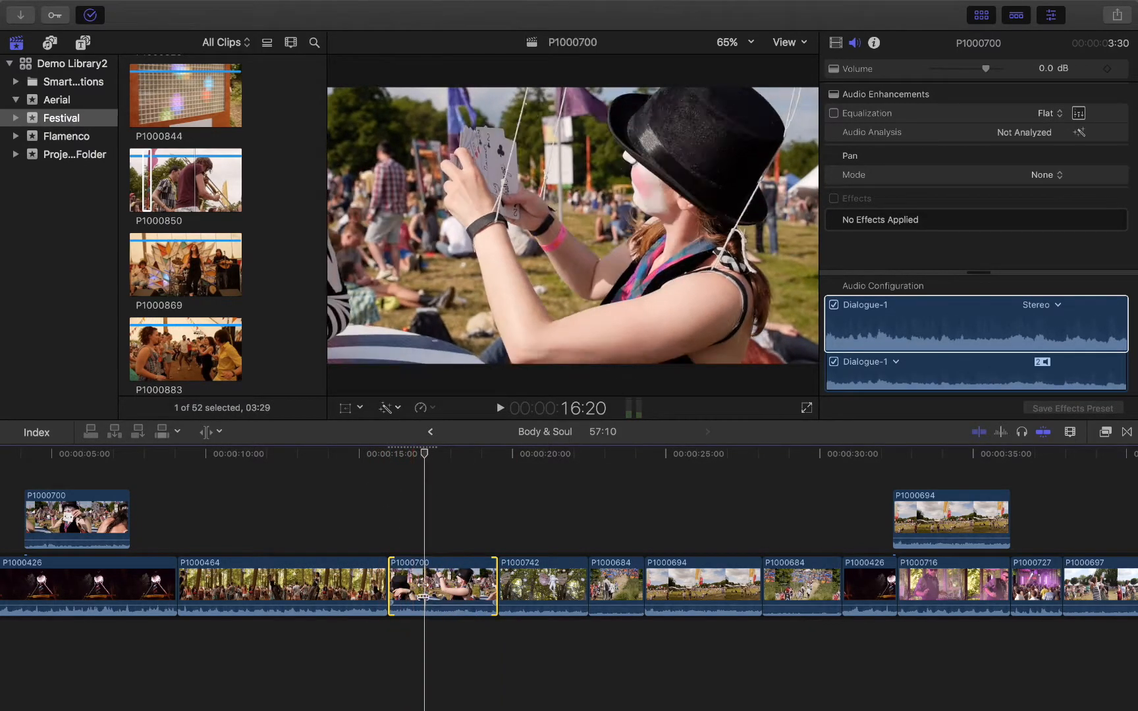
{"action": "mouse_move", "coordinate": [435, 583]}
{"action": "left_mouse_down"}
{"action": "mouse_move", "coordinate": [415, 584]}
{"action": "mouse_move", "coordinate": [524, 588]}
{"action": "mouse_move", "coordinate": [421, 597]}
{"action": "left_mouse_up"}
{"action": "left_click", "coordinate": [364, 522]}
{"action": "key", "text": "space"}
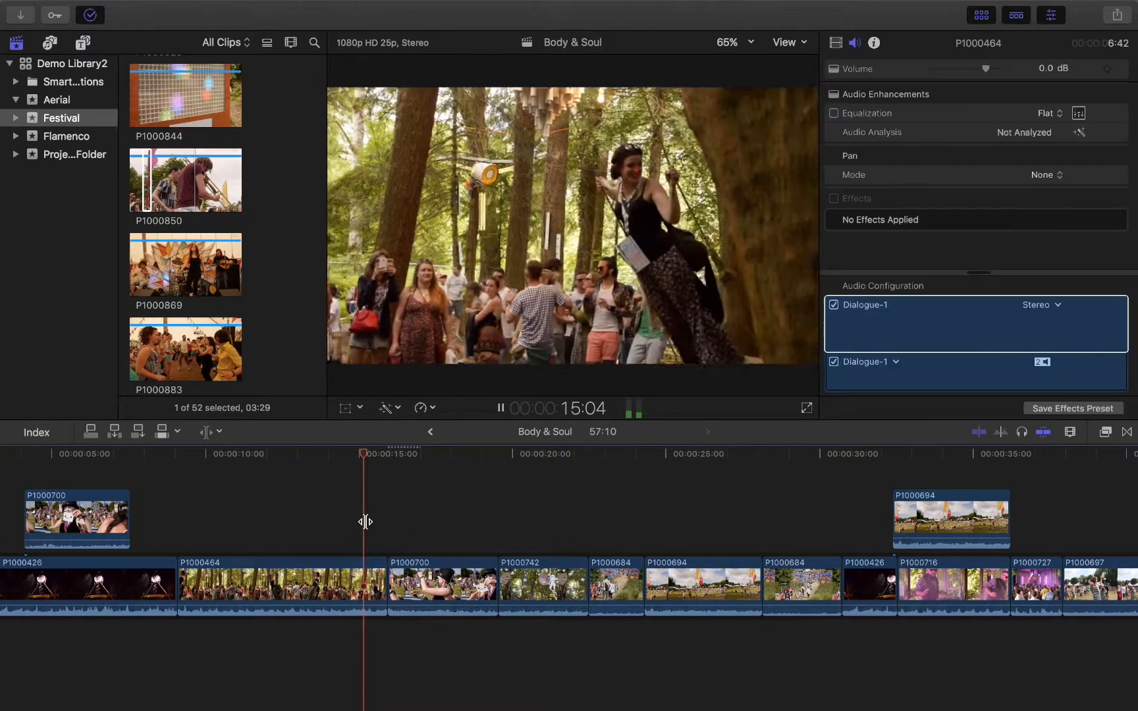
{"action": "key", "text": "space"}
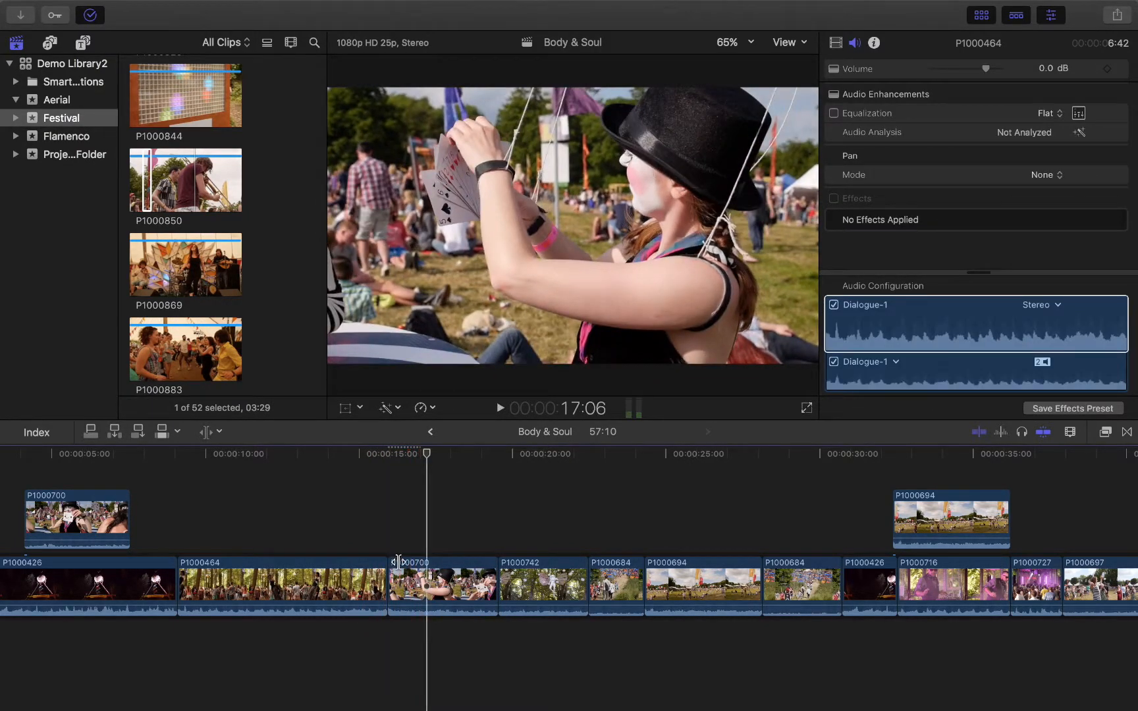
- Slip P1000700 to show later source content, play back the cut, and place the playhead inside the clip at about 17:17
{"action": "left_click_drag", "start_coordinate": [438, 584], "coordinate": [416, 584]}
{"action": "key", "text": "space"}
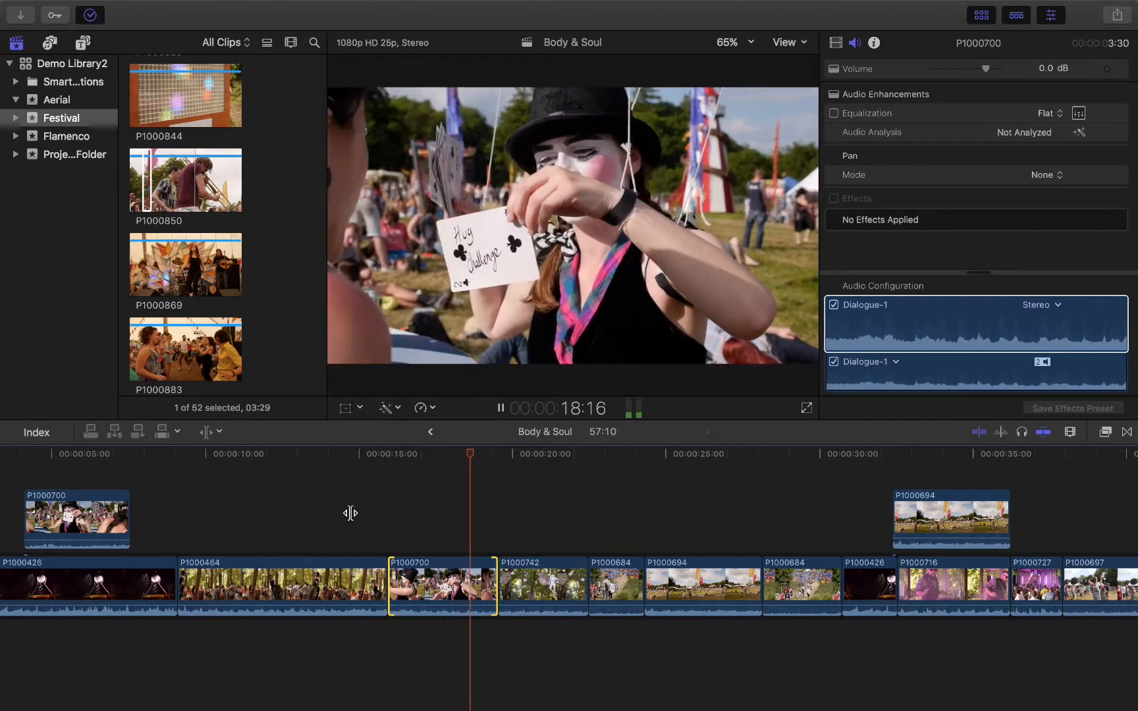
{"action": "key", "text": "space"}
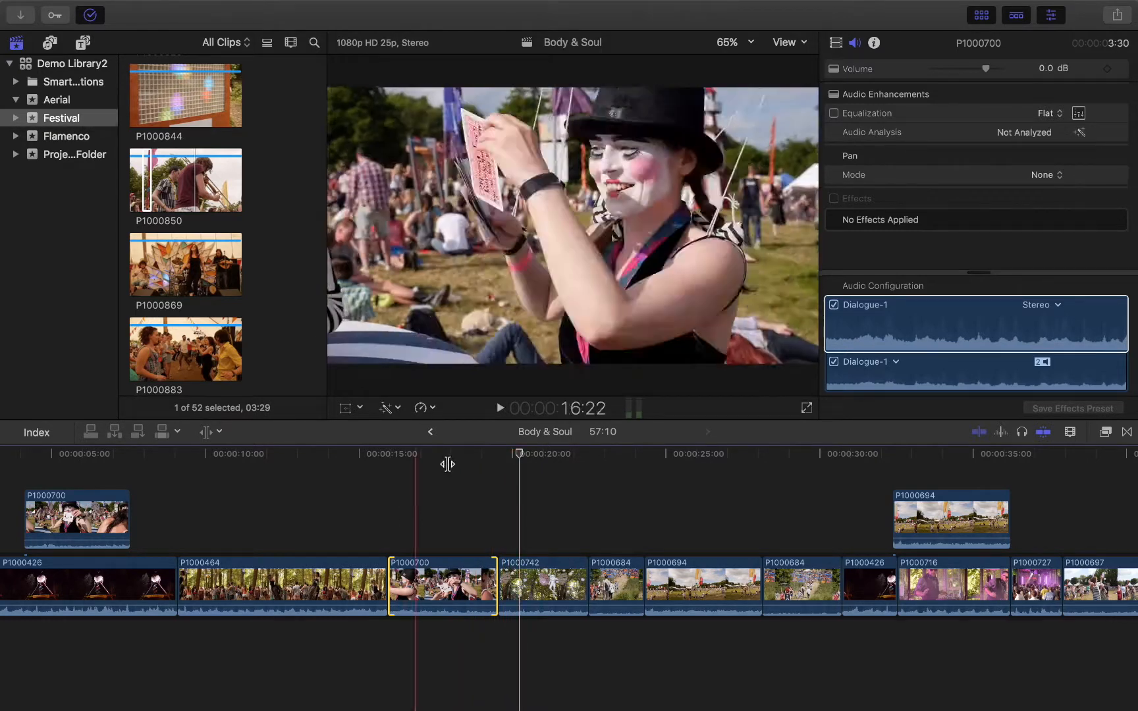
{"action": "left_click", "coordinate": [452, 454]}
{"action": "mouse_move", "coordinate": [451, 456]}
{"action": "left_mouse_down"}
{"action": "mouse_move", "coordinate": [422, 456]}
{"action": "mouse_move", "coordinate": [442, 464]}
{"action": "left_mouse_up"}
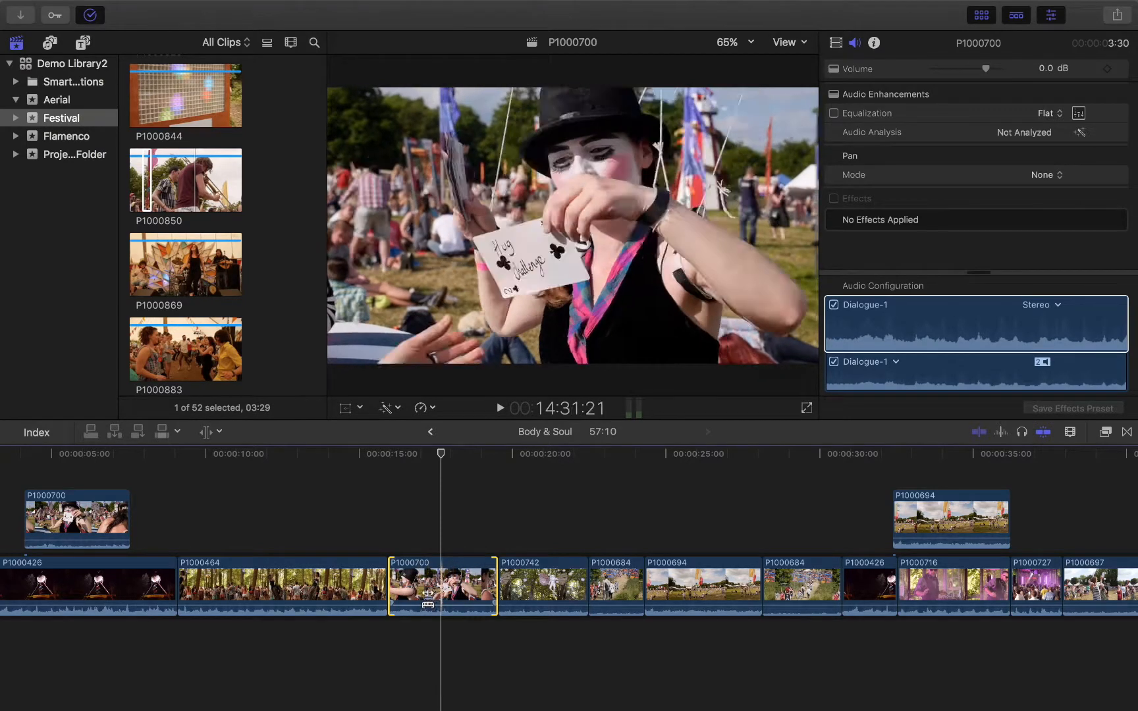
- Activate the Position tool
{"action": "left_click", "coordinate": [220, 435]}
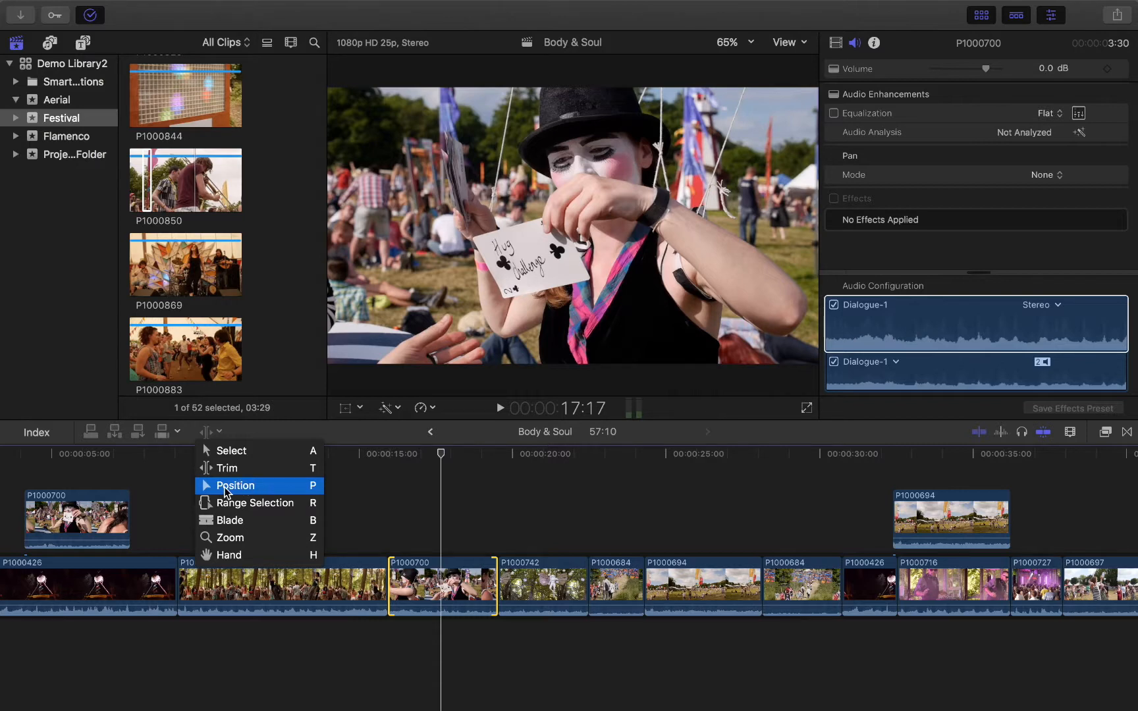
{"action": "left_click", "coordinate": [258, 488]}
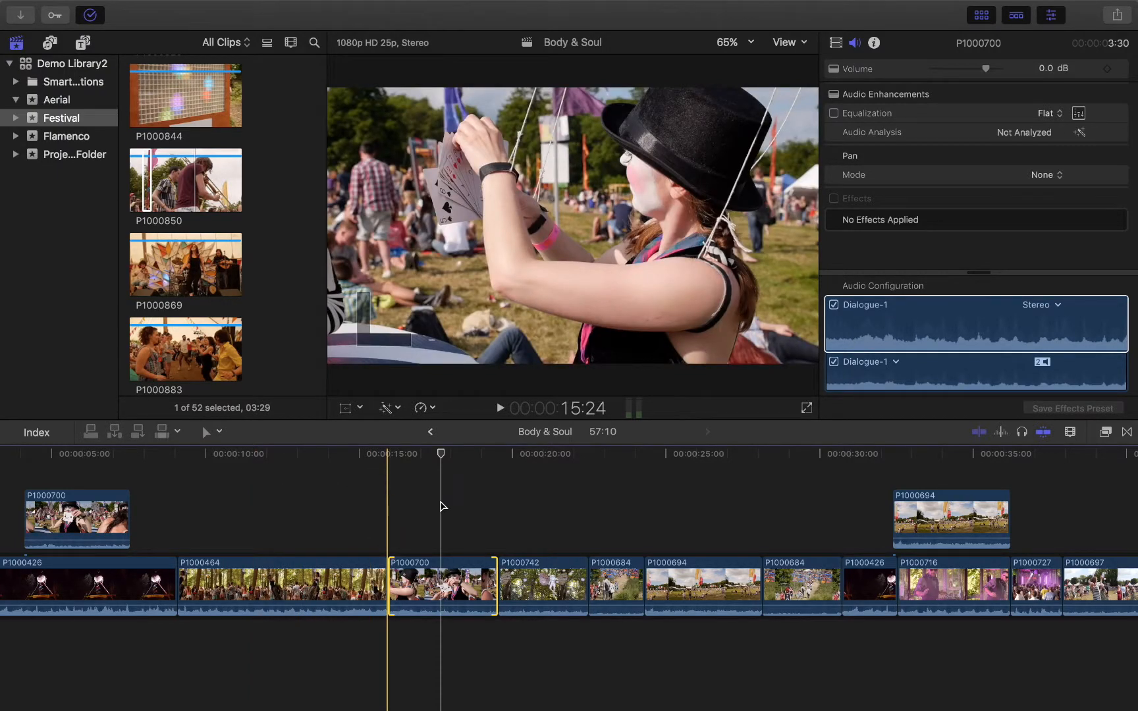
- Try to move the last clip, P1000844, into the empty space past the end of the project with the Select tool
{"action": "scroll", "coordinate": [488, 513], "scroll_direction": "right", "scroll_amount": 3}
{"action": "scroll", "coordinate": [488, 513], "scroll_direction": "right", "scroll_amount": 15}
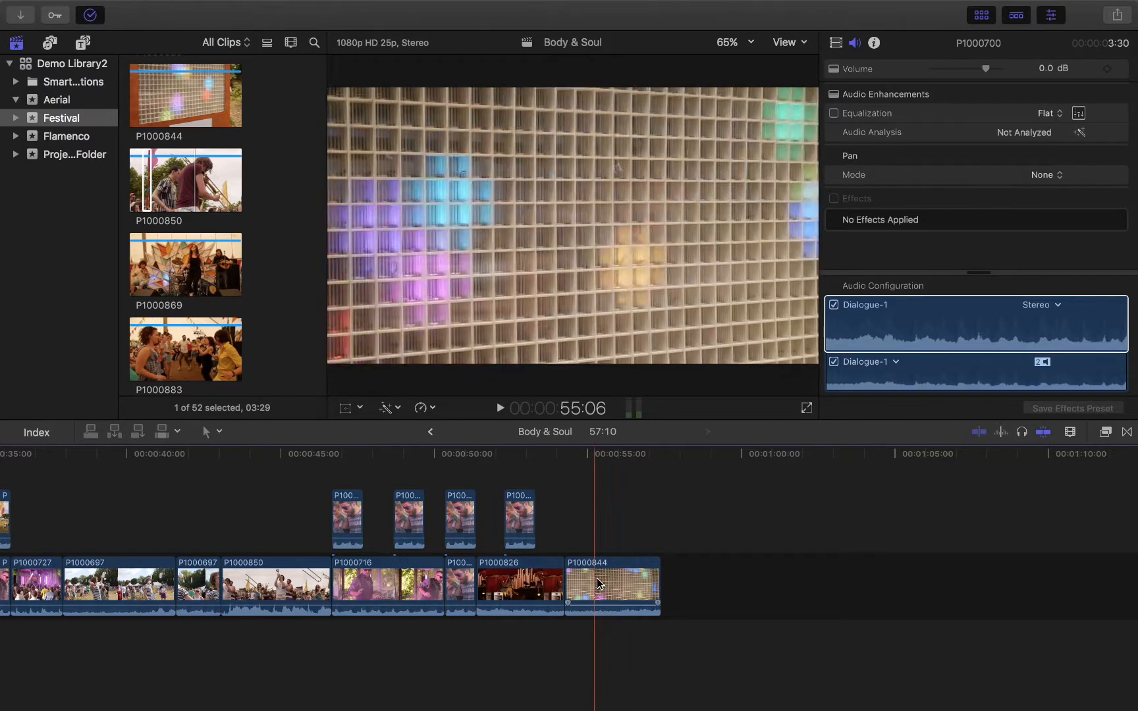
{"action": "left_click_drag", "start_coordinate": [606, 578], "coordinate": [993, 580]}
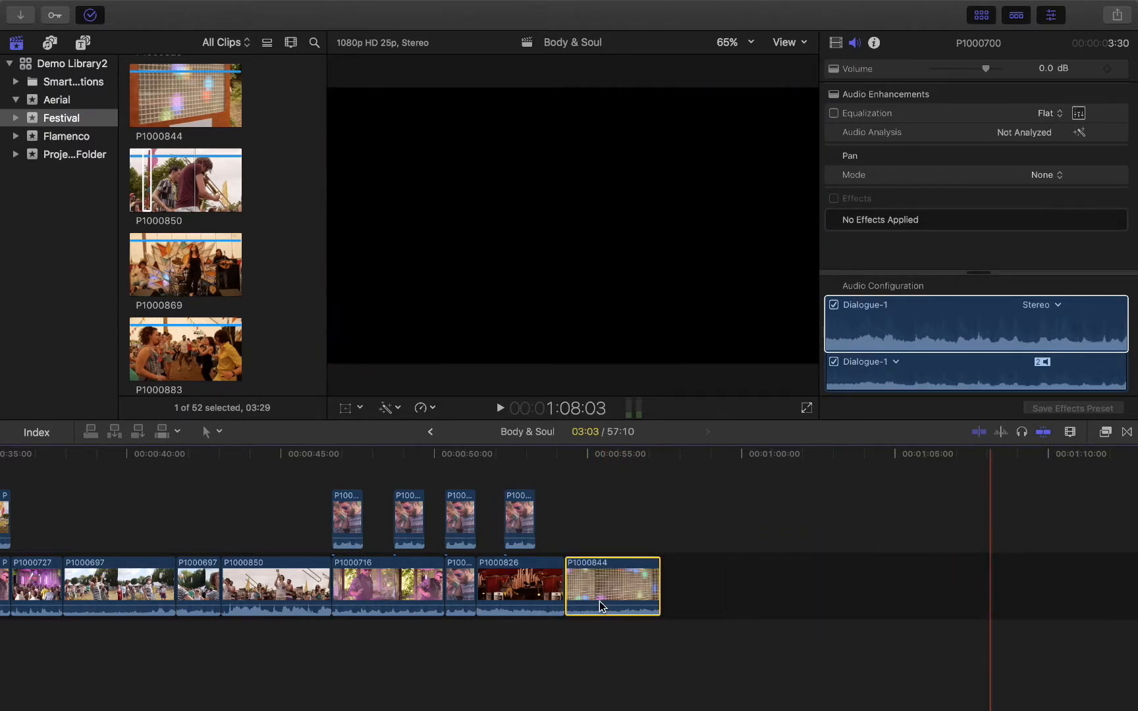
{"action": "left_click_drag", "start_coordinate": [599, 601], "coordinate": [922, 593]}
{"action": "left_click_drag", "start_coordinate": [587, 578], "coordinate": [777, 592]}
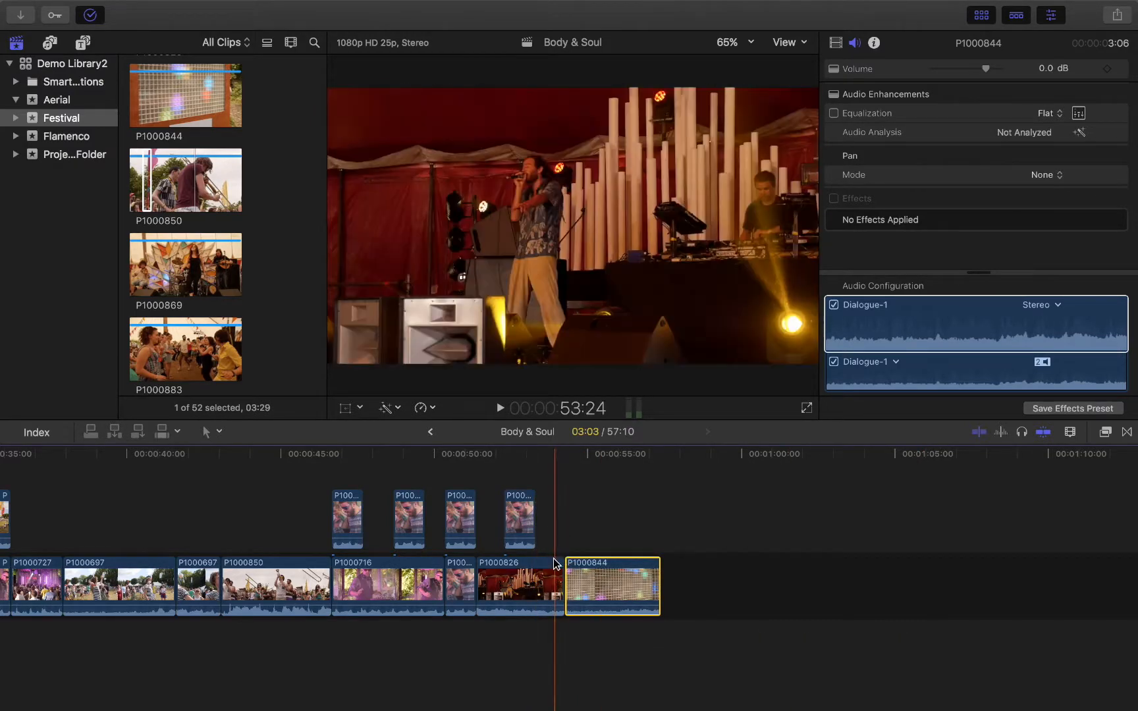
- Place the playhead at 53:20 and use the Position tool to move P1000844 about five seconds later, leaving a gap after P1000826
{"action": "left_click", "coordinate": [550, 480]}
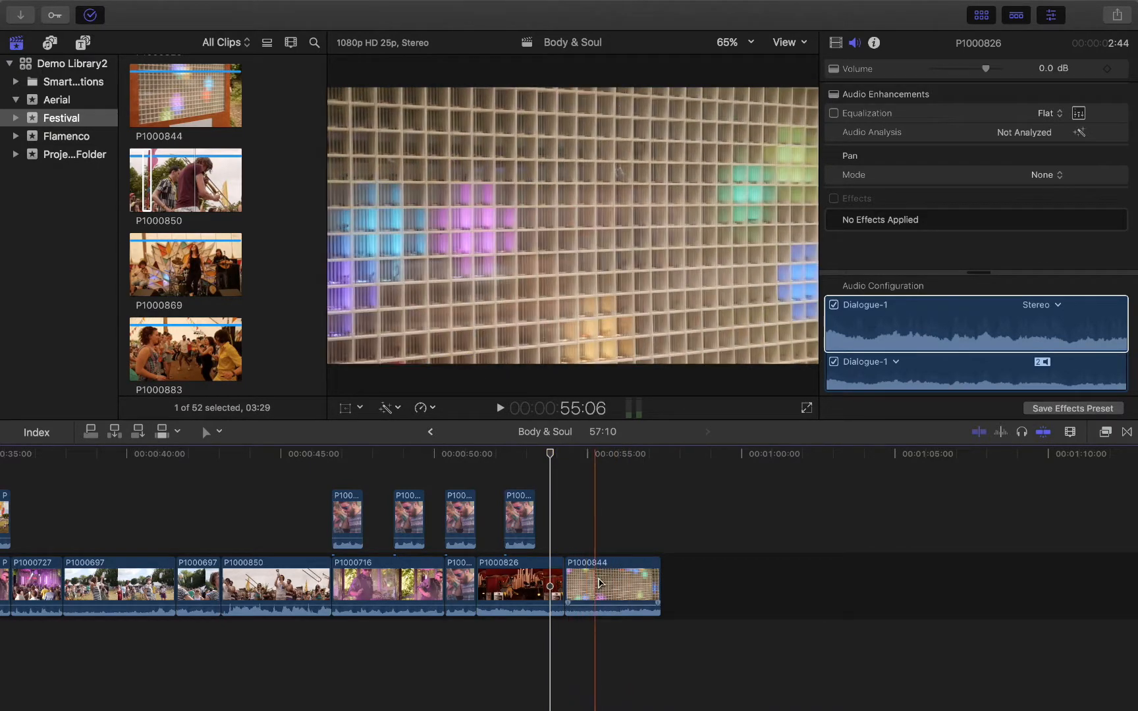
{"action": "left_click_drag", "start_coordinate": [593, 580], "coordinate": [742, 579]}
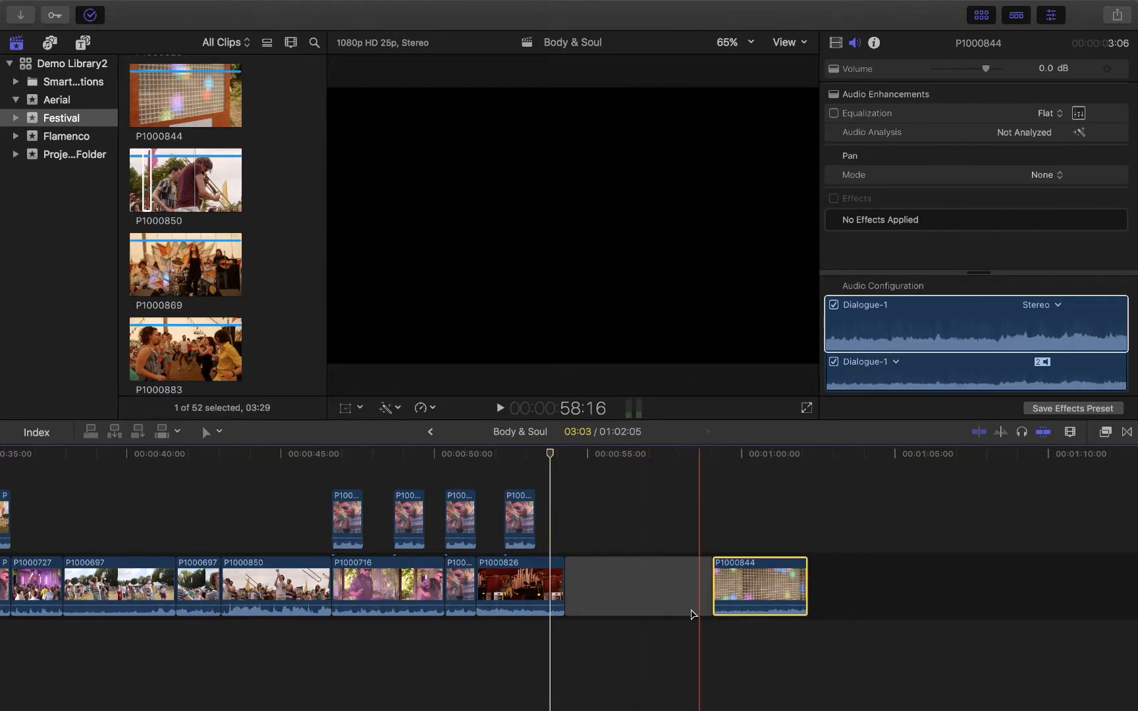
- Overwrite the short P1000697 clip before P1000850 with P1000844 using the Position tool, and undo that move
{"action": "left_click_drag", "start_coordinate": [769, 580], "coordinate": [202, 582]}
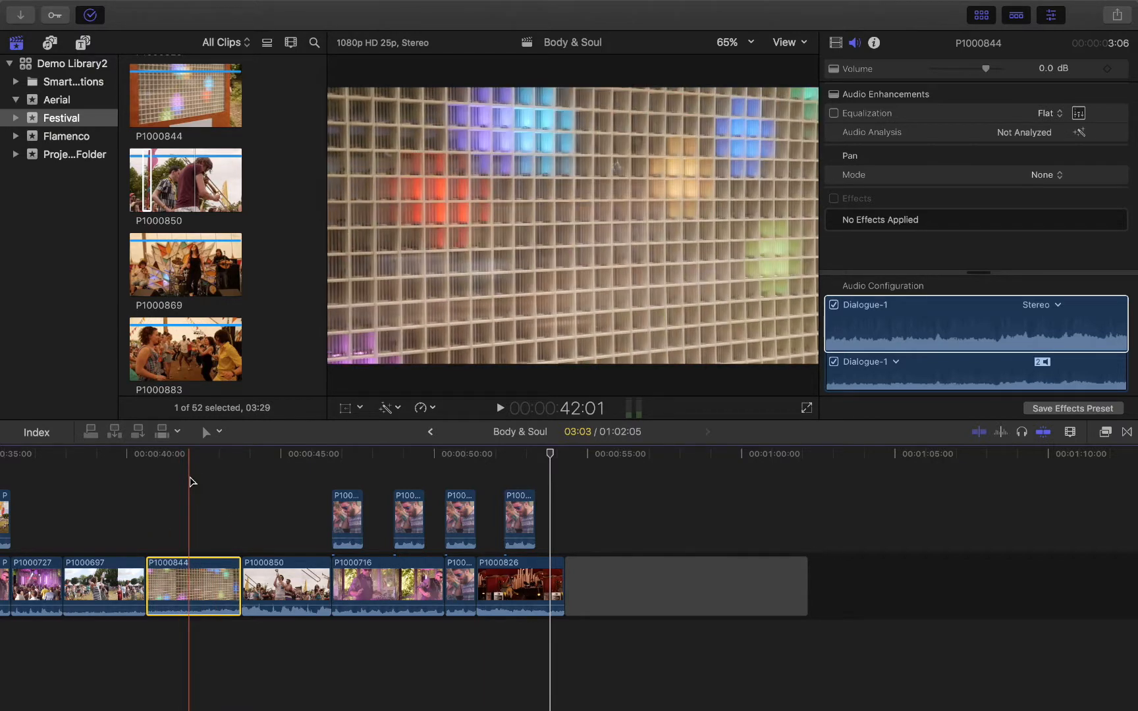
{"action": "key", "text": "super+z"}
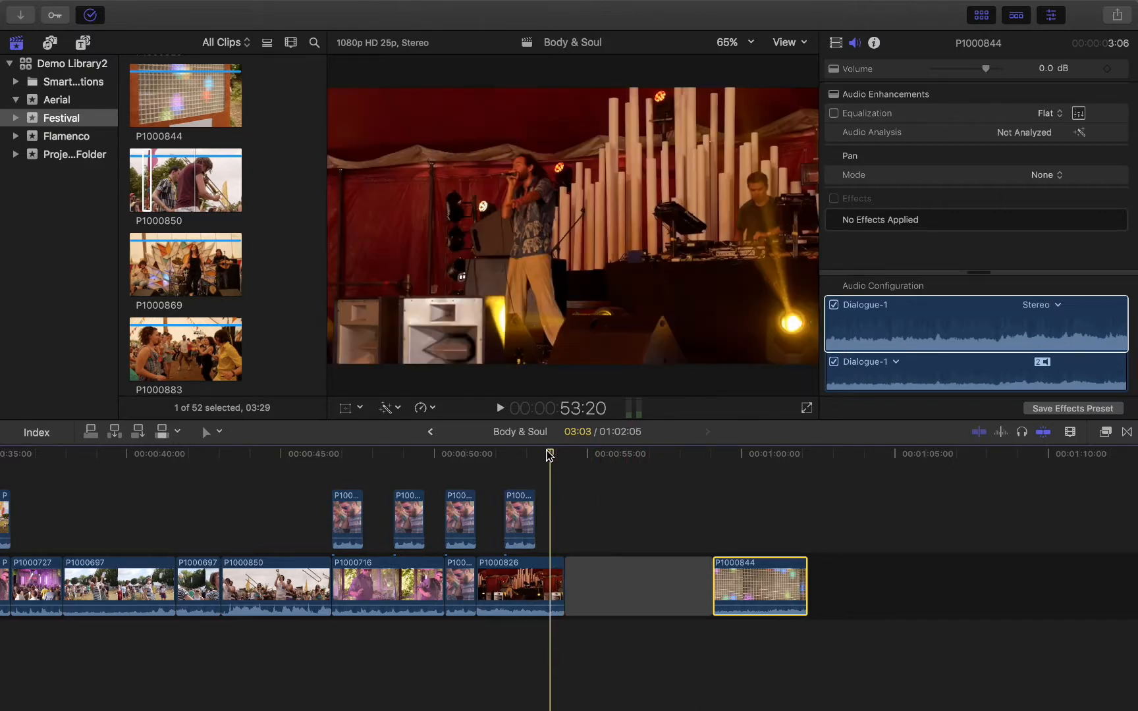
- Play the timeline from the end of P1000826 into the empty gap
{"action": "left_click", "coordinate": [598, 454]}
{"action": "left_click_drag", "start_coordinate": [588, 469], "coordinate": [554, 466]}
{"action": "key", "text": "space"}
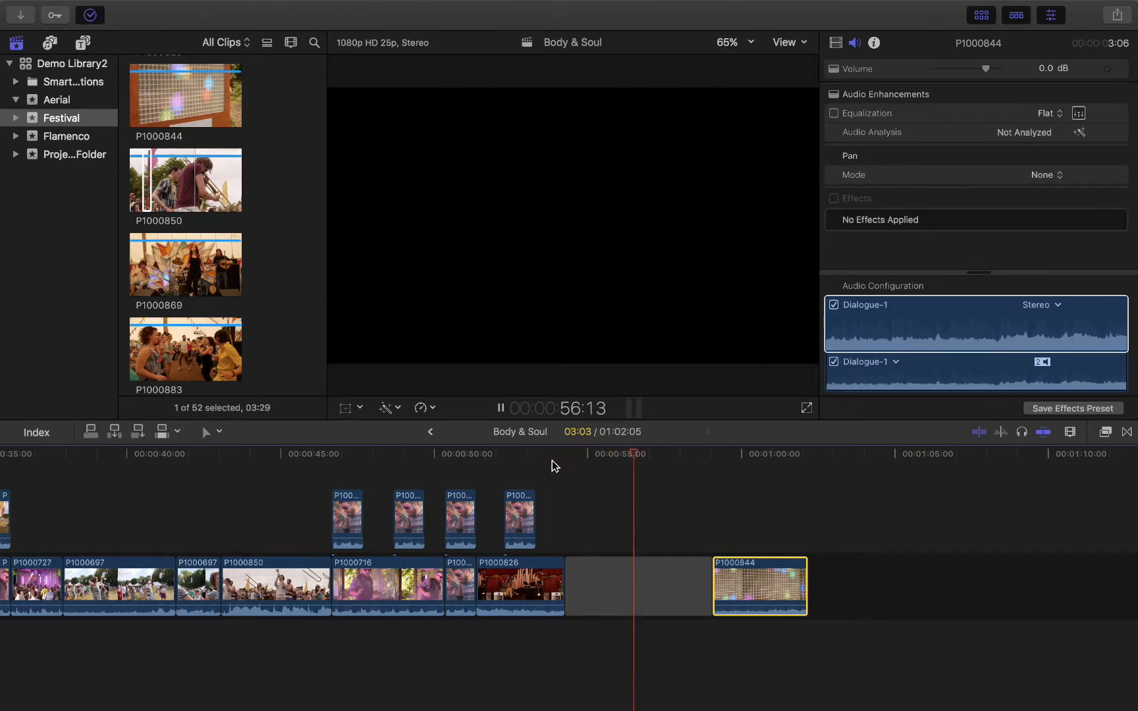
{"action": "key", "text": "space"}
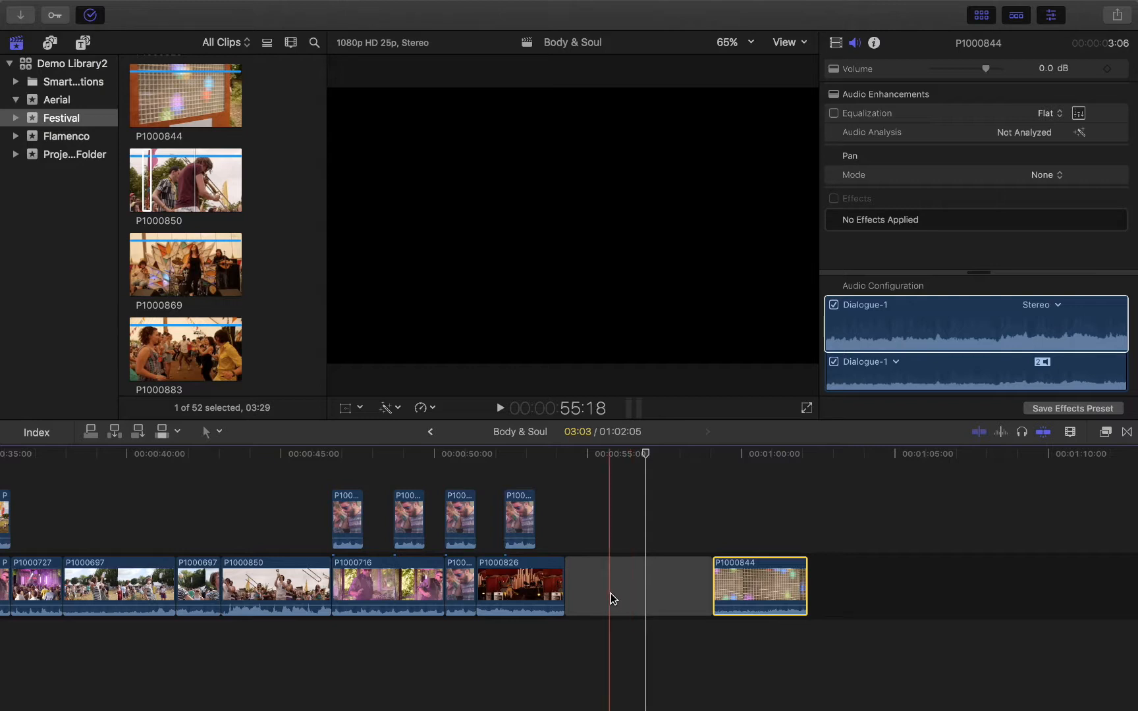
- Select the gap between P1000826 and P1000844 and shorten it to 4:04 by trimming its end
{"action": "left_click", "coordinate": [610, 593]}
{"action": "mouse_move", "coordinate": [708, 592]}
{"action": "left_mouse_down"}
{"action": "mouse_move", "coordinate": [596, 587]}
{"action": "mouse_move", "coordinate": [692, 588]}
{"action": "left_mouse_up"}
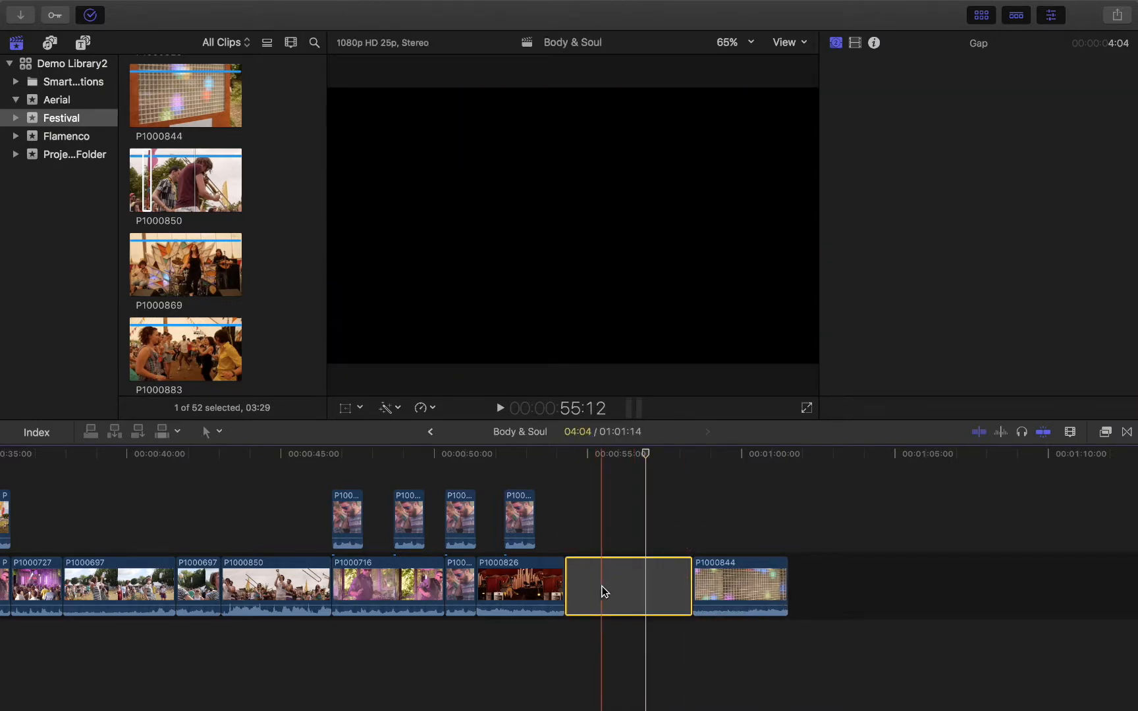
{"action": "left_click_drag", "start_coordinate": [602, 590], "coordinate": [680, 607]}
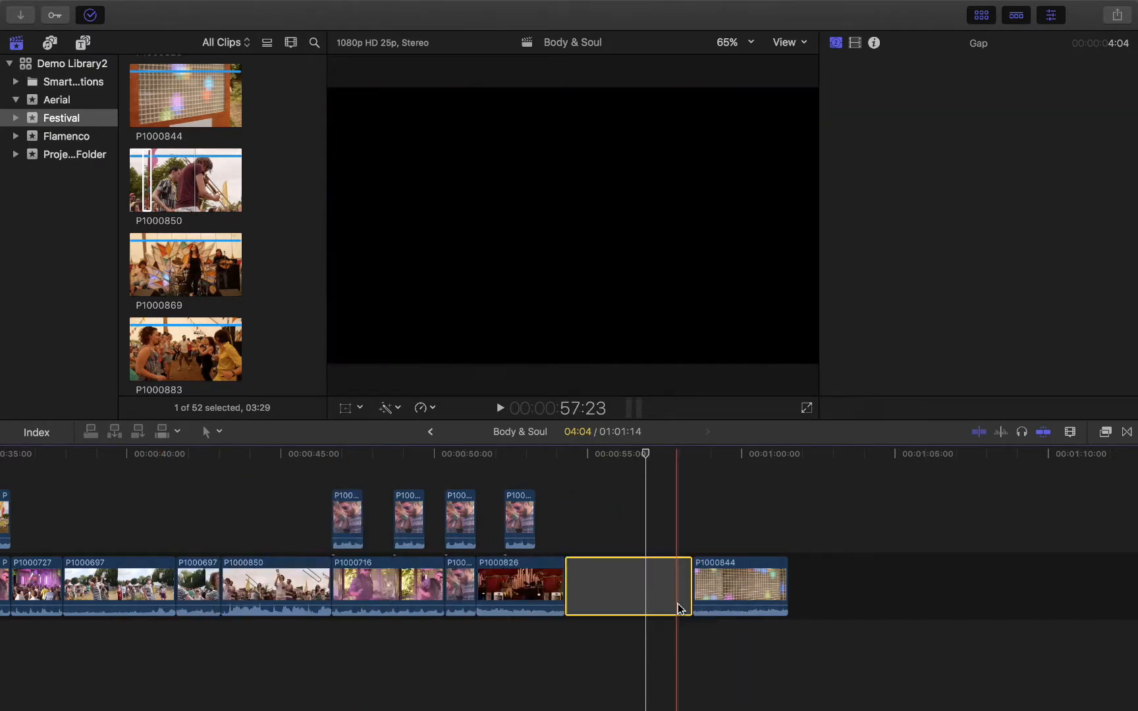
- Move the gap to the edit point between P1000850 and P1000716 and shorten it to 2:03
{"action": "left_click", "coordinate": [620, 470]}
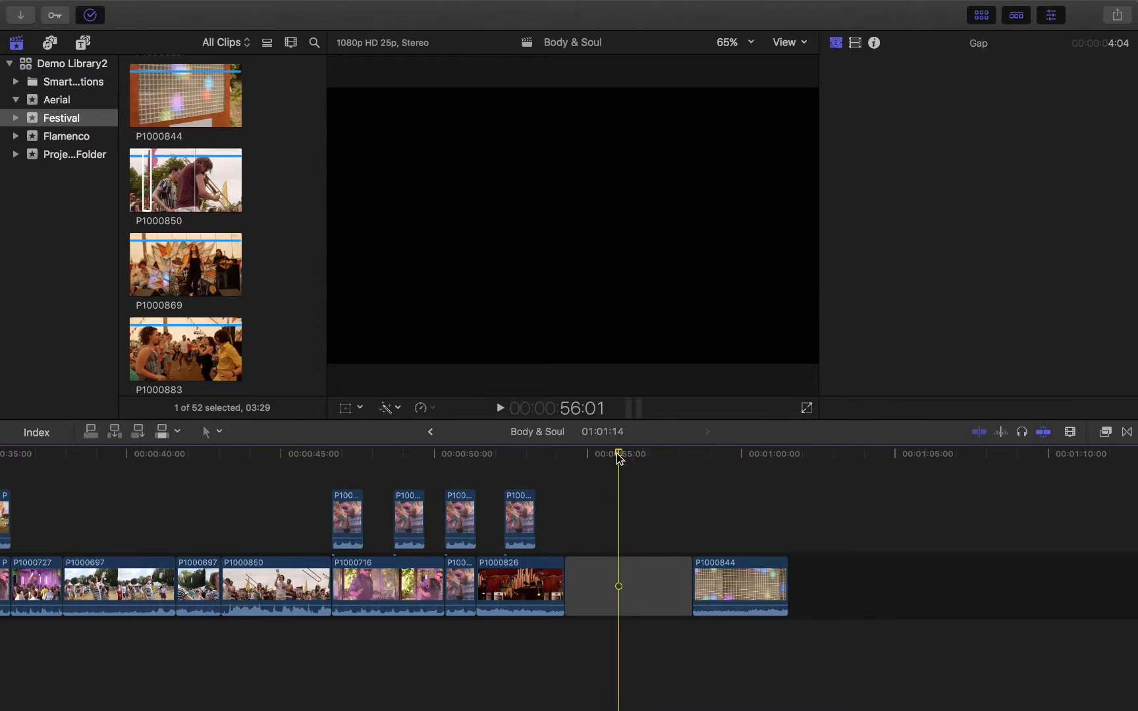
{"action": "key", "text": "c"}
{"action": "left_click_drag", "start_coordinate": [619, 459], "coordinate": [630, 484]}
{"action": "left_click_drag", "start_coordinate": [687, 571], "coordinate": [367, 587]}
- Play from the end of P1000850 into the moved gap, and select that gap
{"action": "left_click", "coordinate": [299, 509]}
{"action": "key", "text": "space"}
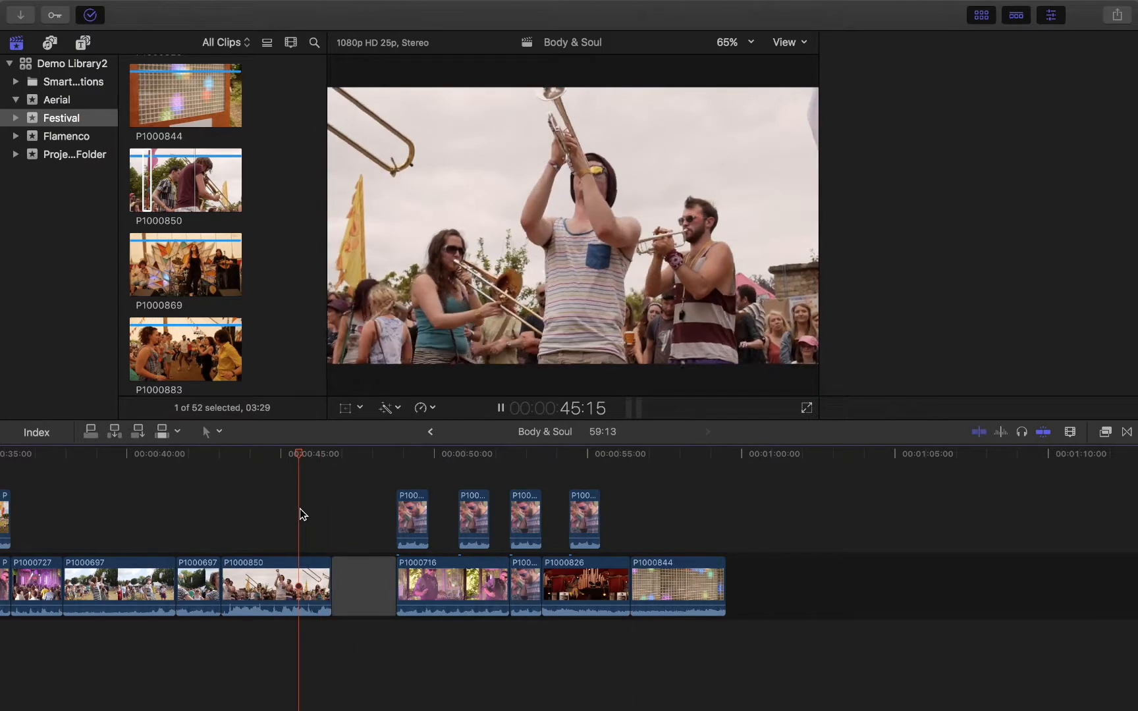
{"action": "key", "text": "space"}
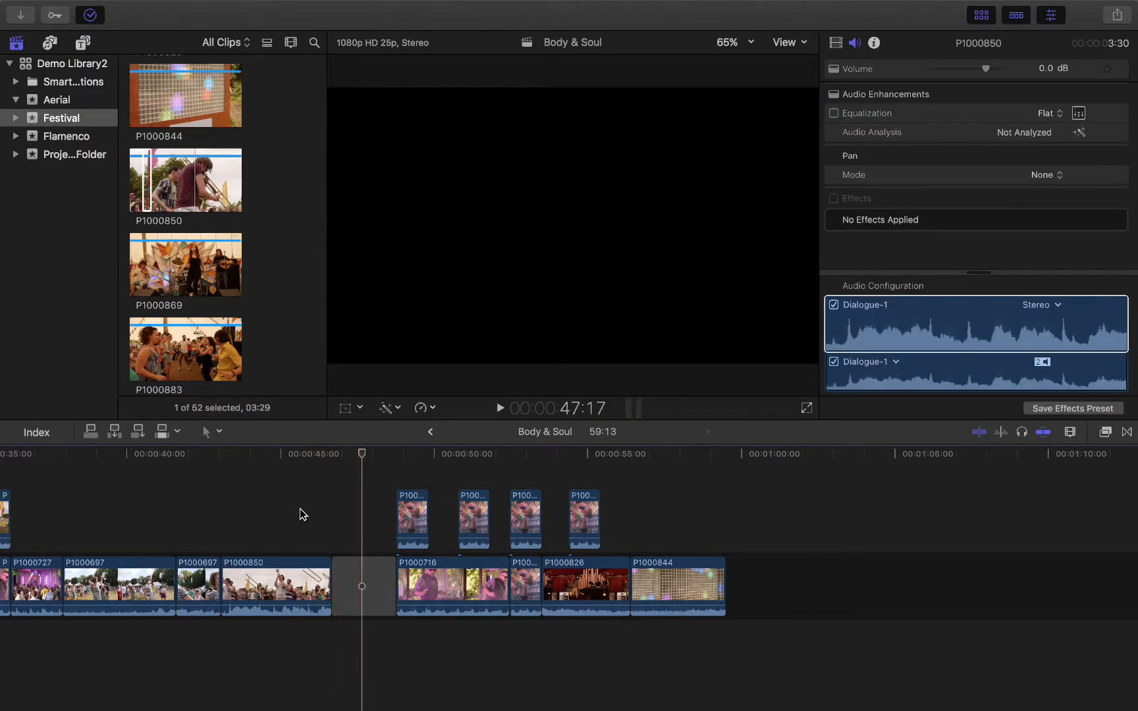
{"action": "left_click_drag", "start_coordinate": [363, 587], "coordinate": [653, 633]}
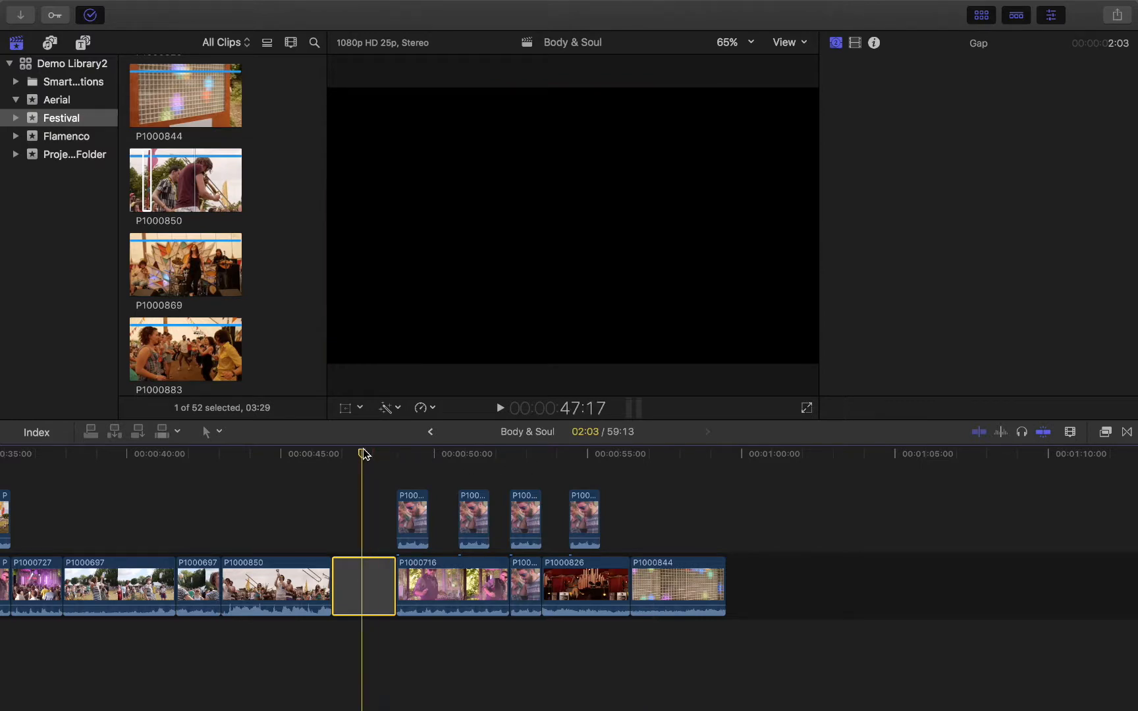
- Insert a three-second gap at 56:10 between P1000826 and P1000844, and select it
{"action": "left_click_drag", "start_coordinate": [362, 455], "coordinate": [627, 477]}
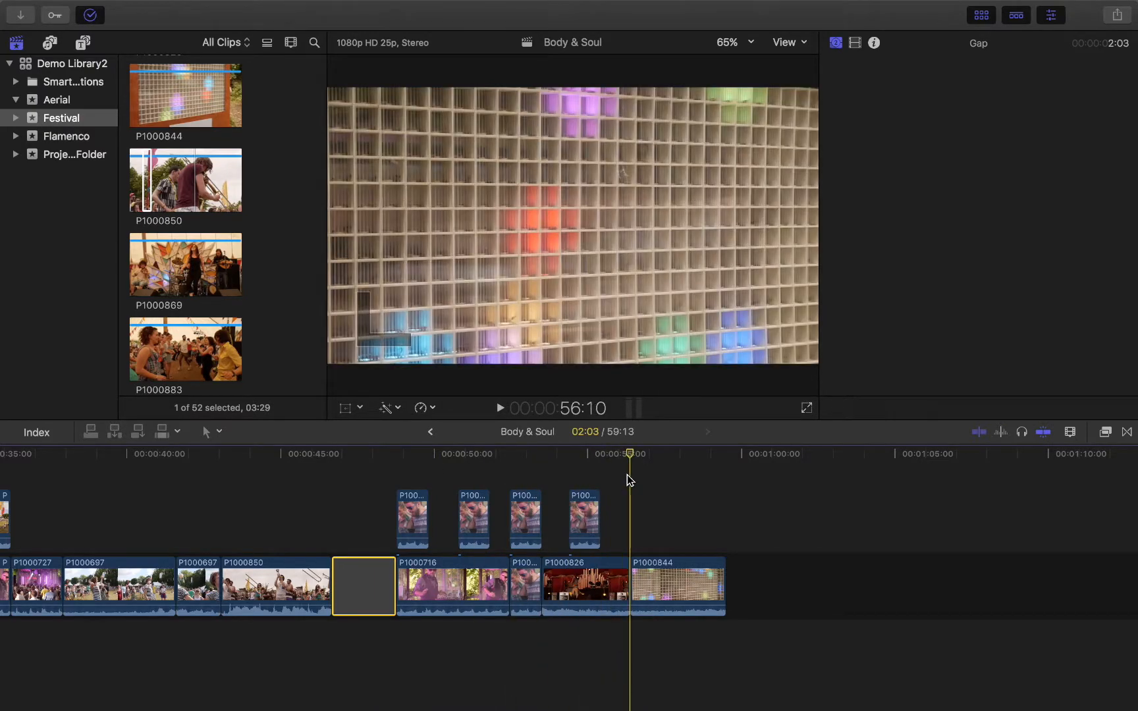
{"action": "key", "text": "alt+w"}
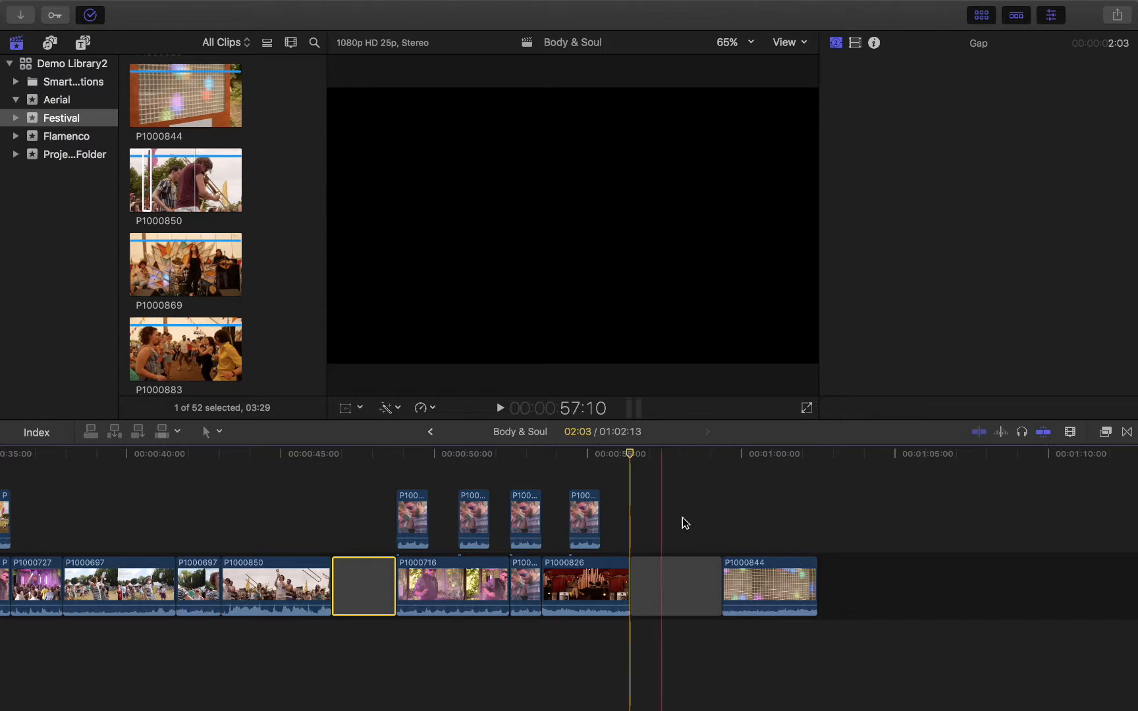
{"action": "left_click", "coordinate": [682, 568]}
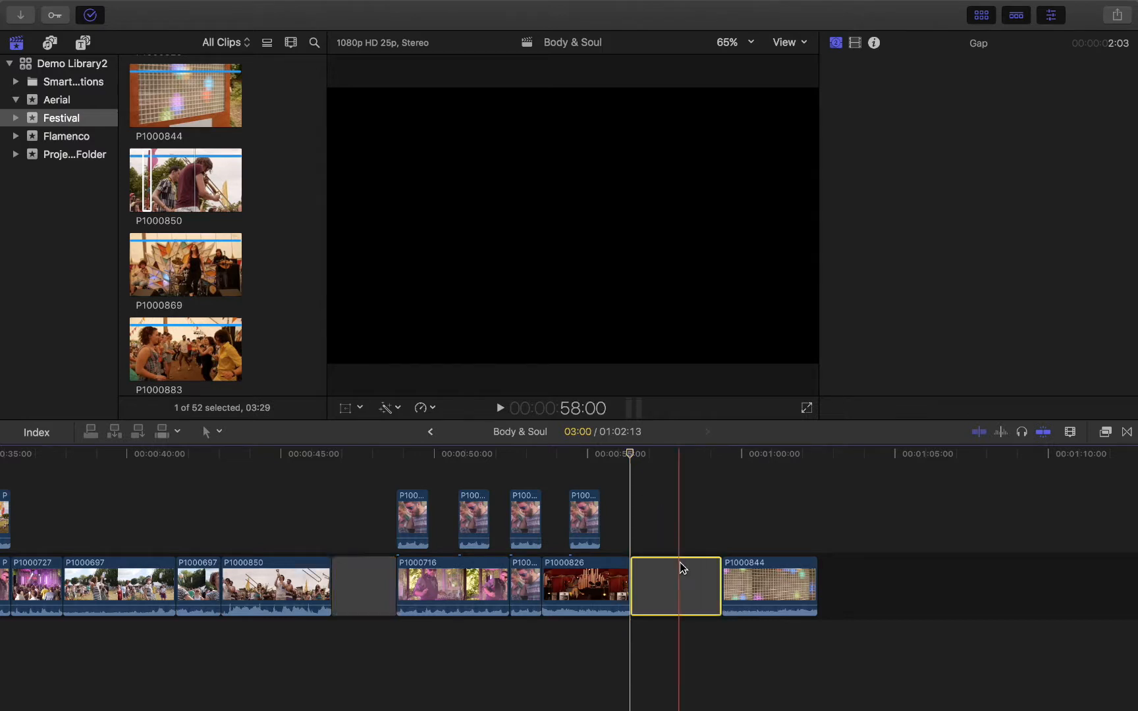
- Insert three consecutive three-second gaps at the end of the project, at 1:02:13, and select the first one
{"action": "left_click", "coordinate": [680, 454]}
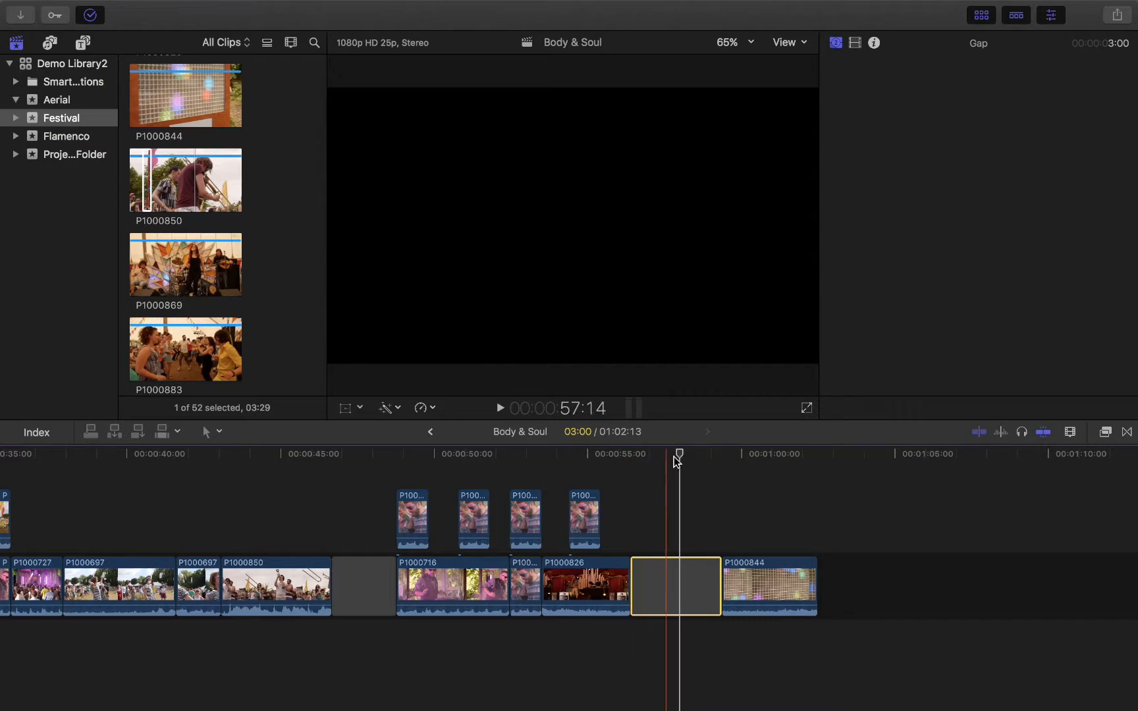
{"action": "left_click_drag", "start_coordinate": [680, 455], "coordinate": [820, 453]}
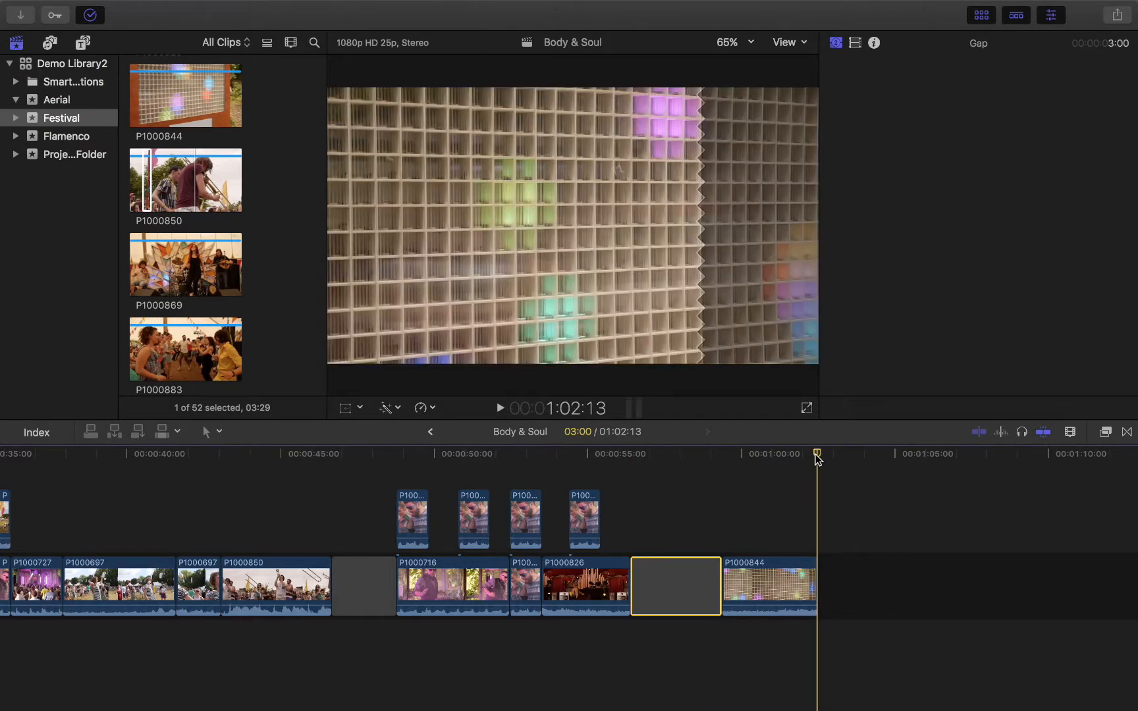
{"action": "key", "text": "alt+w"}
{"action": "key", "text": "alt+w"}
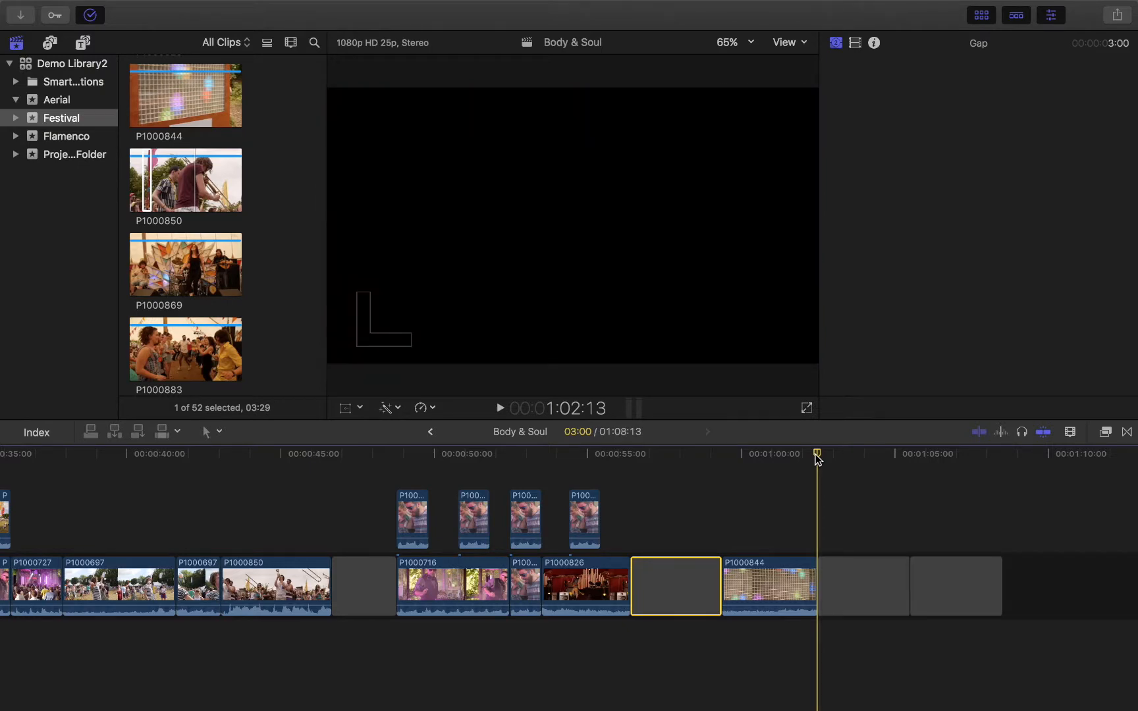
{"action": "key", "text": "alt+w"}
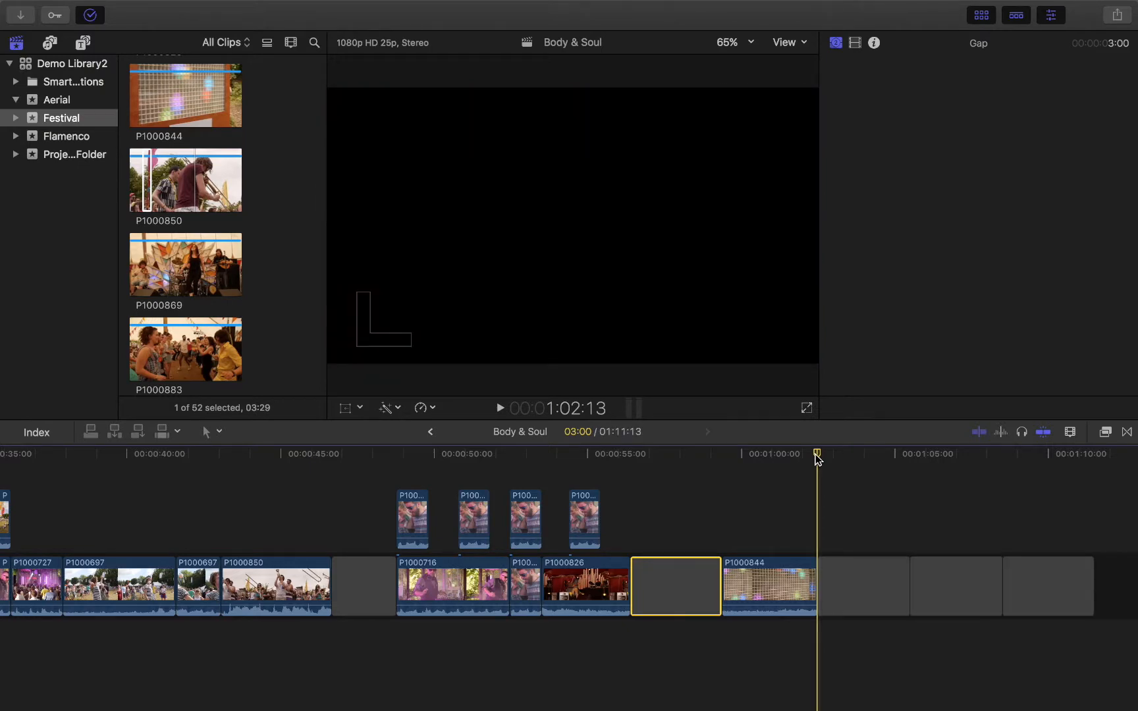
{"action": "left_click", "coordinate": [879, 580]}
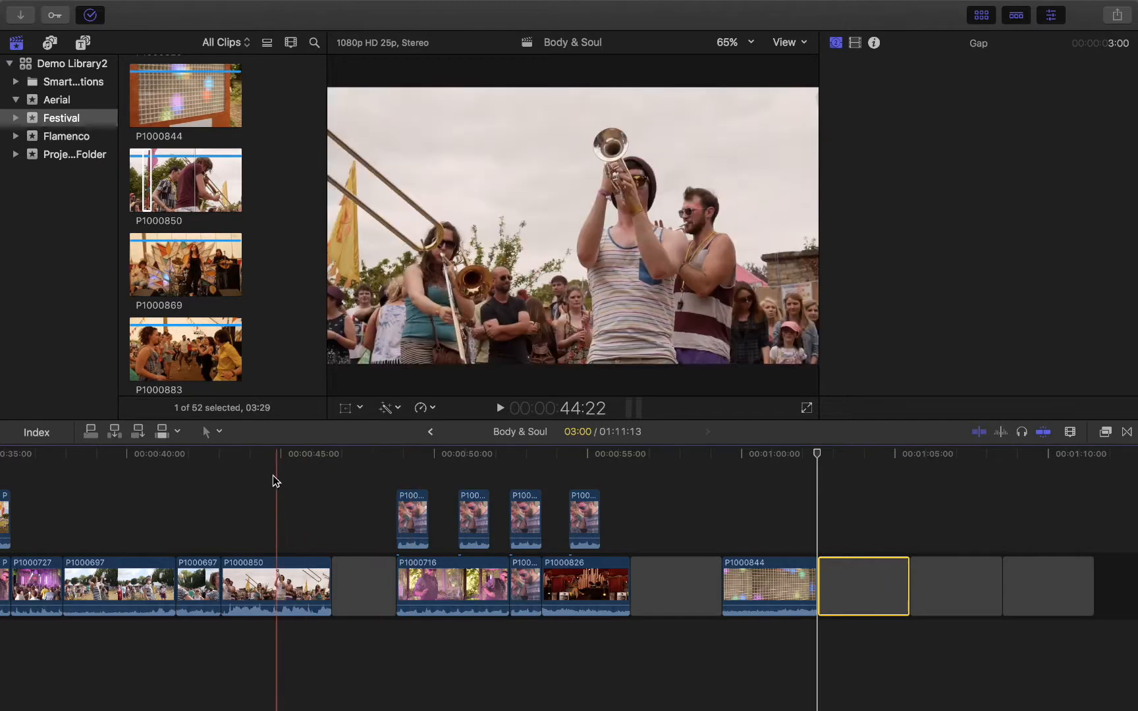
- Insert a three-second gap in the middle of P1000850 at 44:22, splitting the clip
{"action": "left_click", "coordinate": [269, 480]}
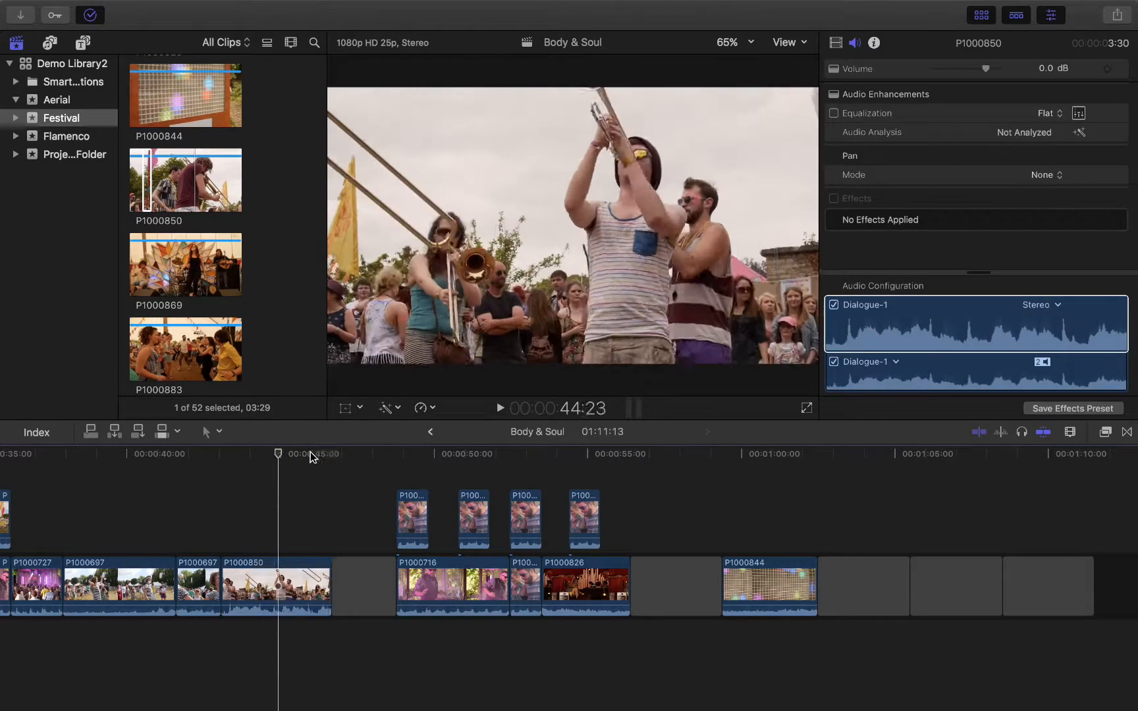
{"action": "left_click_drag", "start_coordinate": [282, 463], "coordinate": [277, 461]}
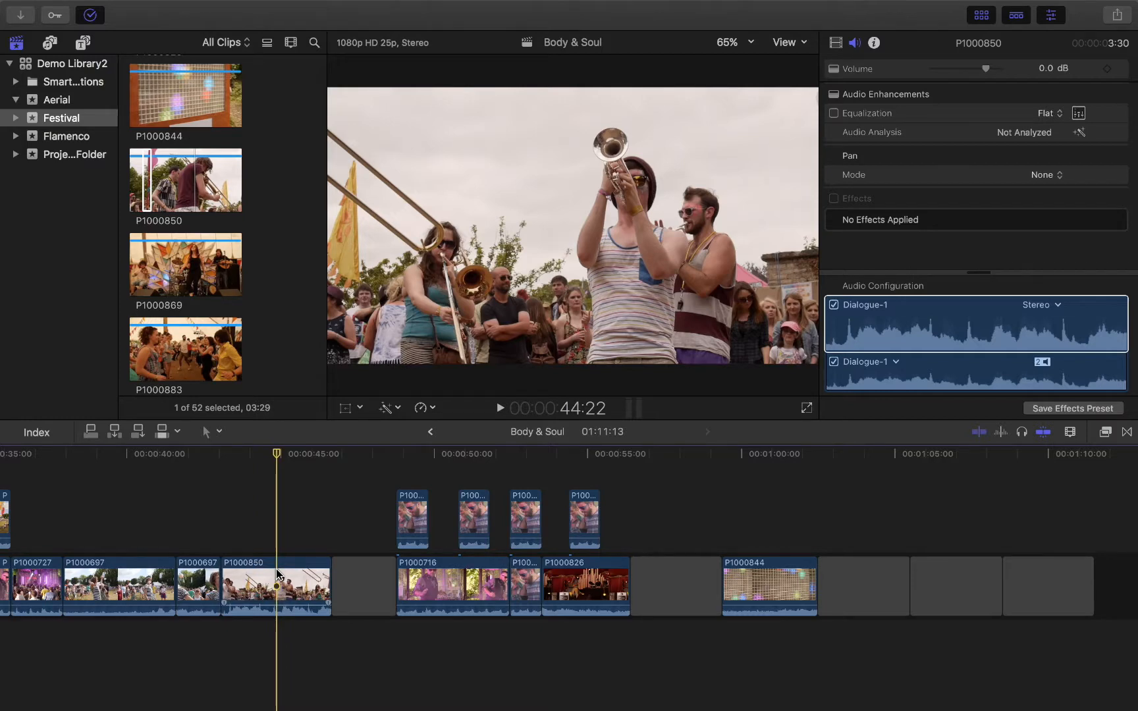
{"action": "key", "text": "alt+w"}
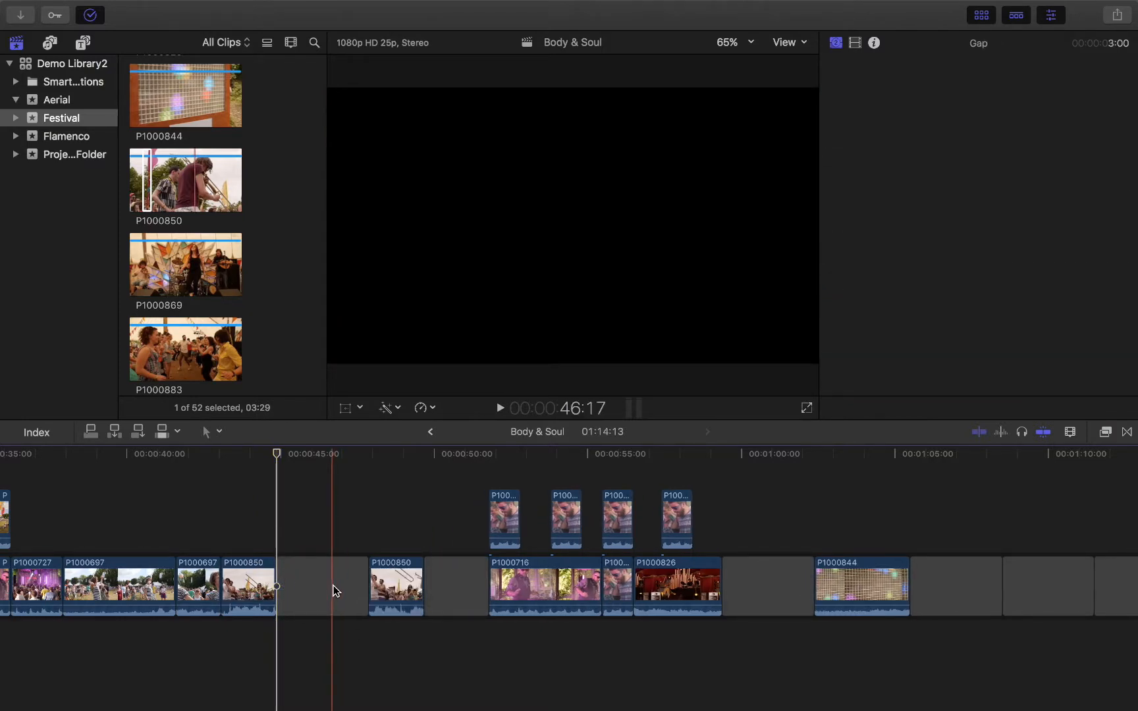
- Undo all the inserted three-second gaps, back to the one before P1000844
{"action": "key", "text": "super+z"}
{"action": "key", "text": "super+z"}
{"action": "key", "text": "super+z"}
{"action": "key", "text": "super+z"}
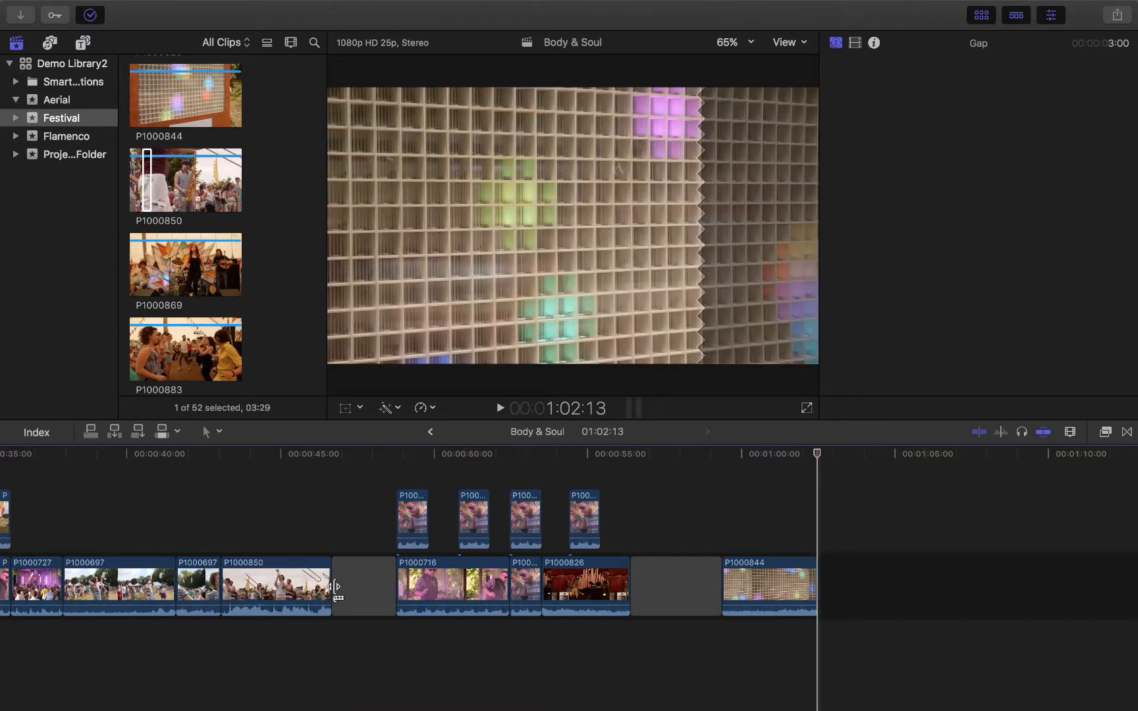
{"action": "key", "text": "super+z"}
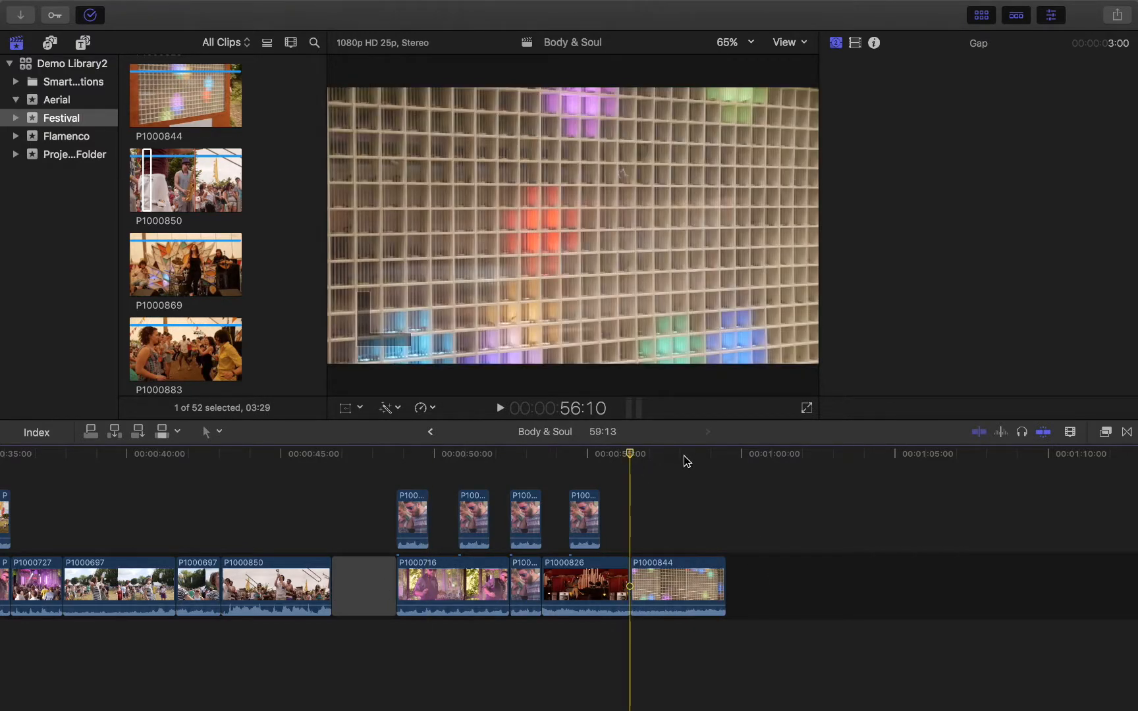
- Use the Position tool to lift P1000844 into a connected position at about 48 seconds, and undo the accidental trim of P1000850's start
{"action": "left_click", "coordinate": [684, 456]}
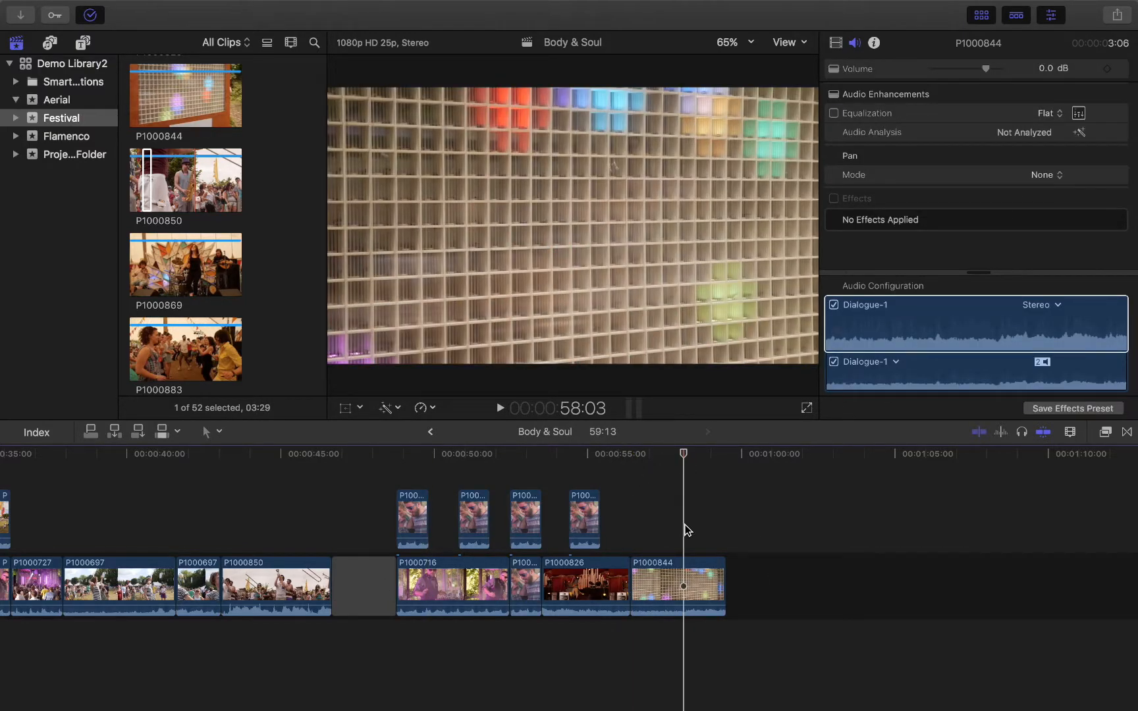
{"action": "left_click", "coordinate": [675, 593]}
{"action": "left_click", "coordinate": [211, 435]}
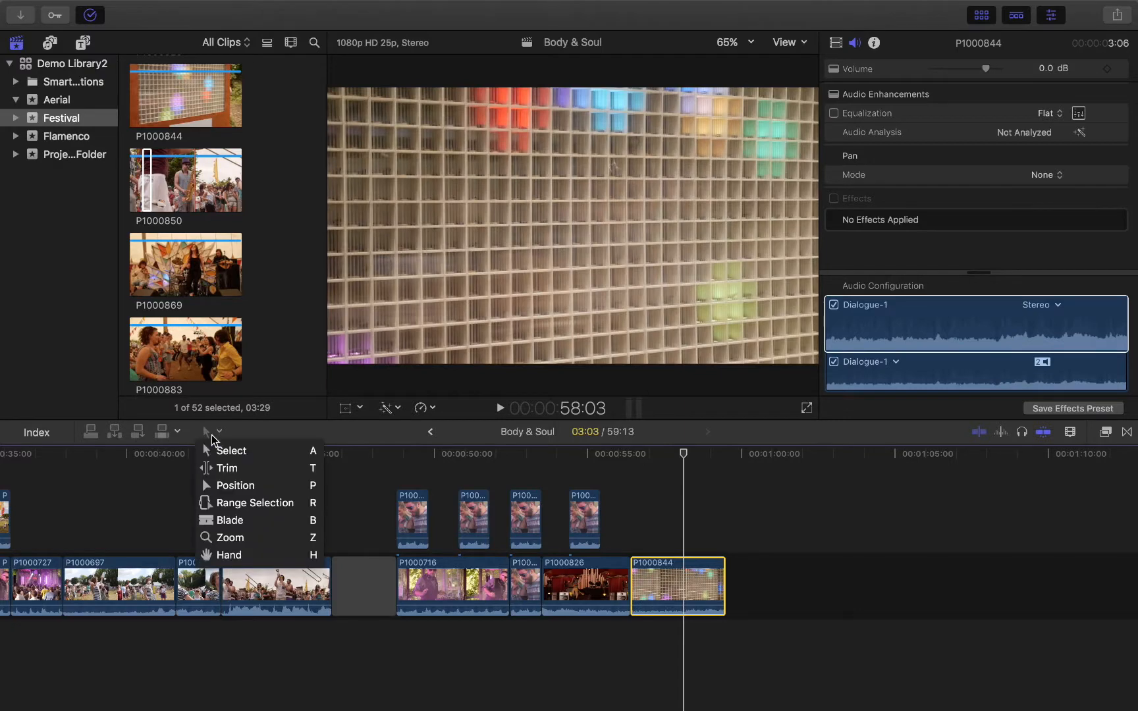
{"action": "left_click", "coordinate": [365, 487]}
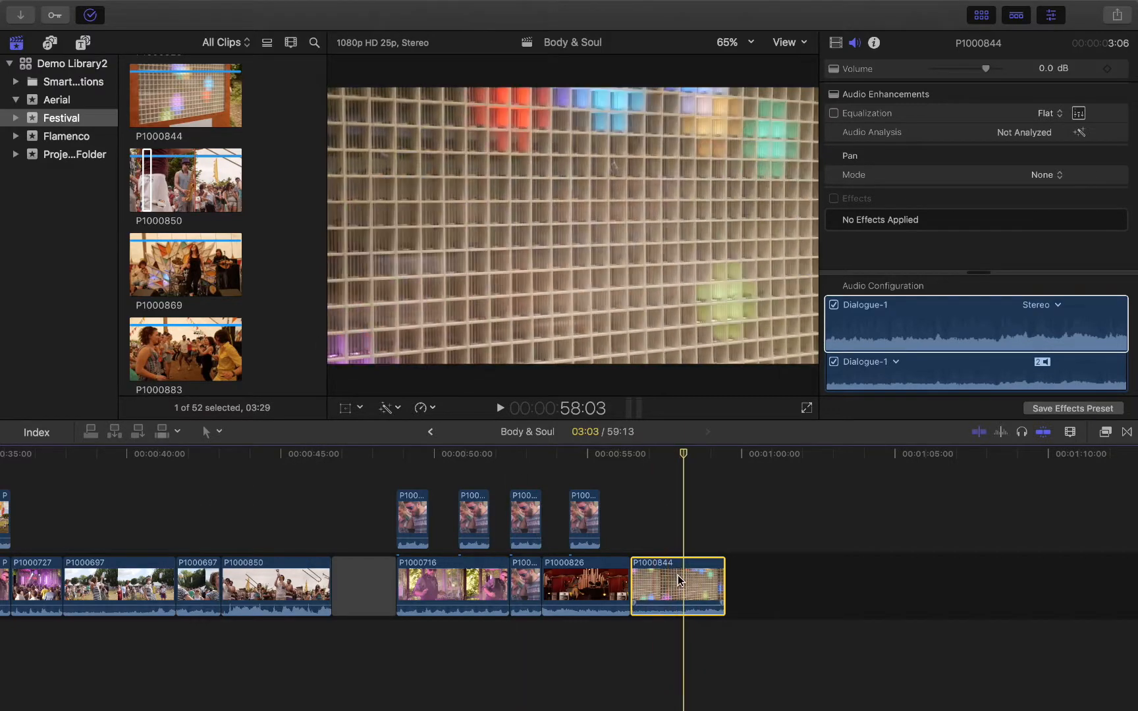
{"action": "left_click_drag", "start_coordinate": [677, 575], "coordinate": [230, 597]}
{"action": "key", "text": "super+z"}
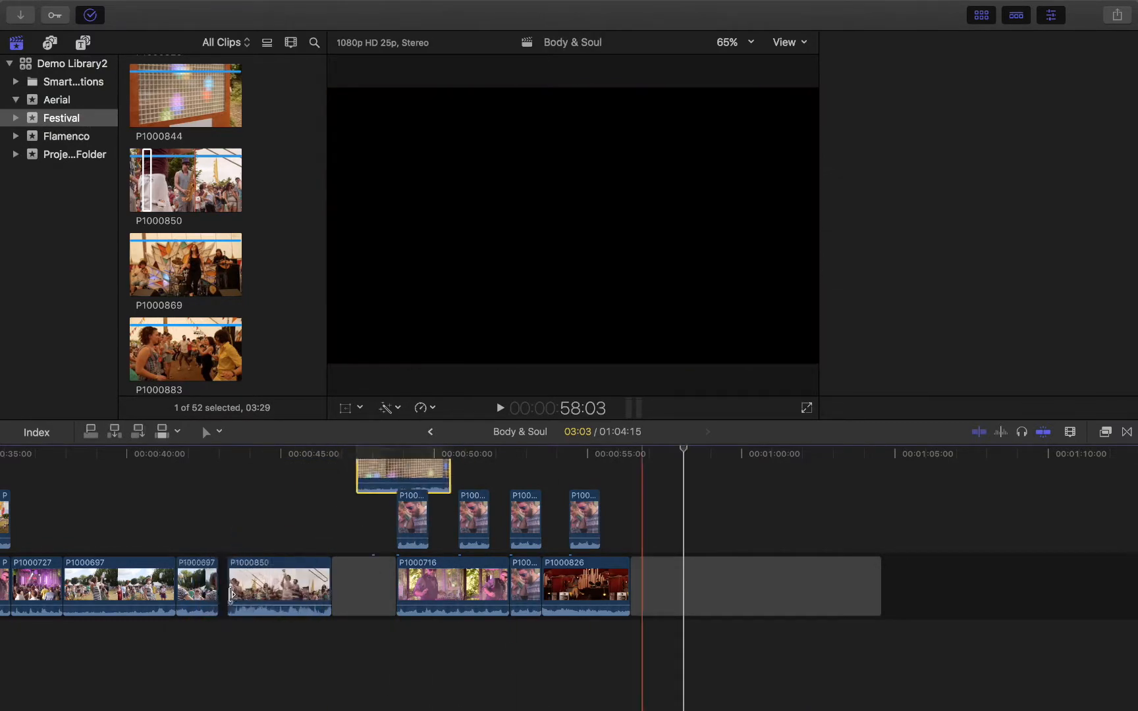
- Activate the Range Selection tool and mark a 2:16 range in the middle of P1000464 near the project's start
{"action": "left_click", "coordinate": [209, 432]}
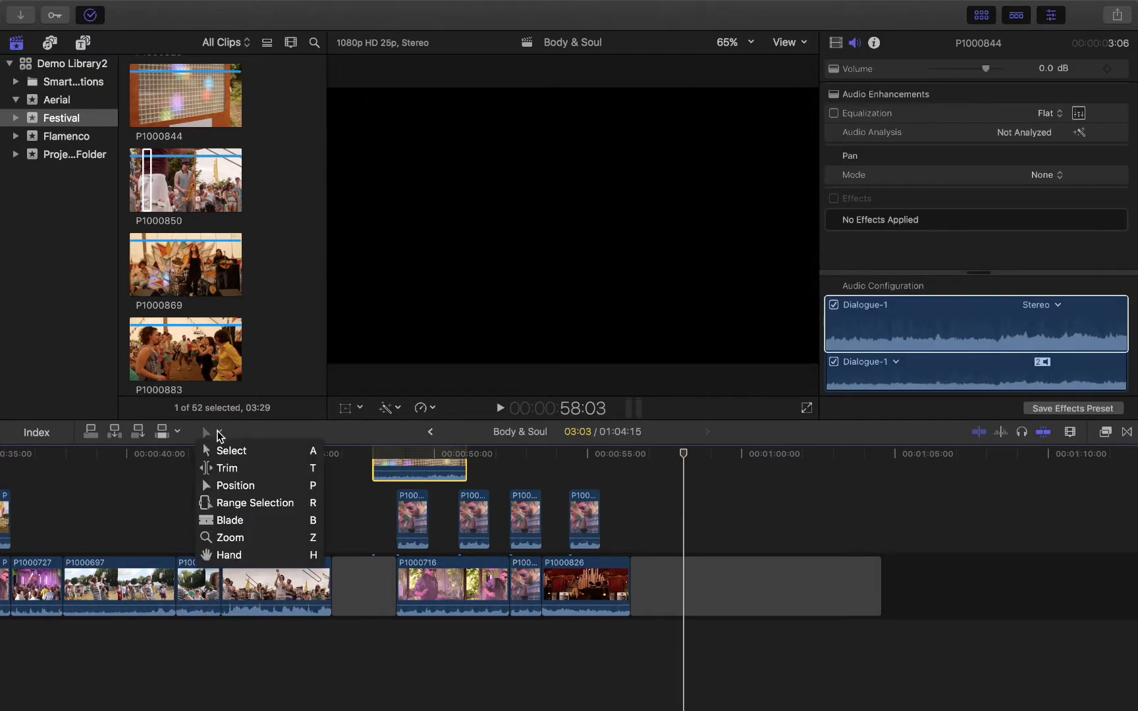
{"action": "left_click", "coordinate": [247, 497]}
{"action": "scroll", "coordinate": [218, 501], "scroll_direction": "left", "scroll_amount": 5}
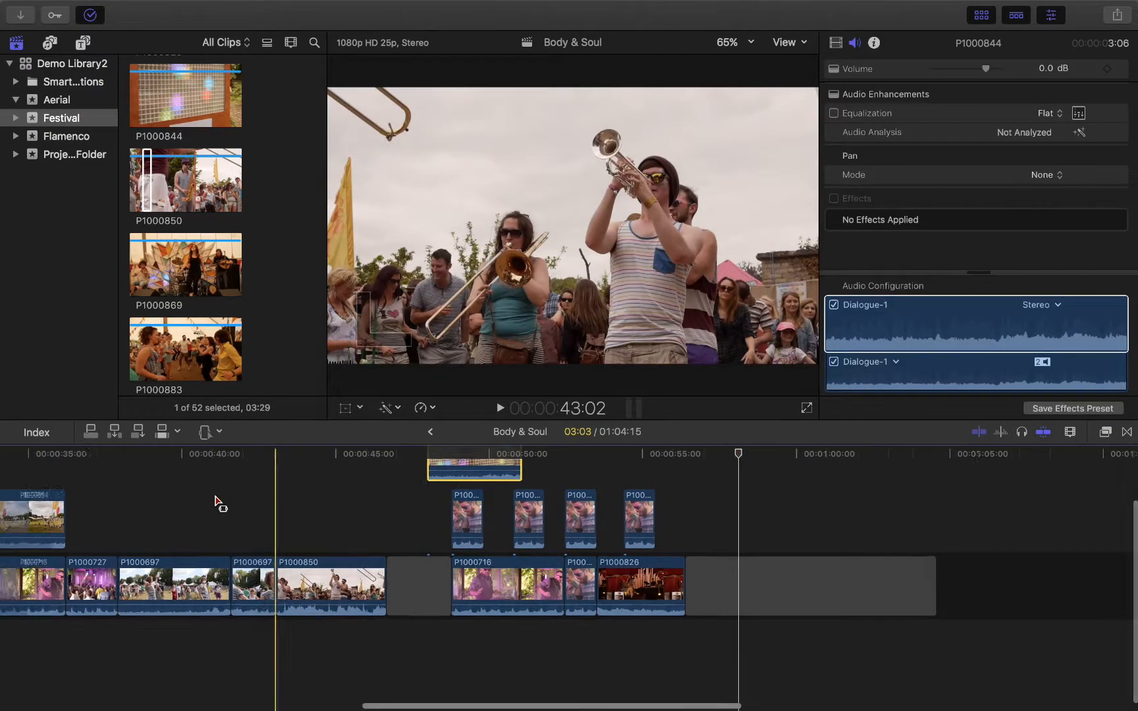
{"action": "scroll", "coordinate": [217, 500], "scroll_direction": "left", "scroll_amount": 10}
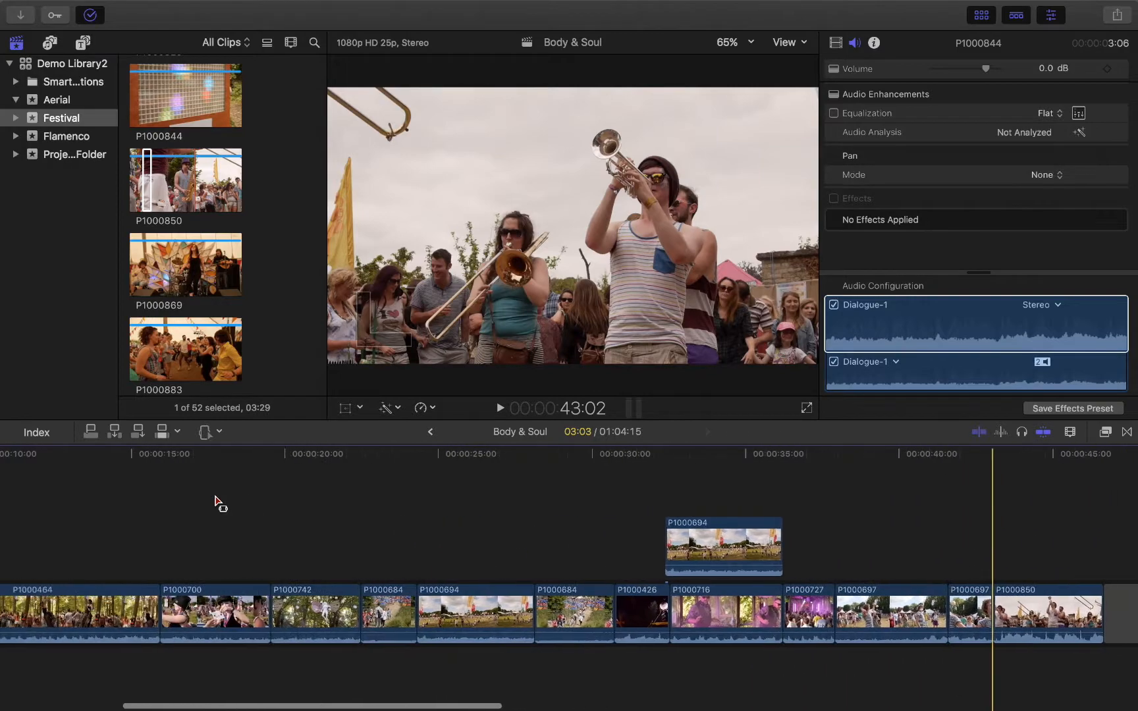
{"action": "scroll", "coordinate": [129, 552], "scroll_direction": "left", "scroll_amount": 6}
{"action": "left_click_drag", "start_coordinate": [382, 615], "coordinate": [469, 616]}
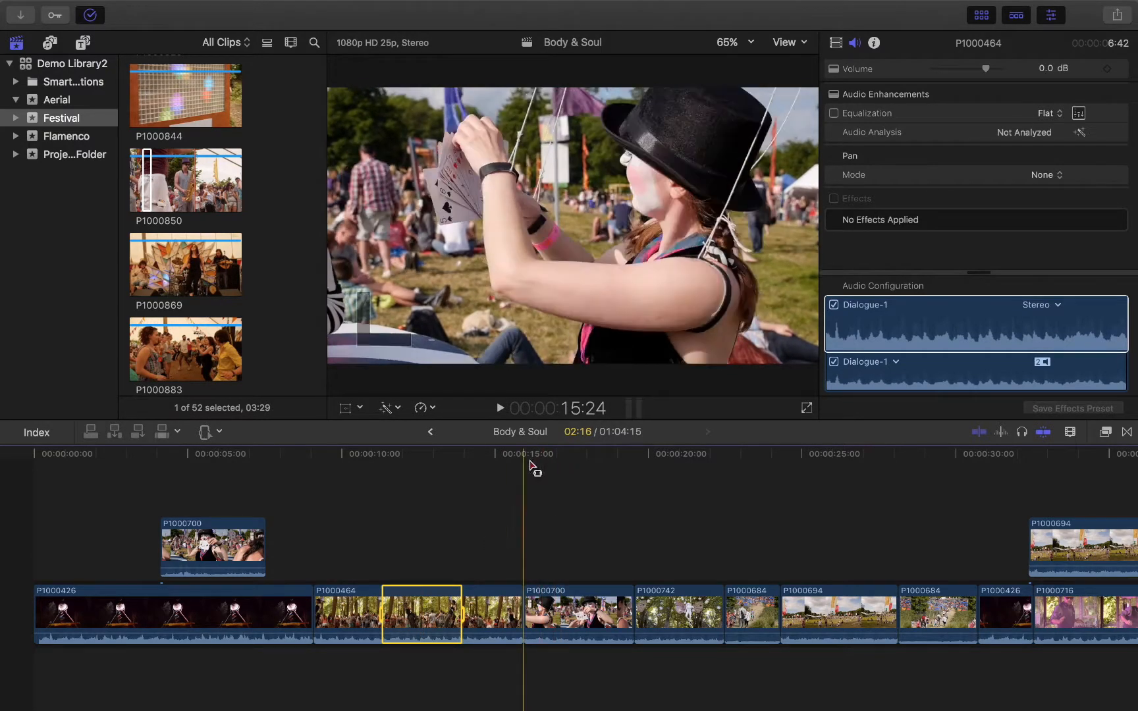
- Insert a copy of the marked P1000464 range at 15:24, before P1000700, and undo the paste
{"action": "key", "text": "super+v"}
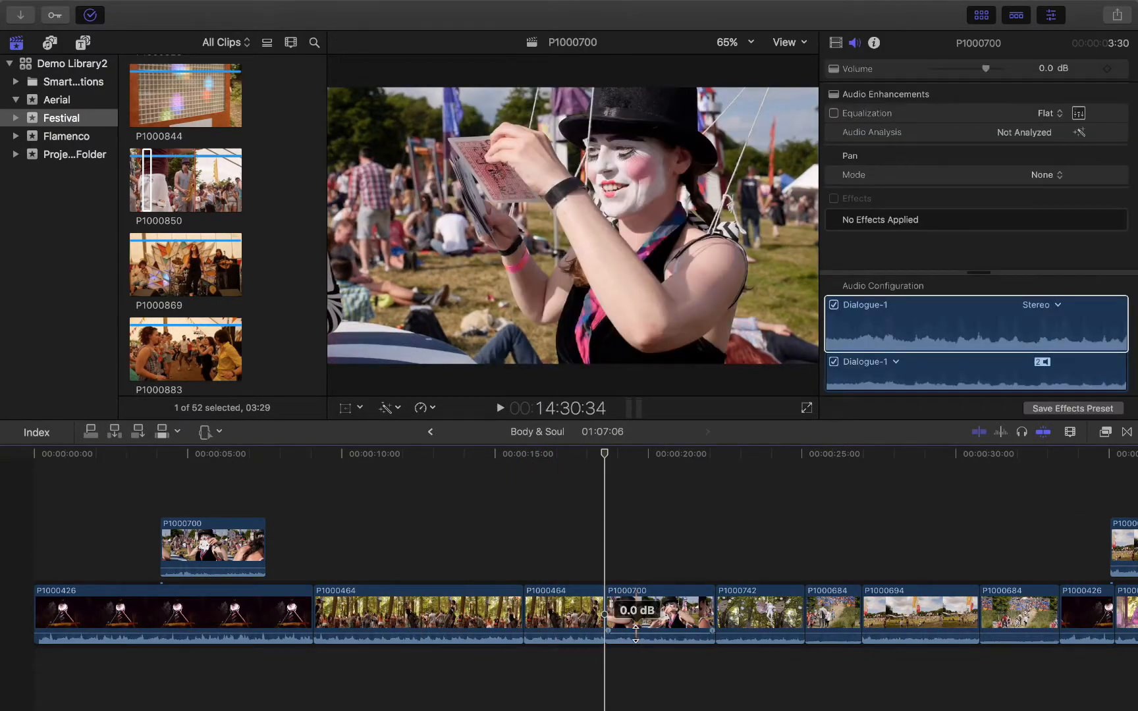
{"action": "key", "text": "super+z"}
- Paste the copied range as a connected clip above P1000464 at 11:08
{"action": "left_click_drag", "start_coordinate": [523, 456], "coordinate": [389, 477]}
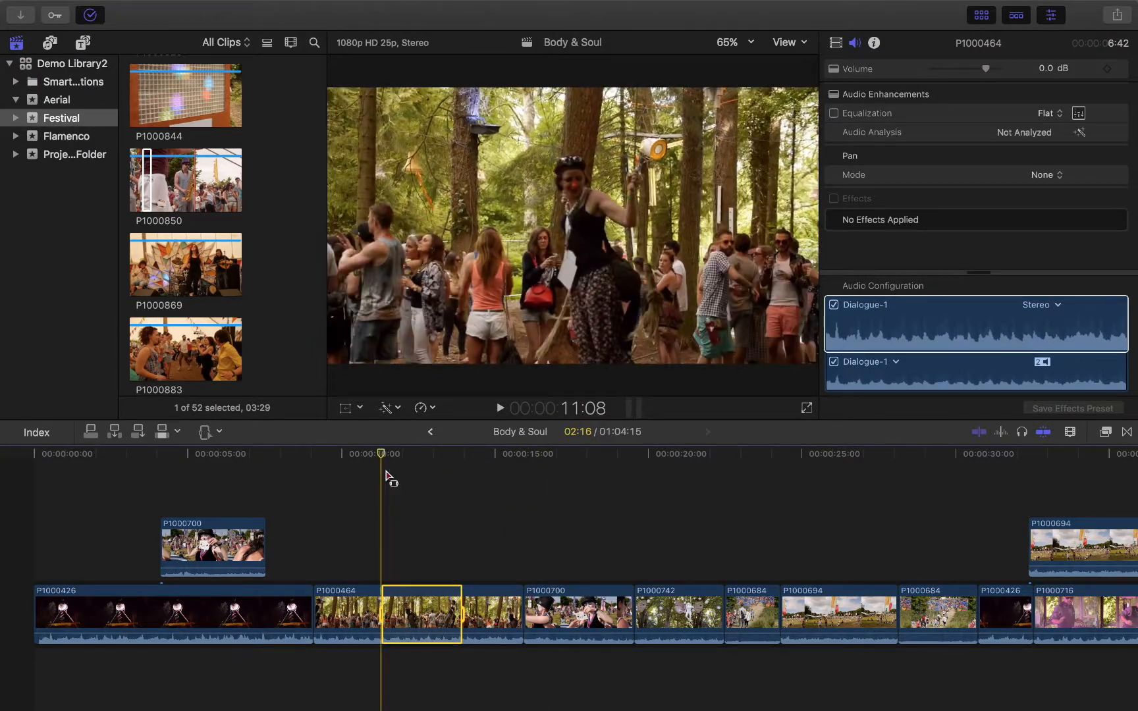
{"action": "key", "text": "alt+v"}
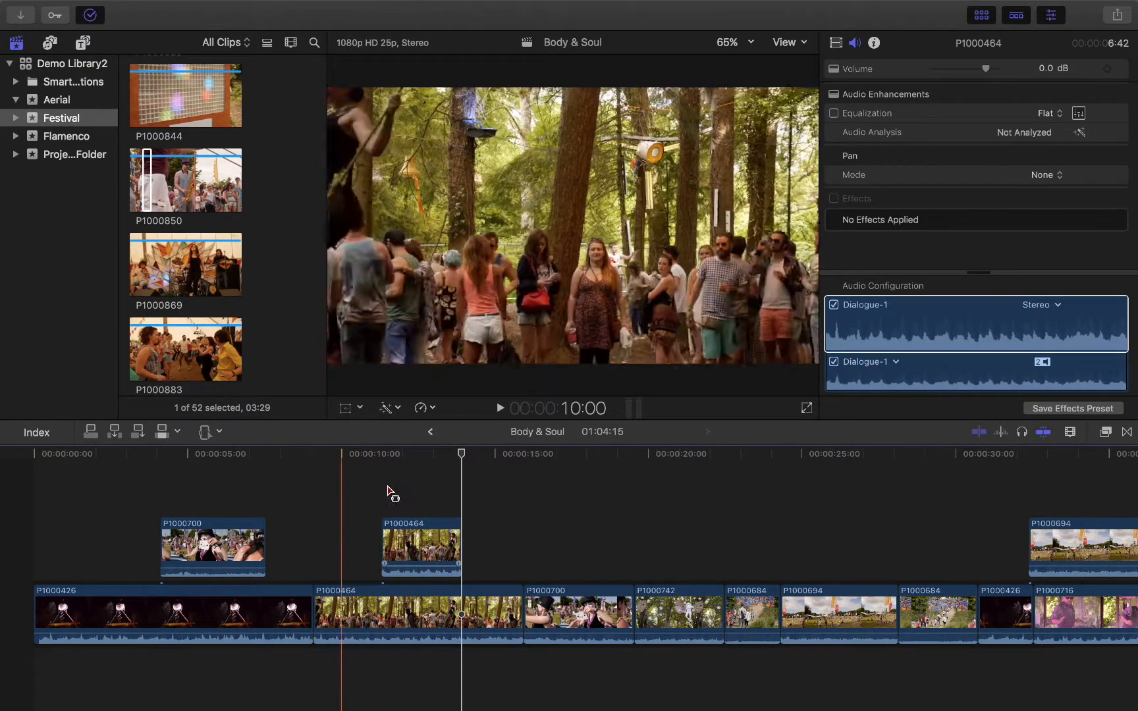
- Mark a 2:06 range in the P1000694 clip of the main storyline and place the playhead inside it
{"action": "scroll", "coordinate": [583, 592], "scroll_direction": "right", "scroll_amount": 5}
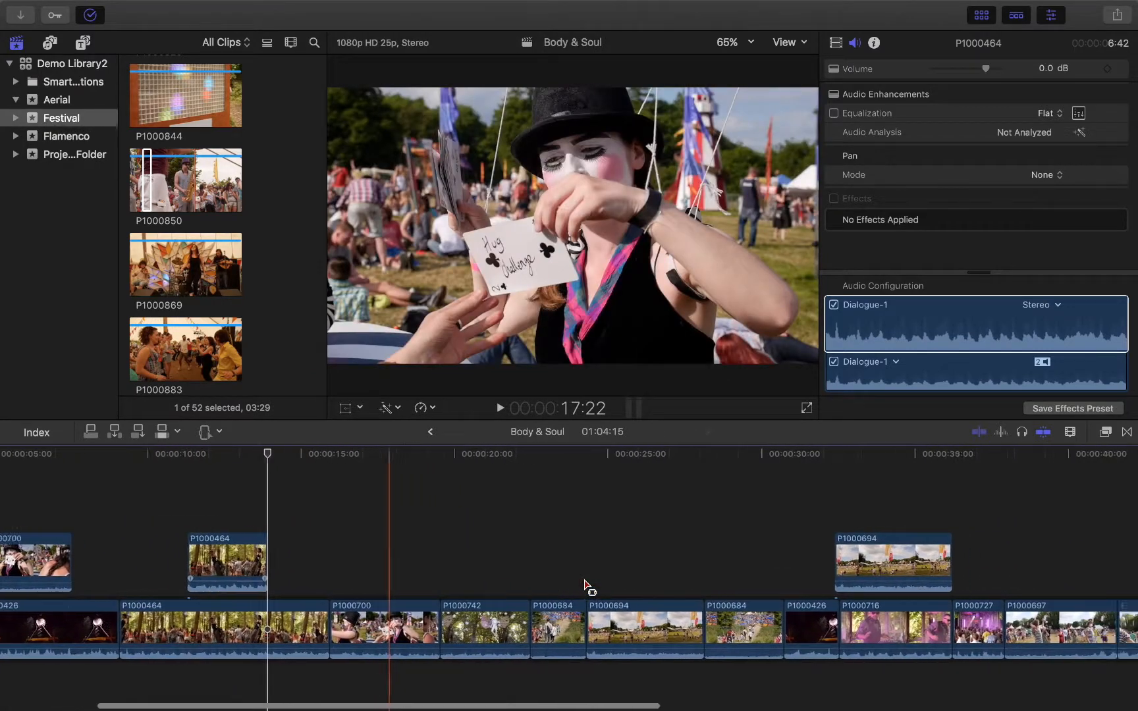
{"action": "key", "text": "r"}
{"action": "left_click_drag", "start_coordinate": [554, 623], "coordinate": [621, 625]}
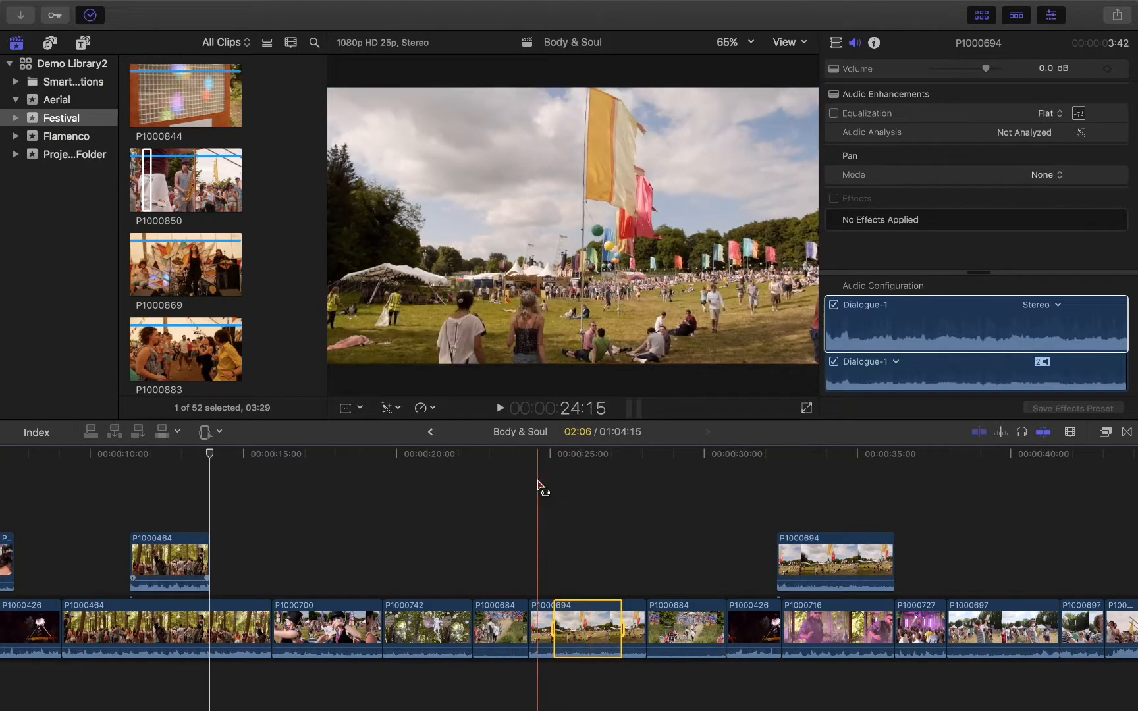
{"action": "left_click", "coordinate": [585, 517]}
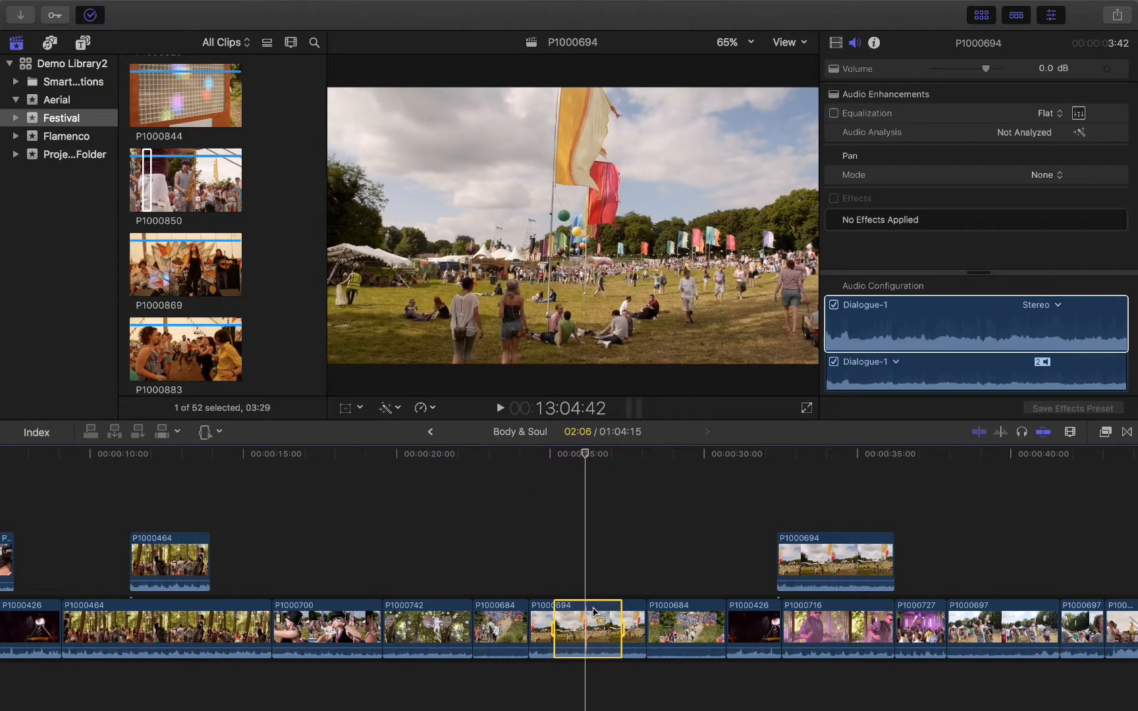
{"action": "left_click", "coordinate": [428, 408]}
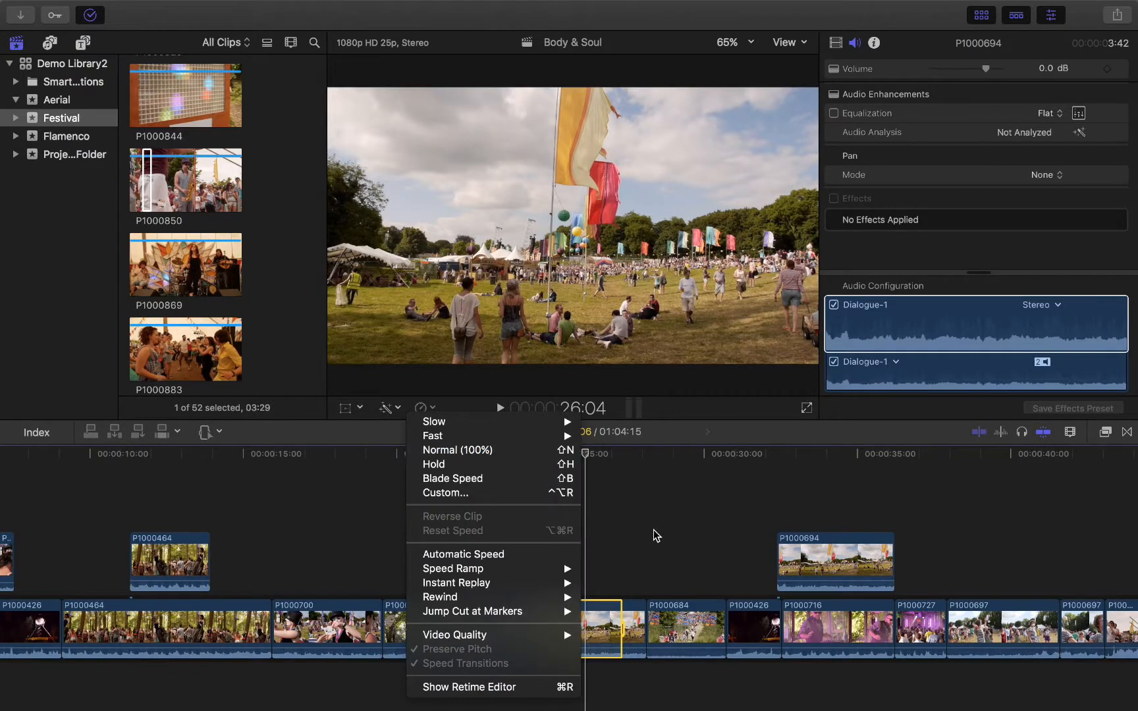
{"action": "left_click", "coordinate": [648, 552]}
{"action": "left_click", "coordinate": [637, 552]}
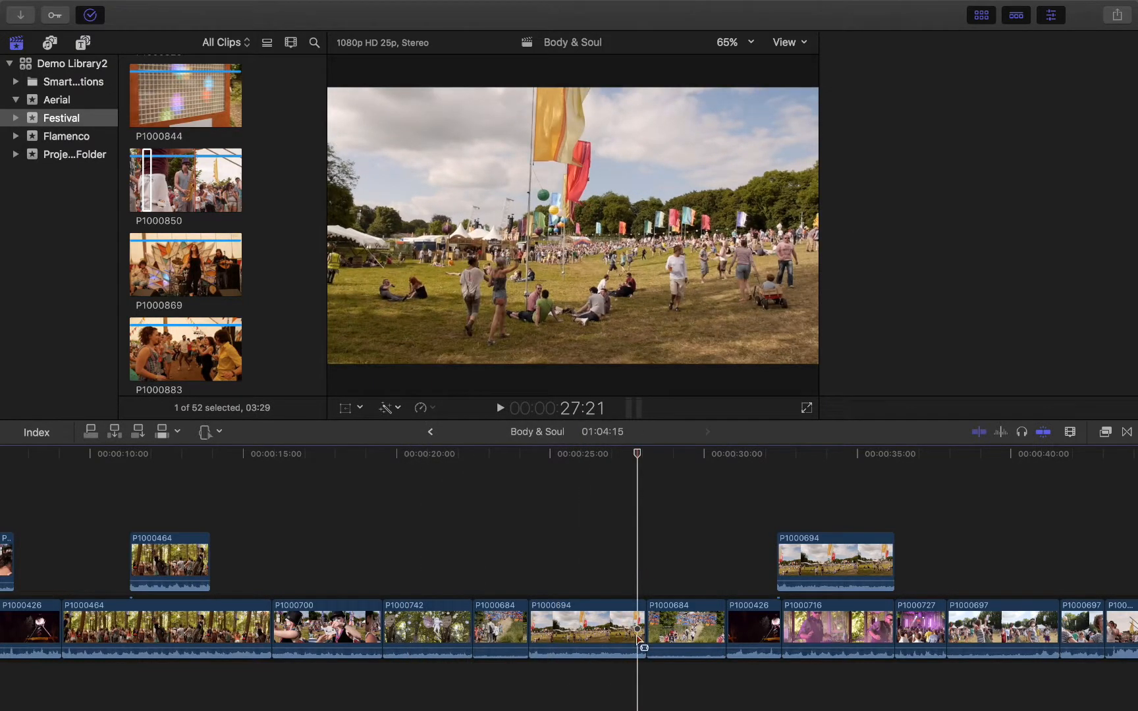
- Mark a 1:04 range in the main storyline's P1000694 clip and slow that range to 10% speed
{"action": "left_click_drag", "start_coordinate": [569, 629], "coordinate": [604, 629]}
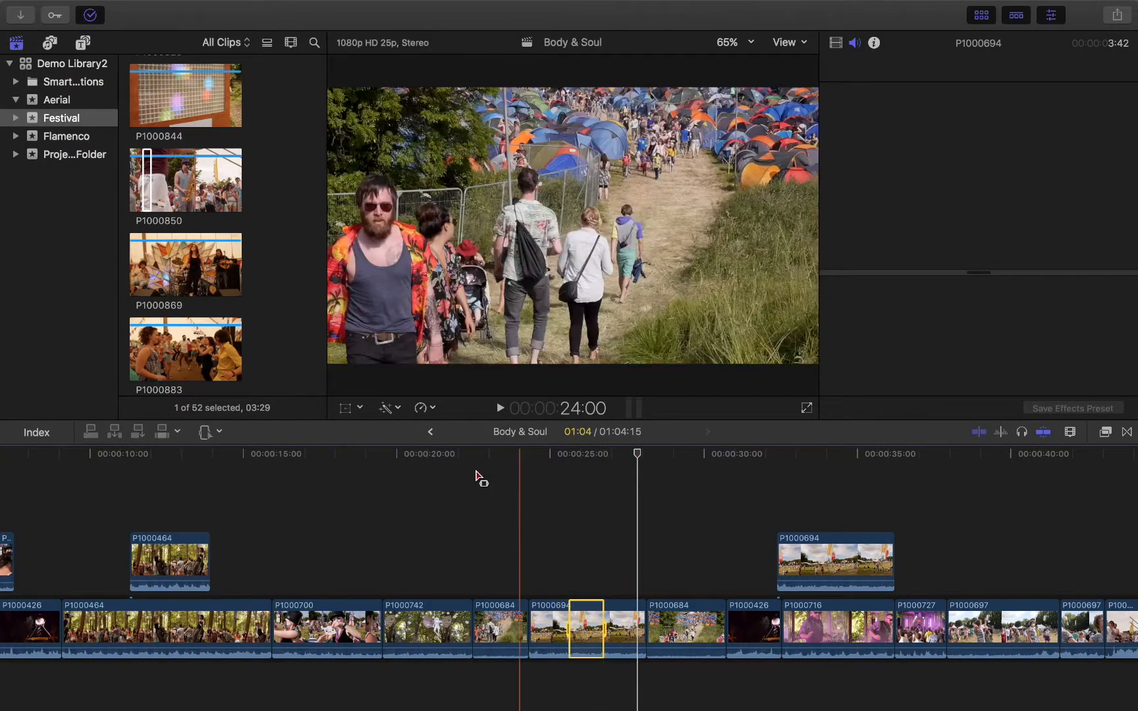
{"action": "left_click", "coordinate": [428, 408]}
{"action": "mouse_move", "coordinate": [440, 426]}
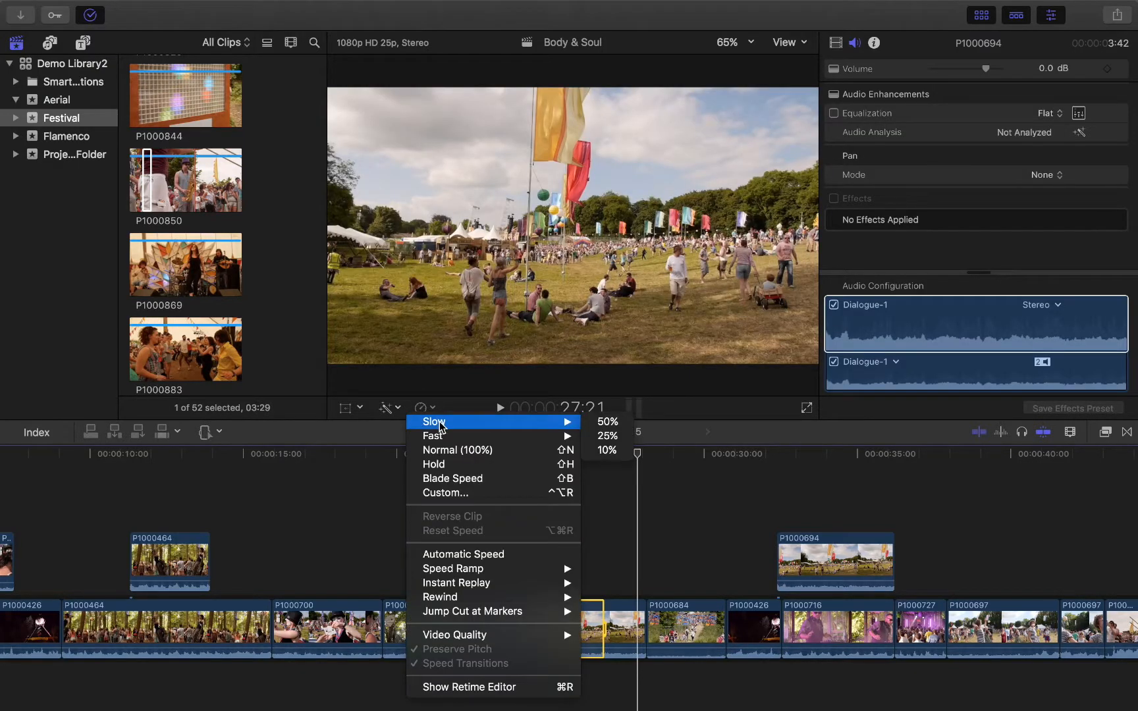
{"action": "left_click", "coordinate": [607, 450]}
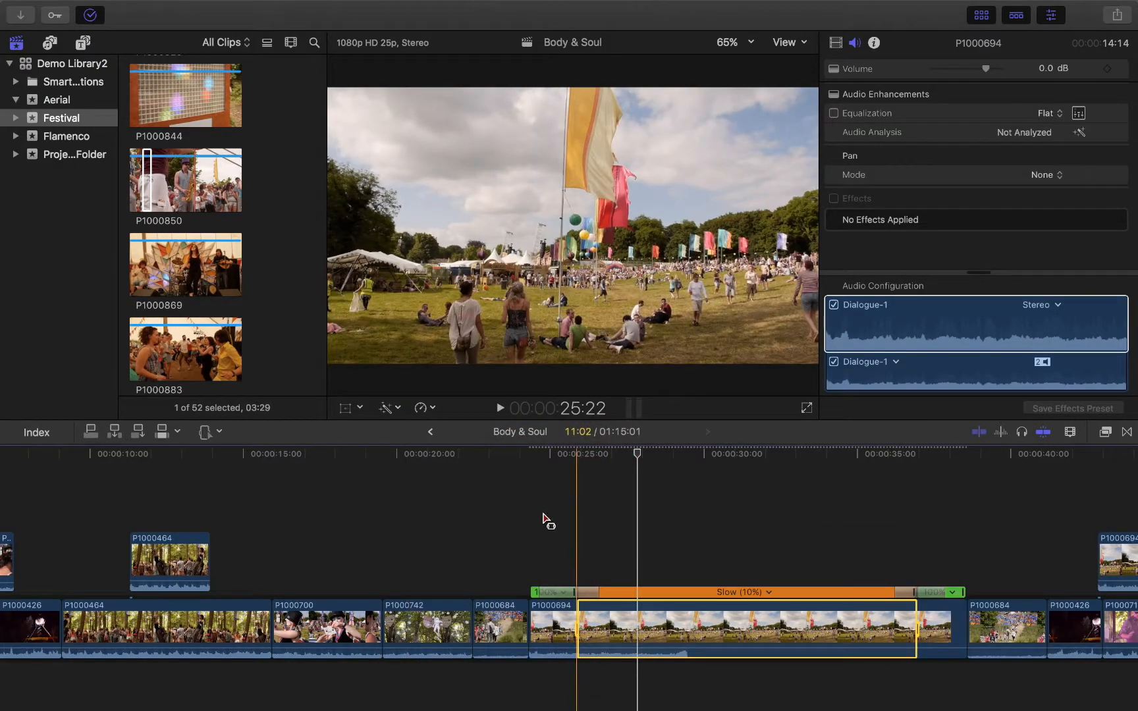
- Play back the slowed section of P1000694, stop playback and undo the 10% retime
{"action": "left_click", "coordinate": [884, 454]}
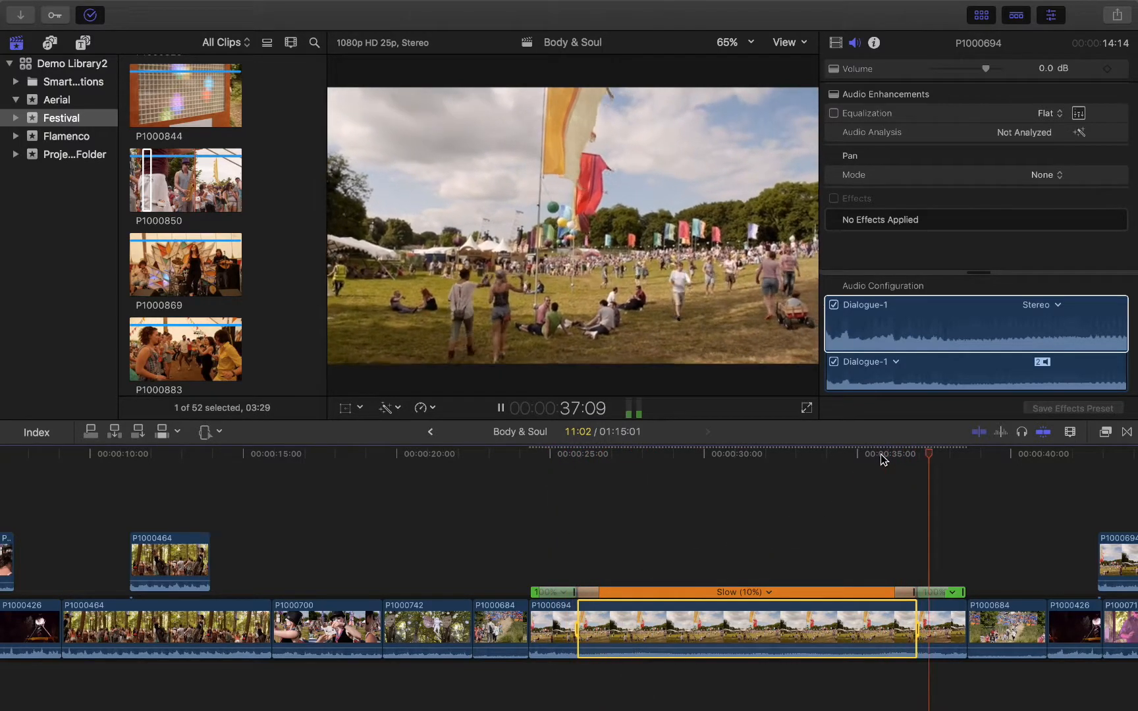
{"action": "key", "text": "space"}
{"action": "key", "text": "super+z"}
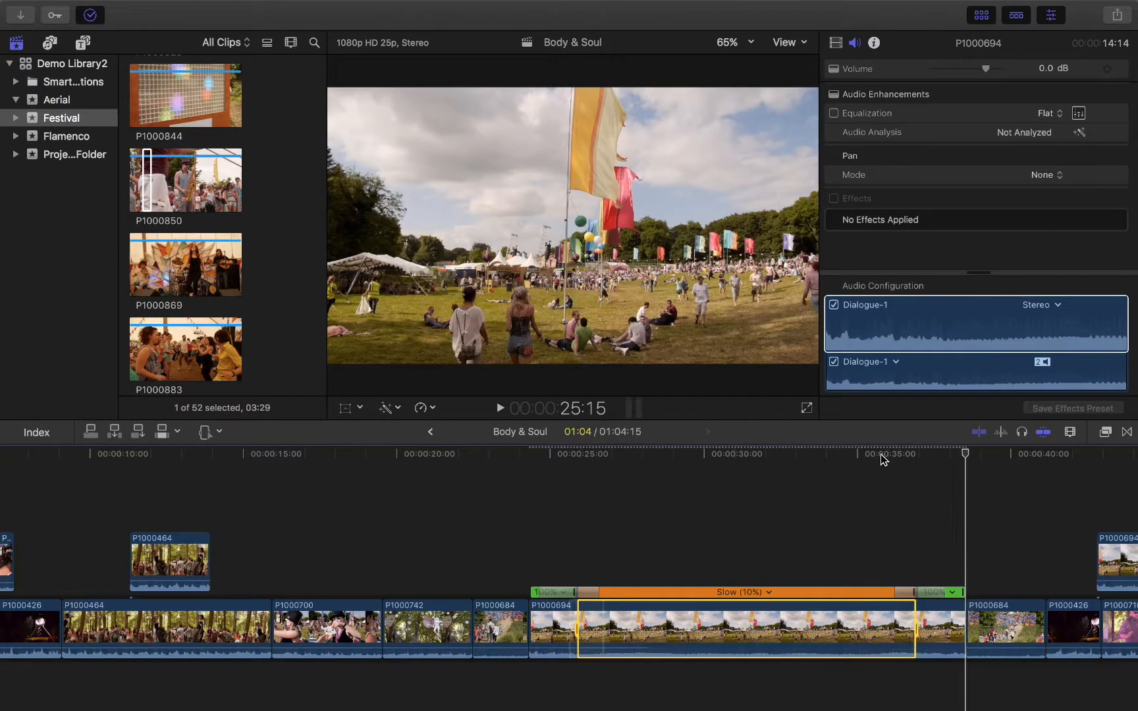
{"action": "left_click", "coordinate": [642, 525]}
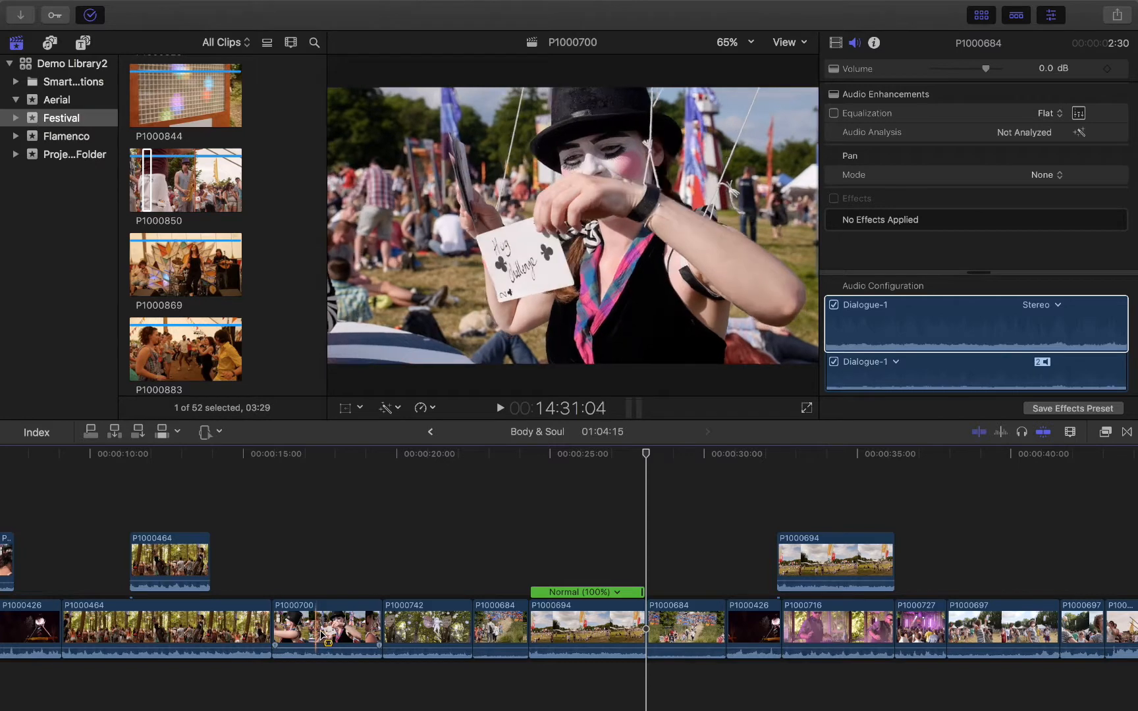
- Cut the P1000700 and P1000742 clips of the main storyline in two near their middles with the Blade tool
{"action": "left_click", "coordinate": [219, 432]}
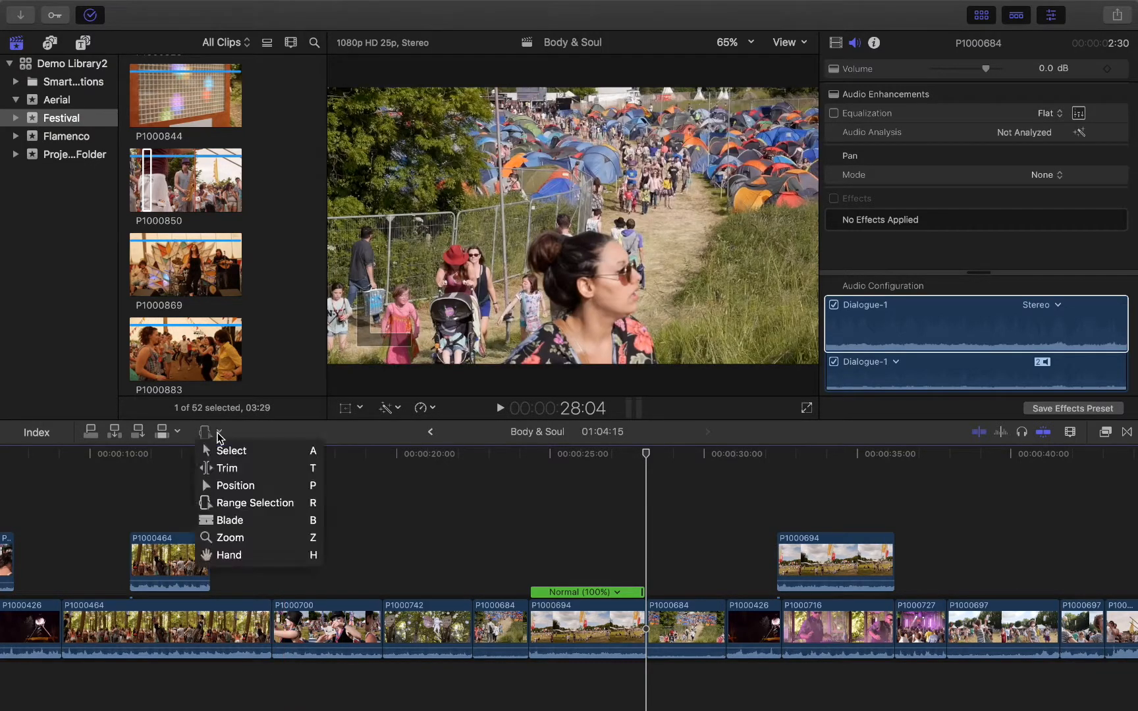
{"action": "left_click", "coordinate": [254, 529]}
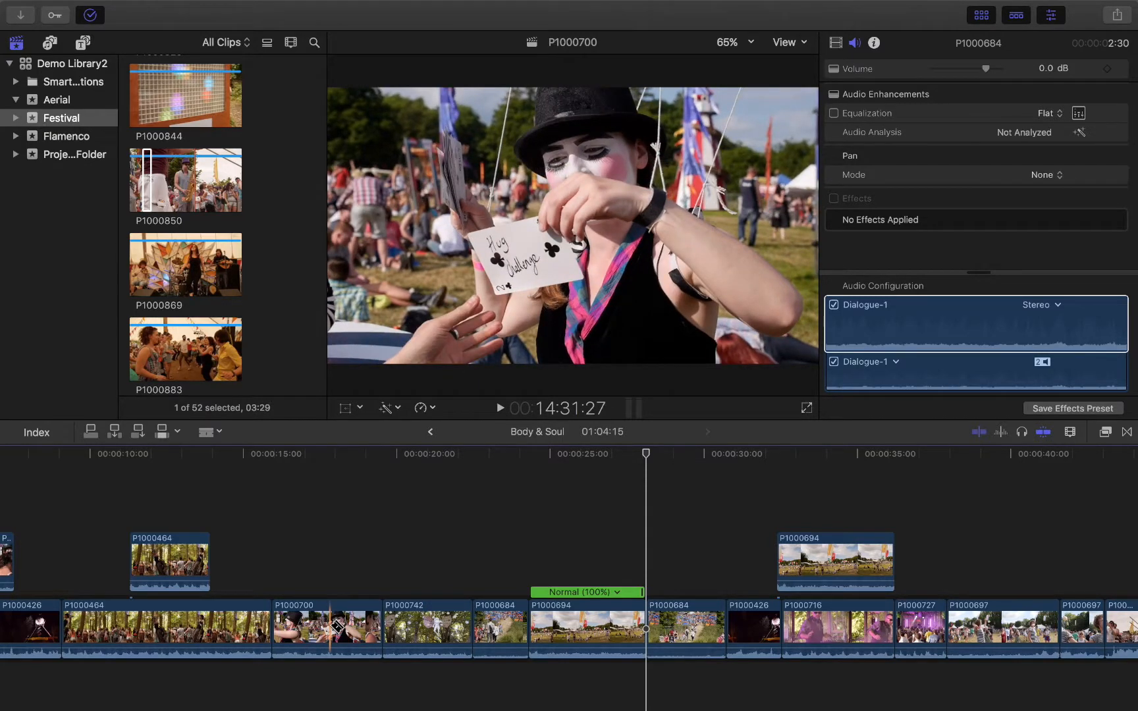
{"action": "left_click", "coordinate": [330, 625]}
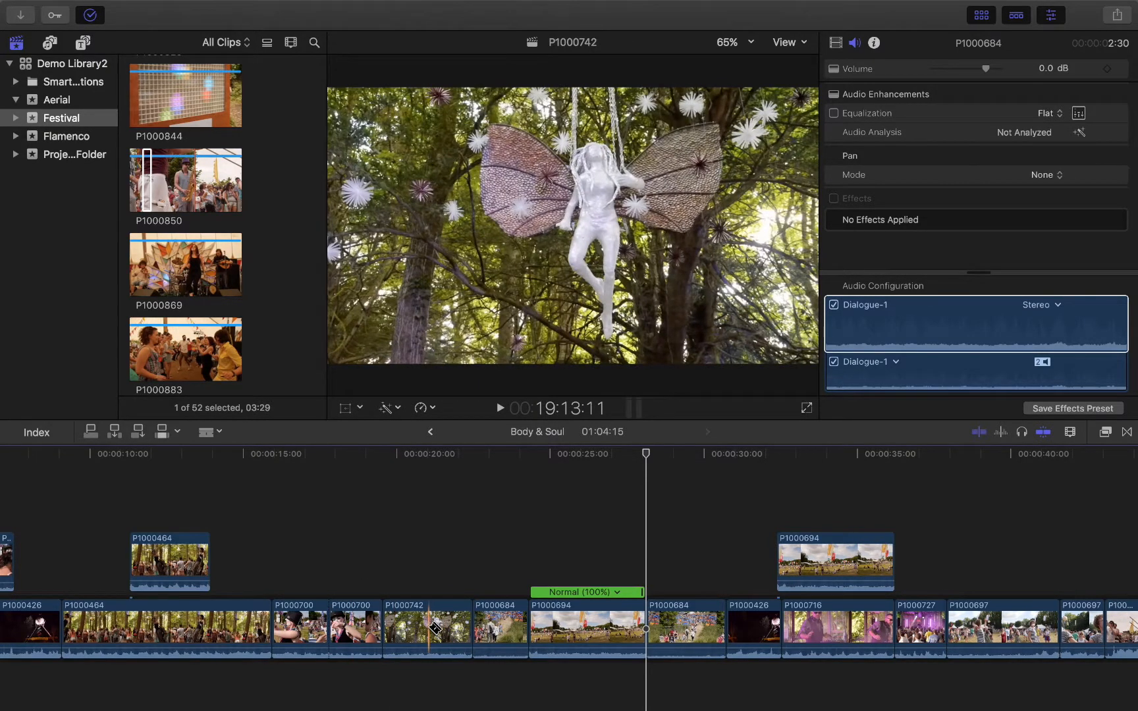
{"action": "left_click", "coordinate": [428, 627]}
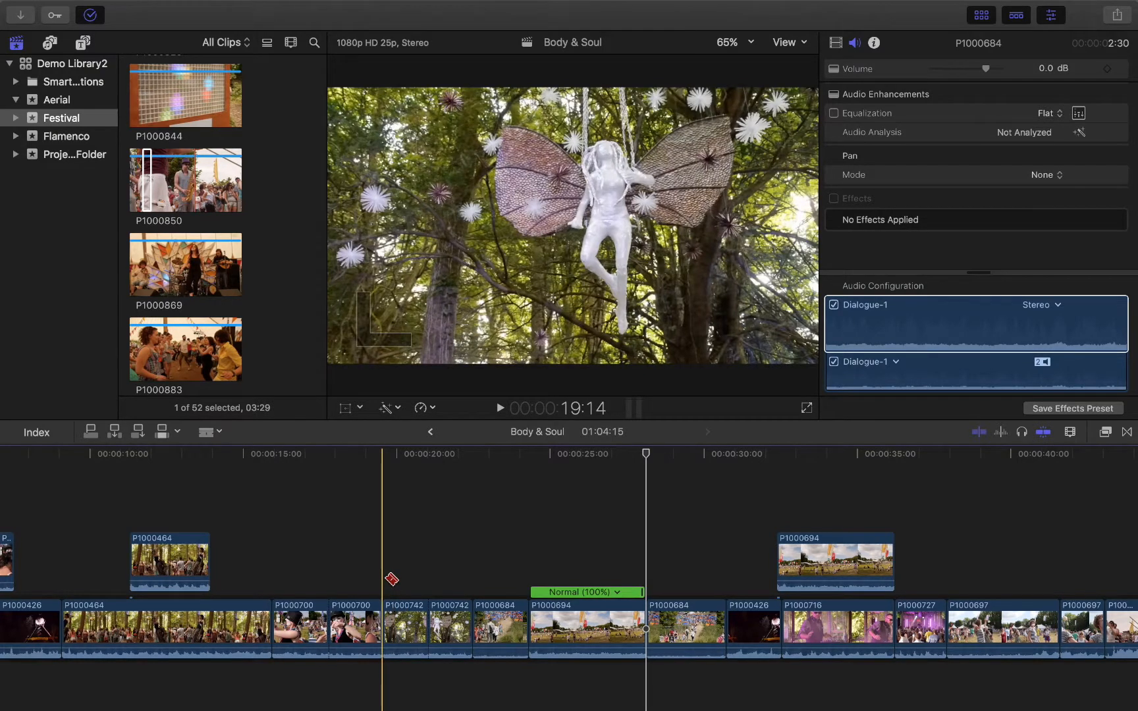
- Use the Select tool to swap the two P1000700 pieces and move the first P1000742 piece after P1000684
{"action": "key", "text": "a"}
{"action": "left_click_drag", "start_coordinate": [347, 629], "coordinate": [270, 632]}
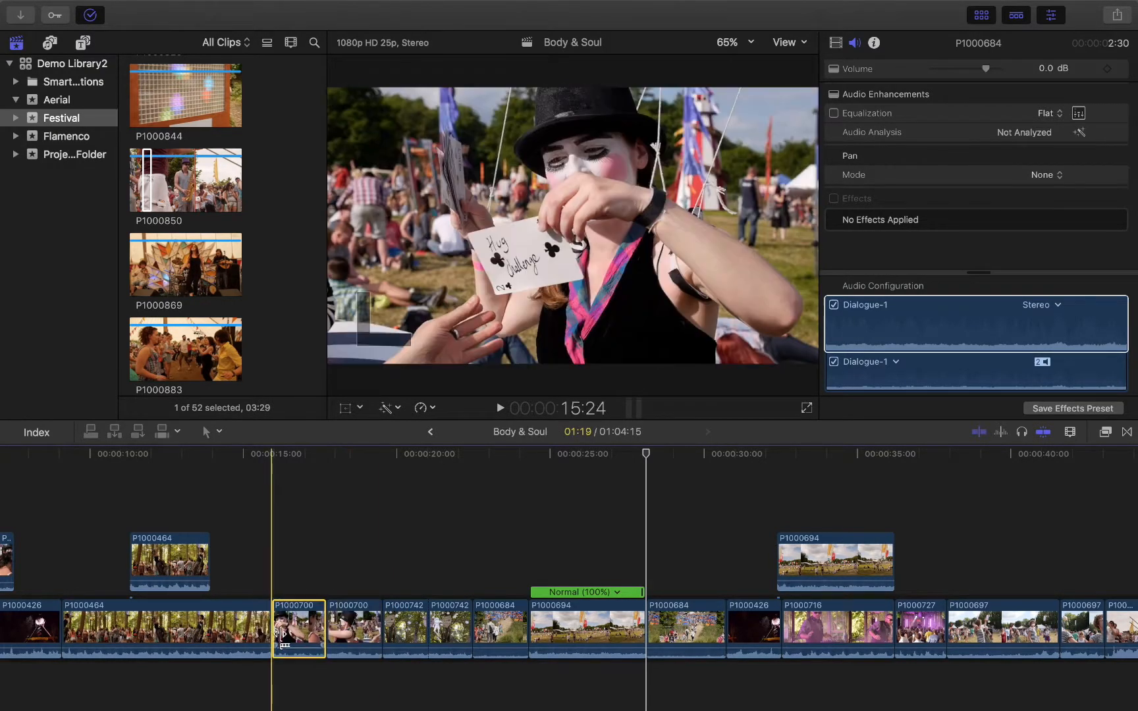
{"action": "left_click_drag", "start_coordinate": [403, 626], "coordinate": [504, 629]}
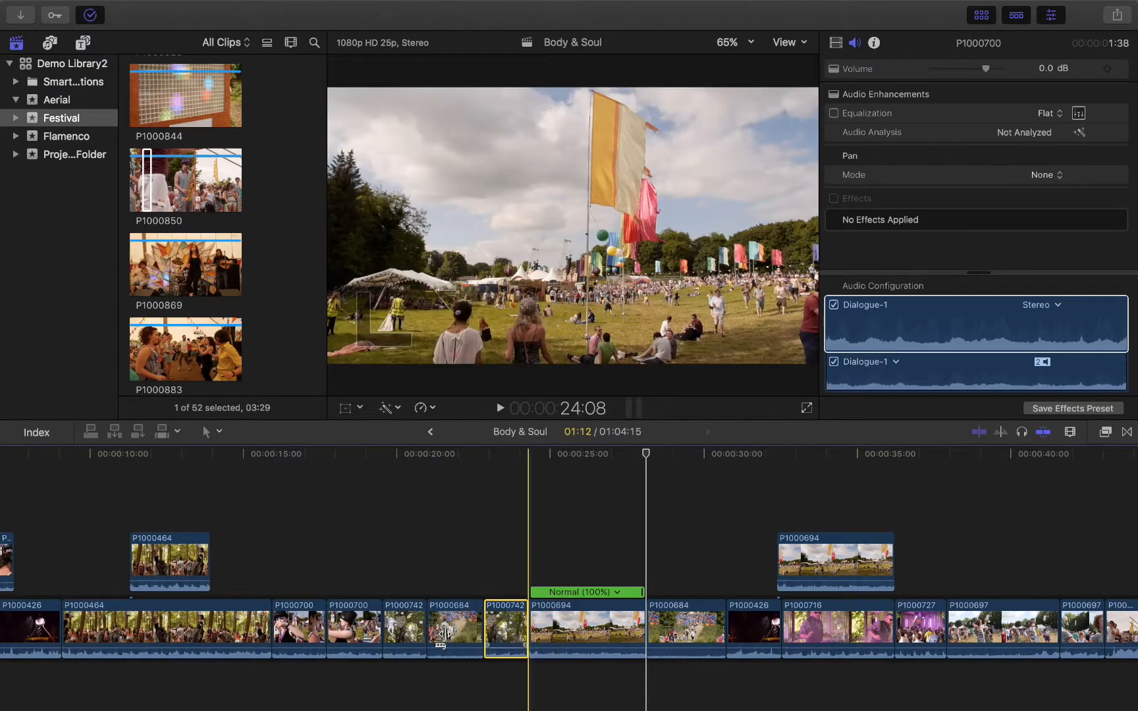
- Lift both P1000742 pieces out of the main storyline as connected clips, one above P1000700 and one above P1000684
{"action": "left_click", "coordinate": [409, 632]}
{"action": "left_click_drag", "start_coordinate": [408, 632], "coordinate": [321, 565]}
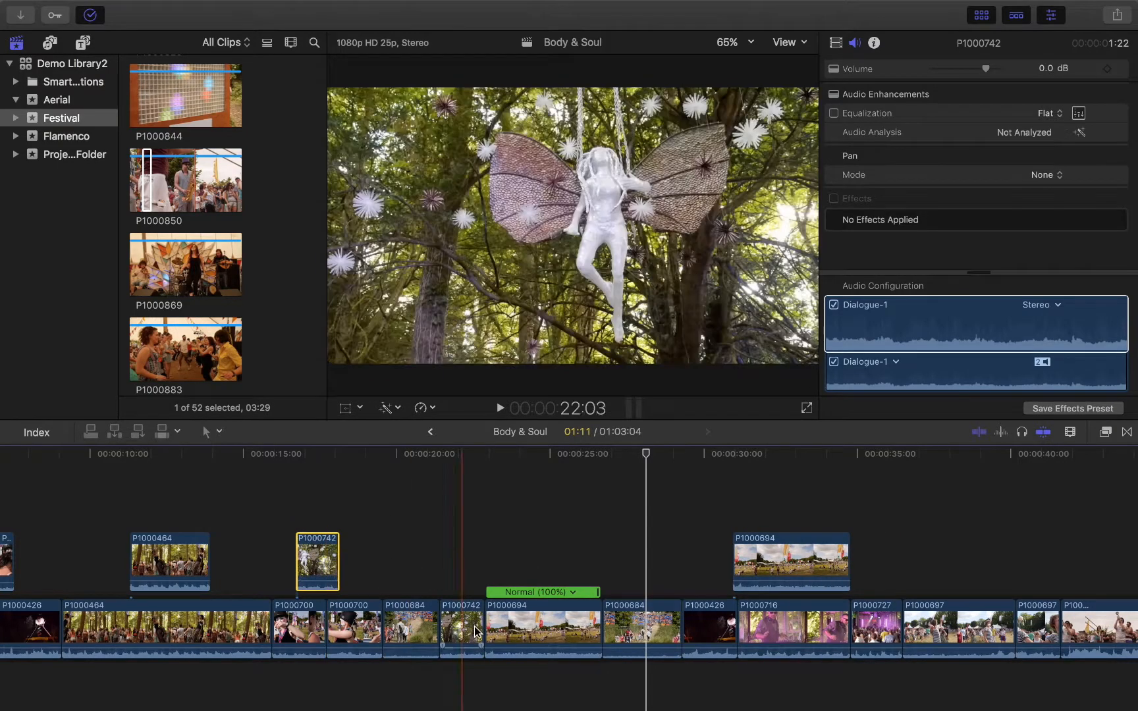
{"action": "left_click_drag", "start_coordinate": [447, 627], "coordinate": [408, 563]}
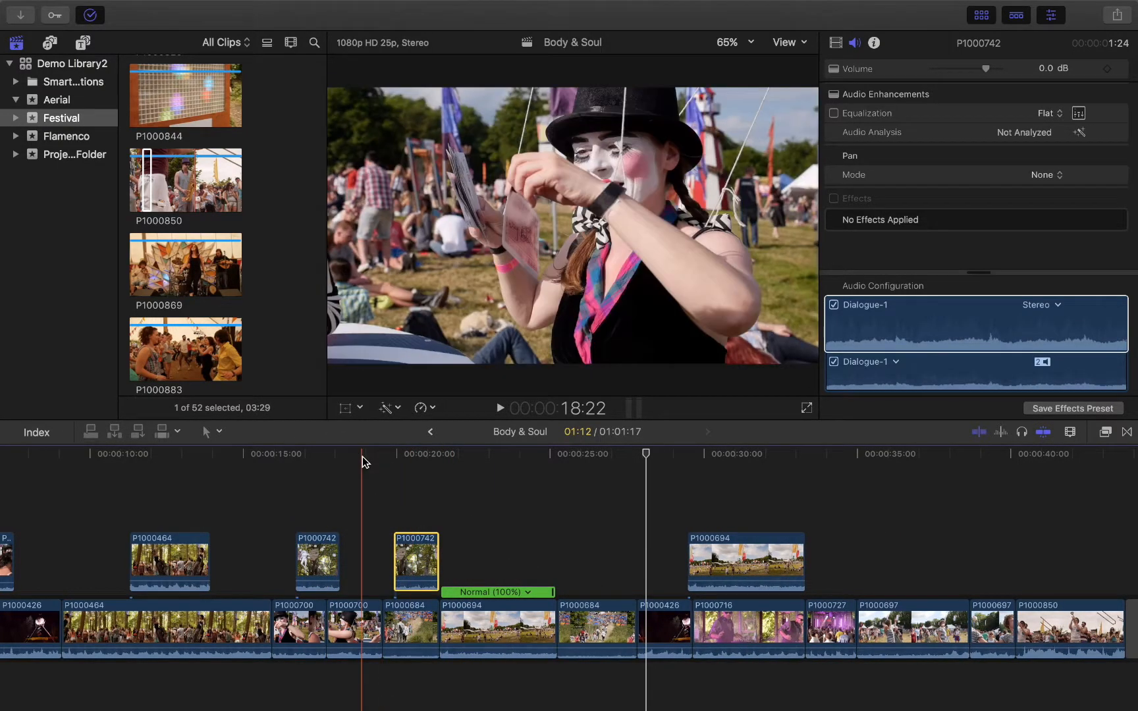
{"action": "left_click_drag", "start_coordinate": [359, 452], "coordinate": [358, 454]}
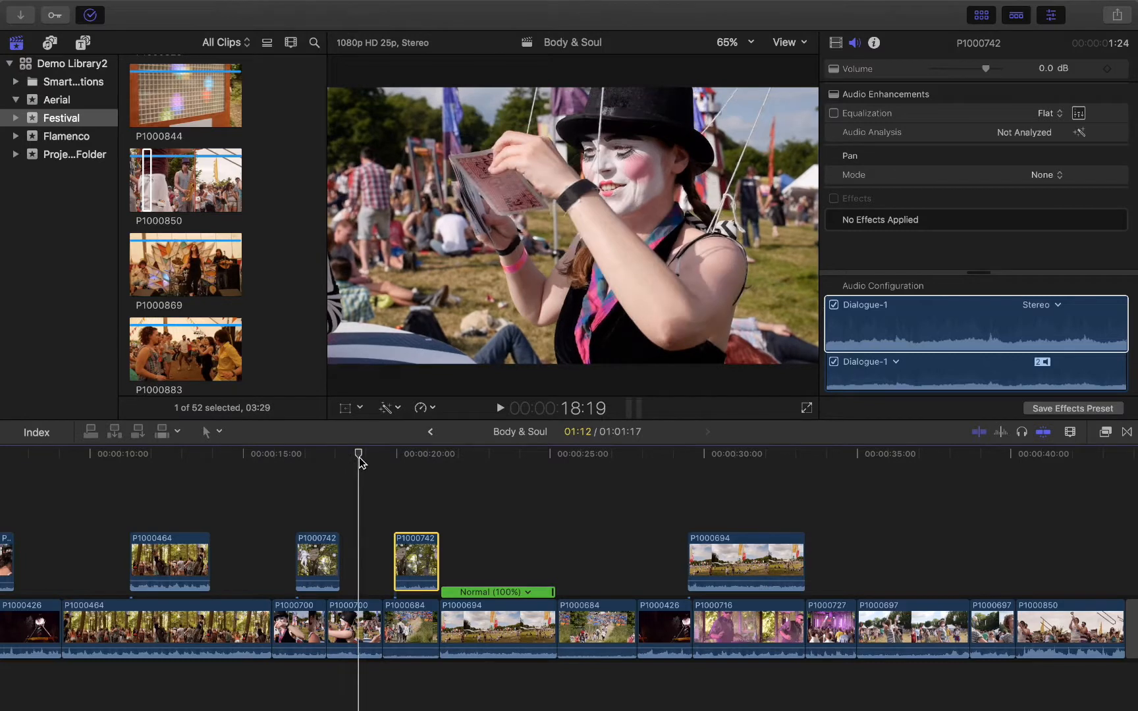
- Delete both connected P1000742 pieces from above the main storyline
{"action": "left_click", "coordinate": [315, 554]}
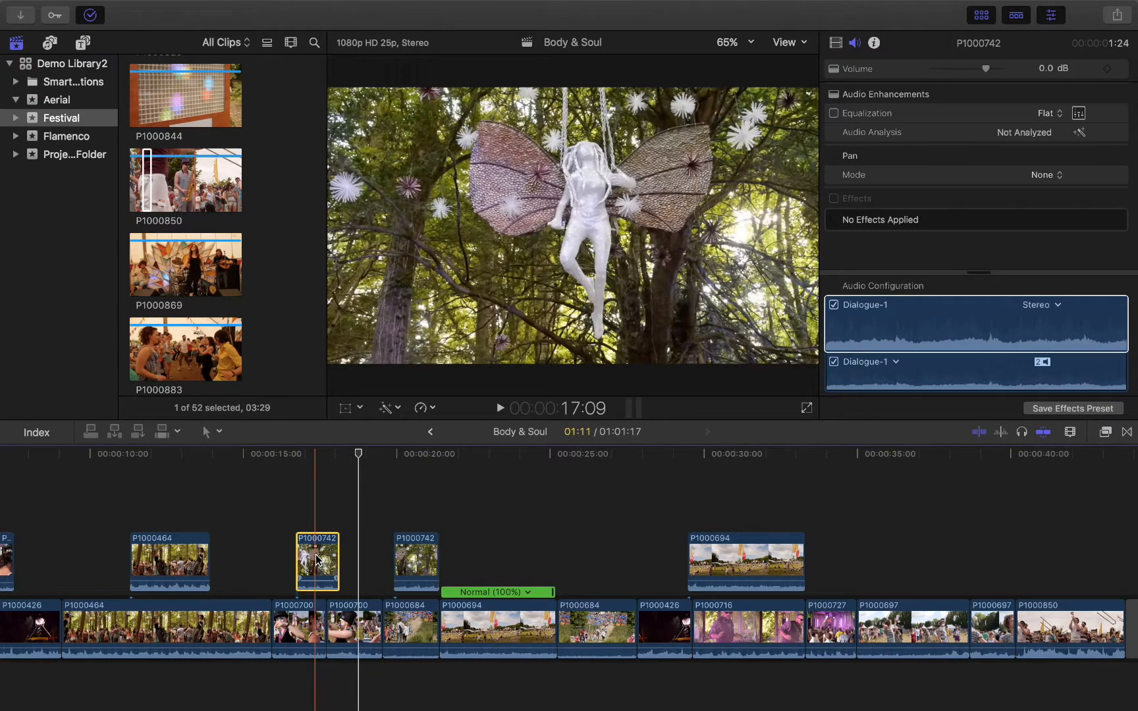
{"action": "key", "text": "Delete"}
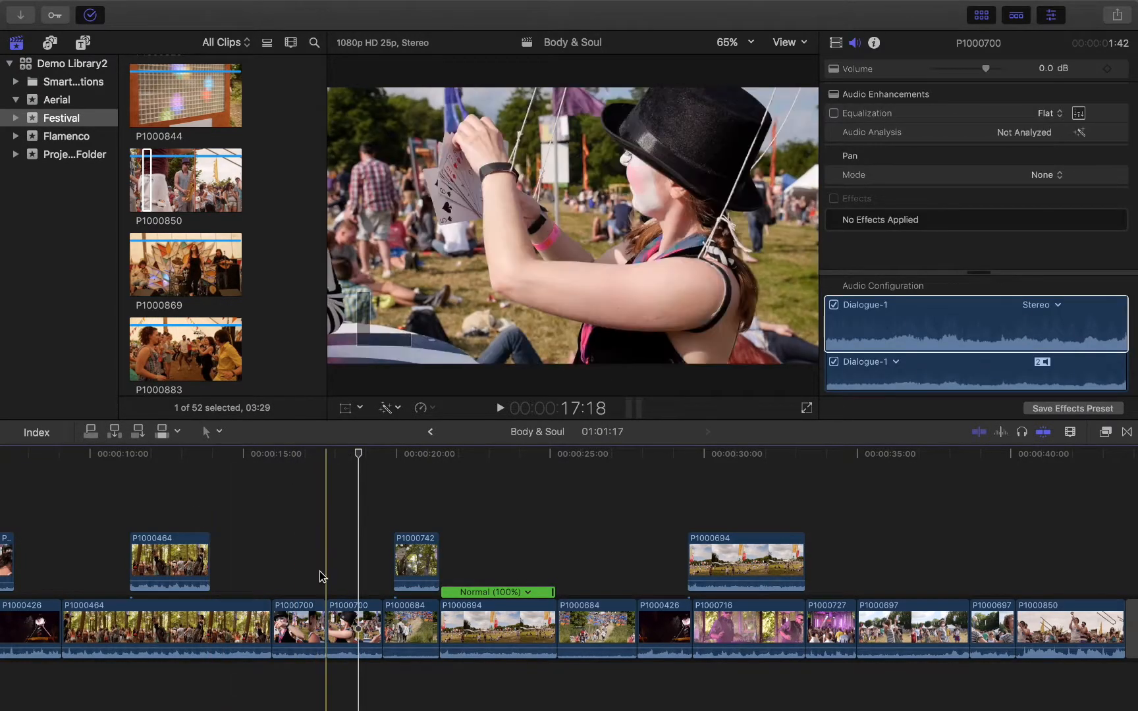
{"action": "left_click", "coordinate": [306, 632]}
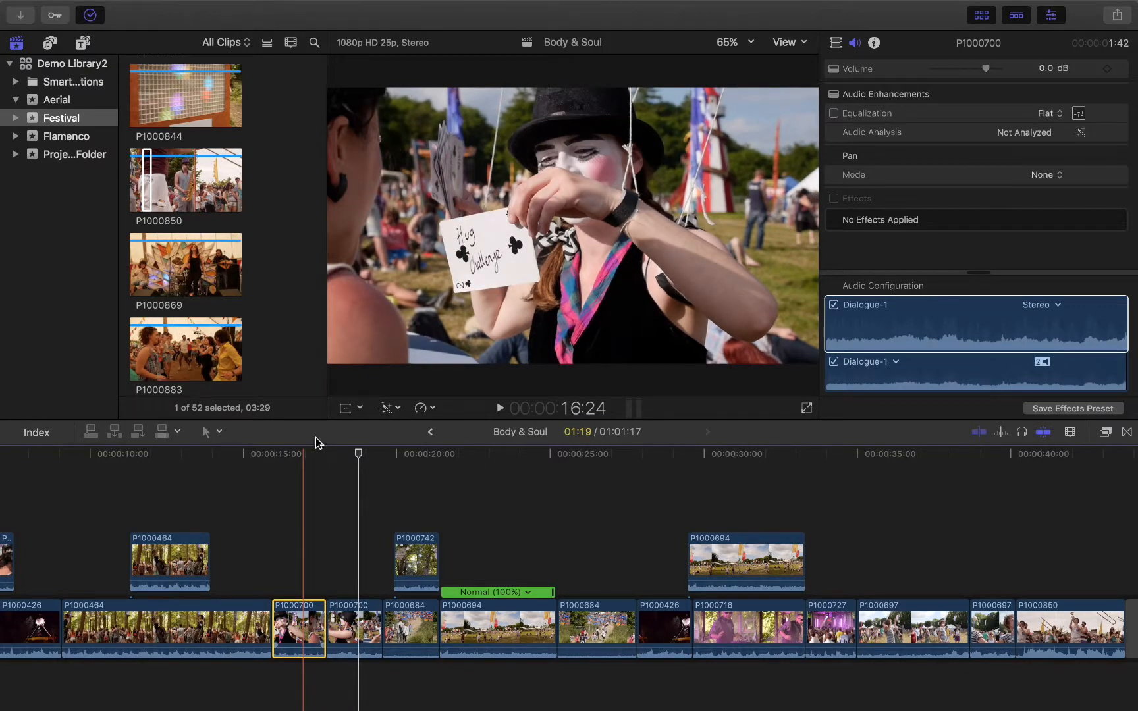
{"action": "left_click", "coordinate": [299, 452]}
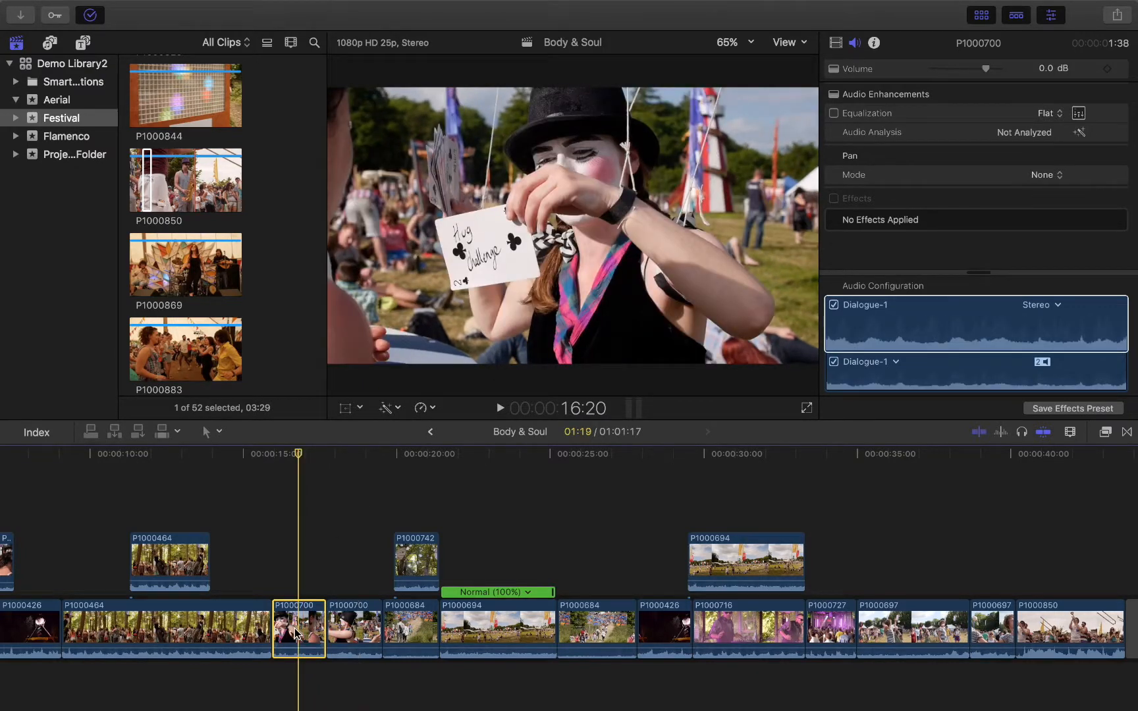
{"action": "left_click", "coordinate": [416, 561]}
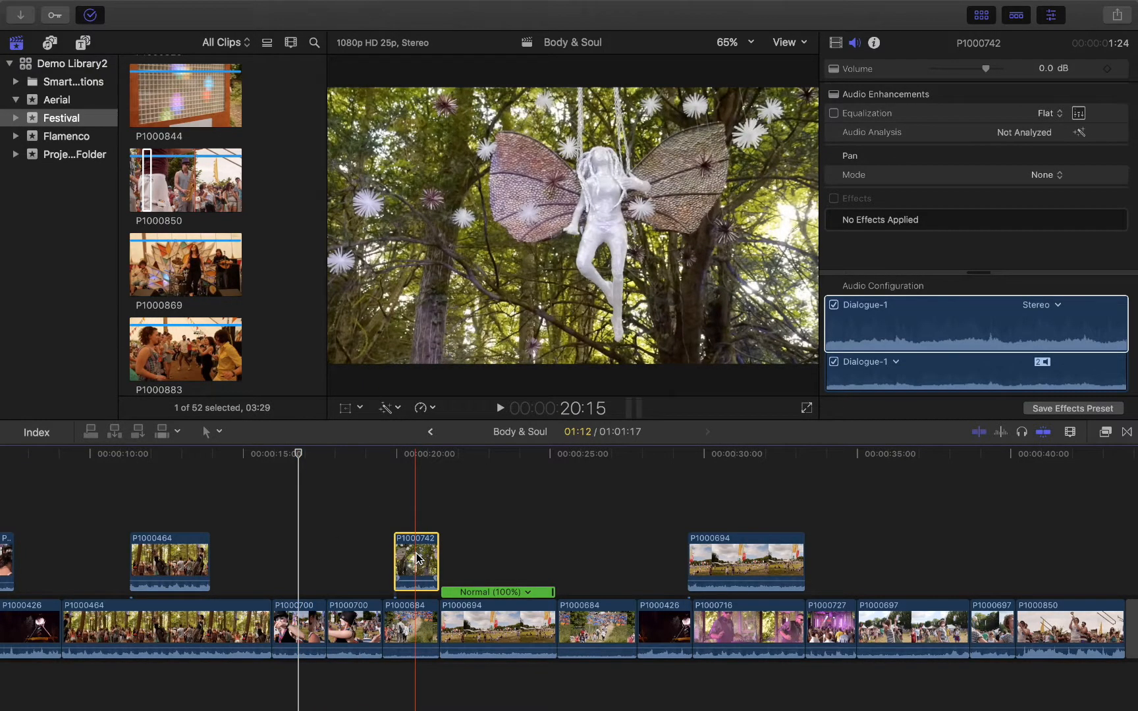
{"action": "key", "text": "Delete"}
- Delete the first P1000700 piece at 15:24 from the main storyline and undo the deletion
{"action": "left_click", "coordinate": [302, 629]}
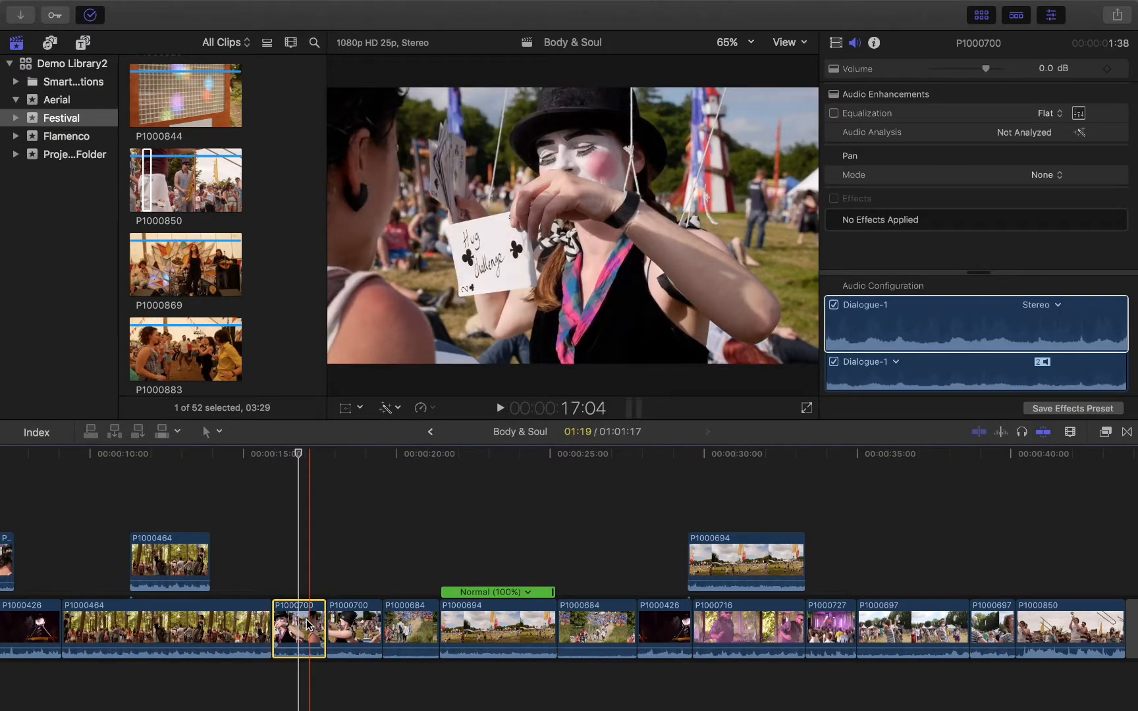
{"action": "key", "text": "Delete"}
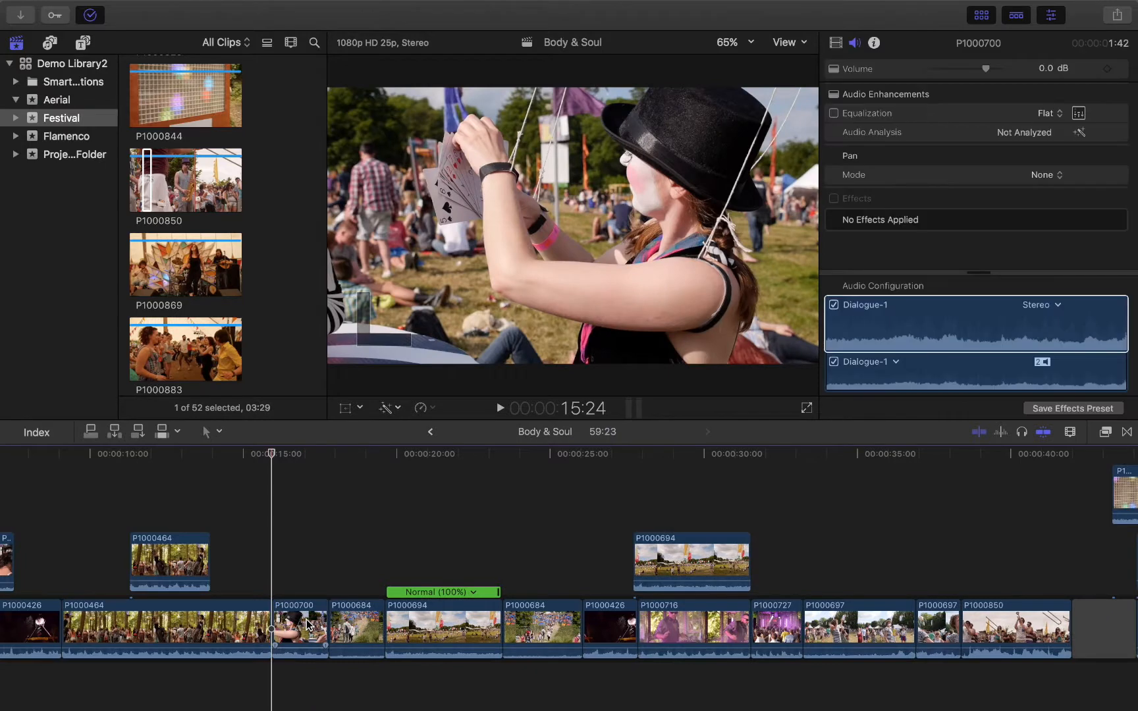
{"action": "key", "text": "super+z"}
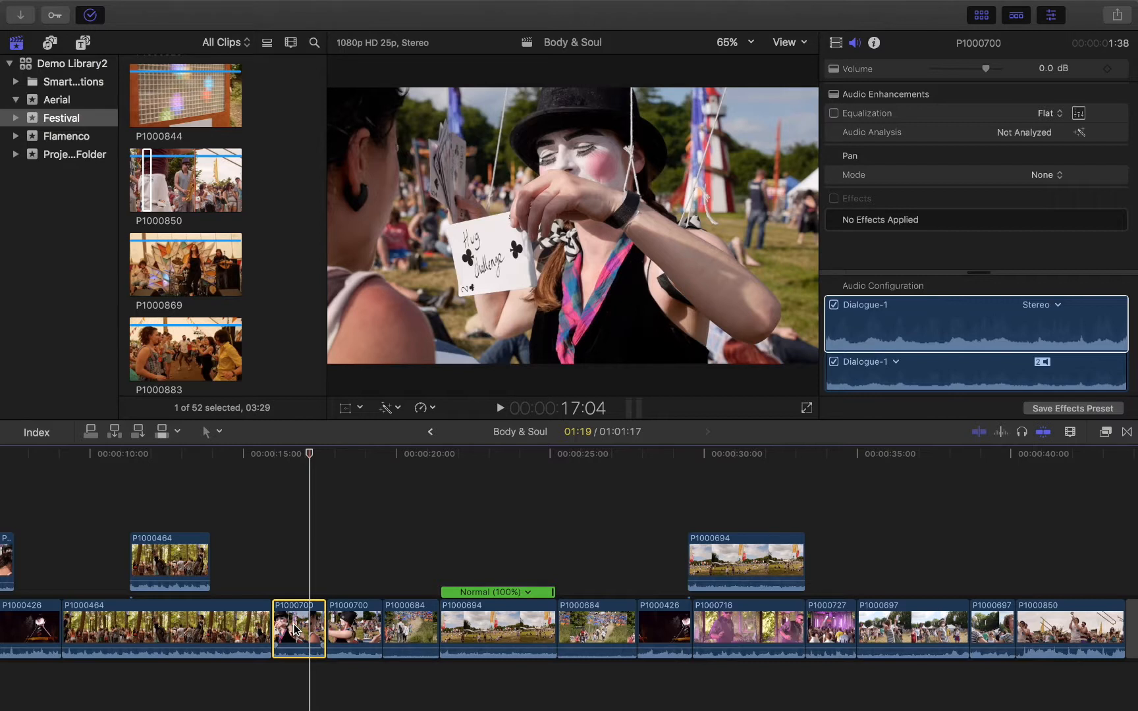
- Replace the first P1000700 piece with a gap clip, and delete that gap from the main storyline
{"action": "key", "text": "shift+Delete"}
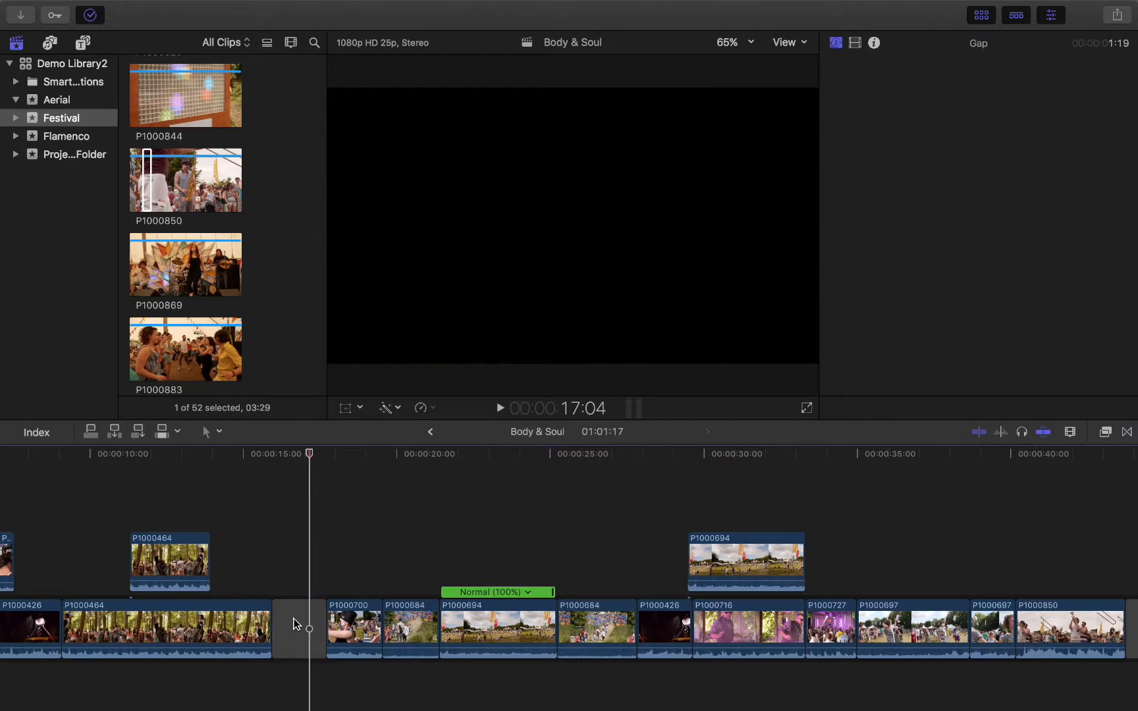
{"action": "left_click_drag", "start_coordinate": [301, 454], "coordinate": [294, 458]}
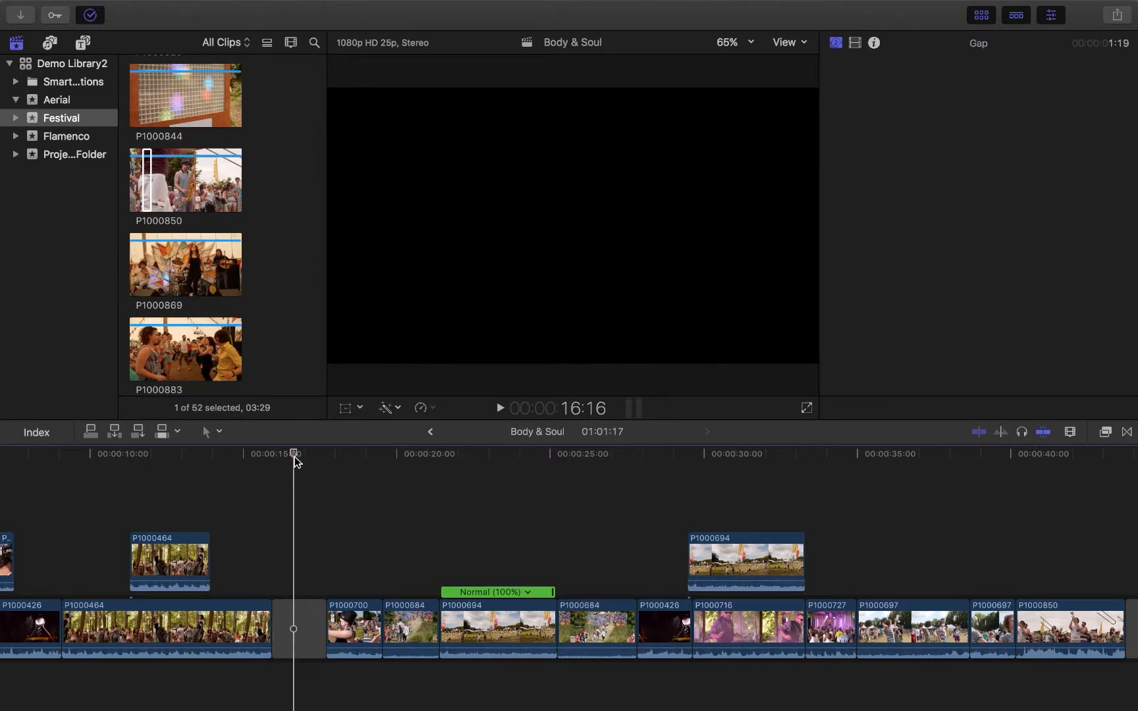
{"action": "left_click", "coordinate": [304, 634]}
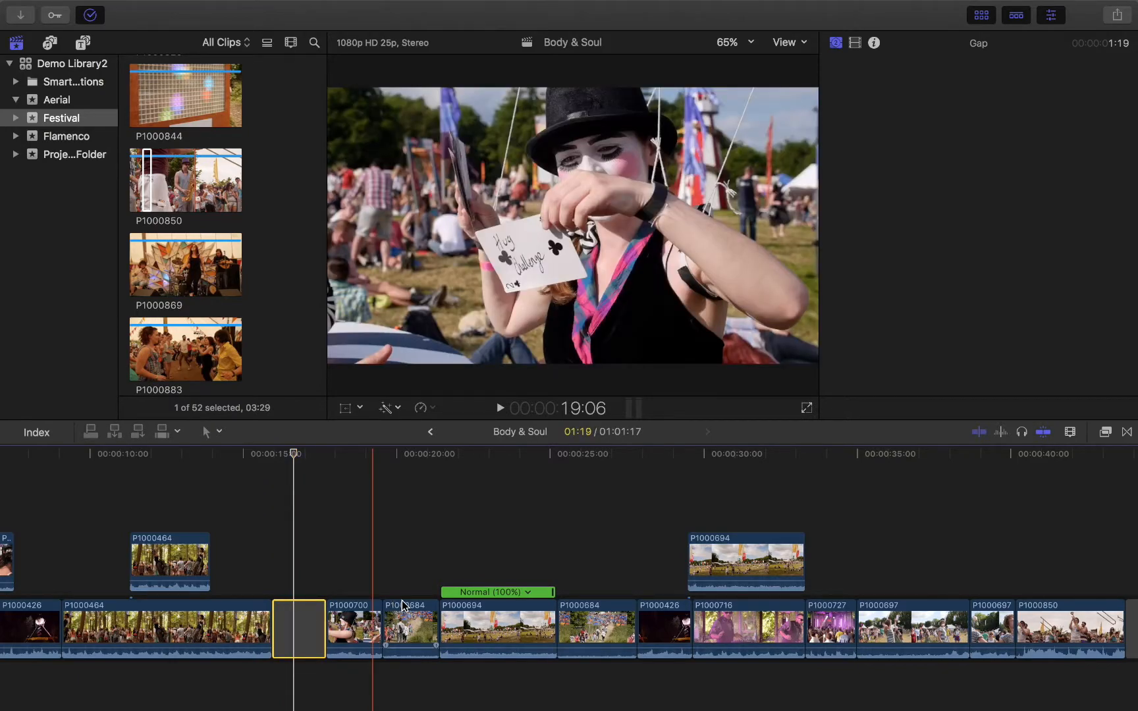
{"action": "scroll", "coordinate": [500, 564], "scroll_direction": "down", "scroll_amount": 2}
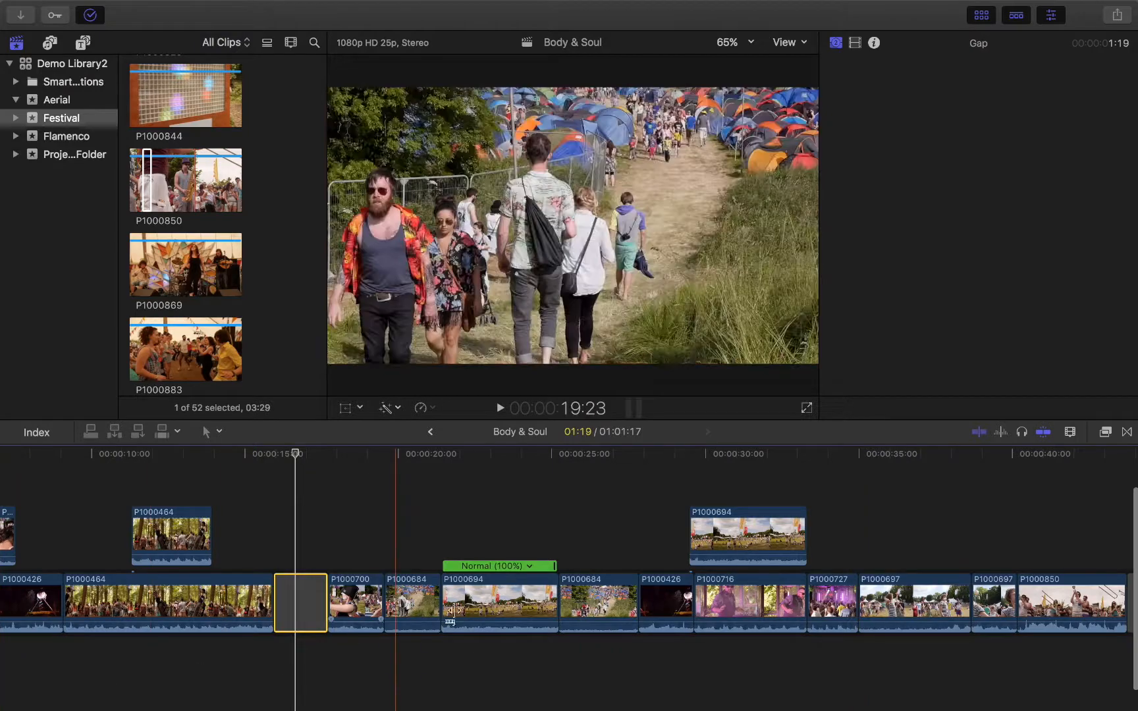
{"action": "left_click_drag", "start_coordinate": [298, 455], "coordinate": [303, 457]}
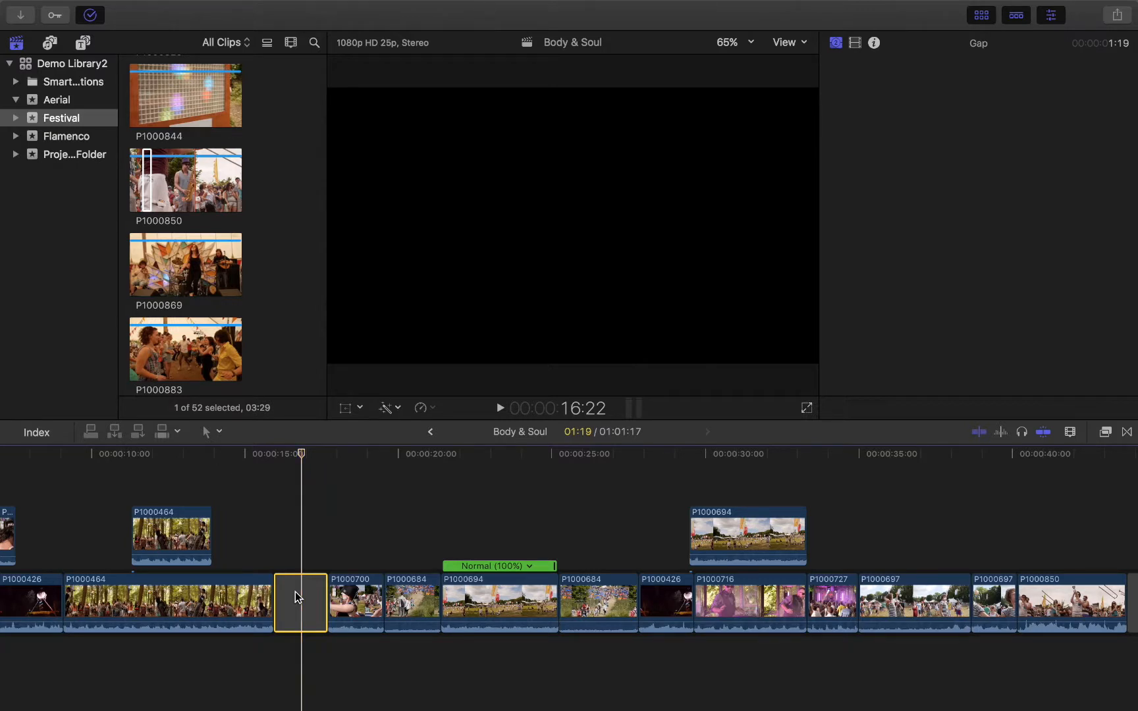
{"action": "key", "text": "Delete"}
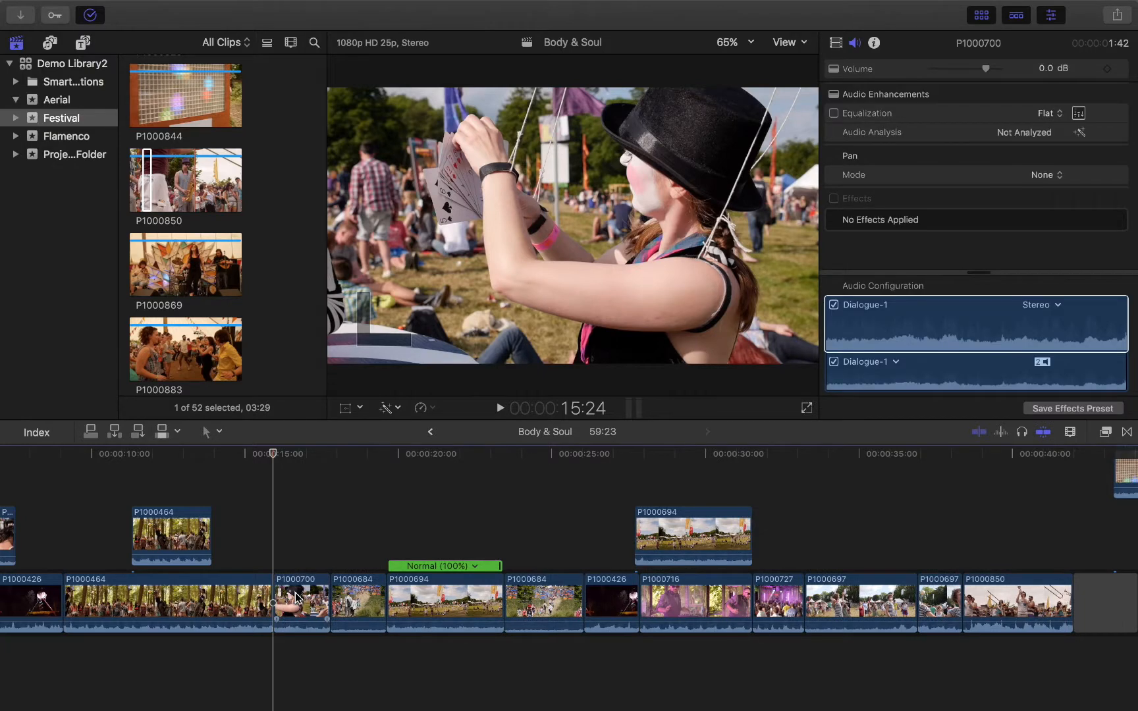
- Replace the remaining P1000700 piece with a gap clip, undo the replacement and place the playhead at 16:18
{"action": "left_click", "coordinate": [298, 610]}
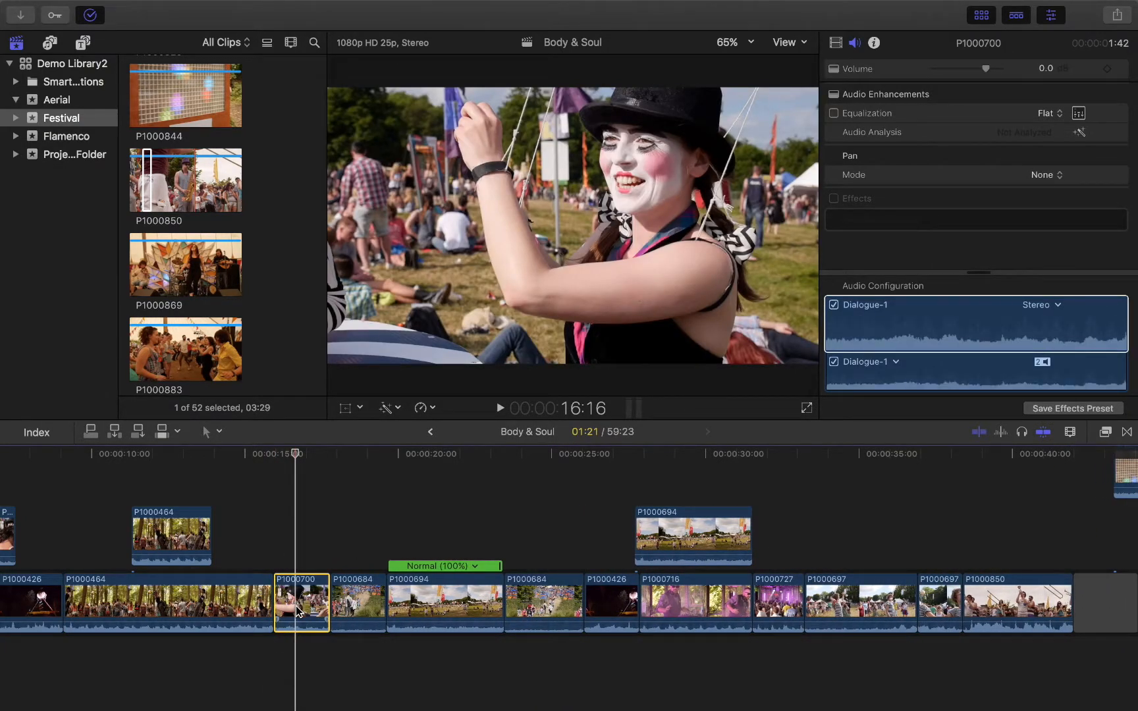
{"action": "key", "text": "shift+Delete"}
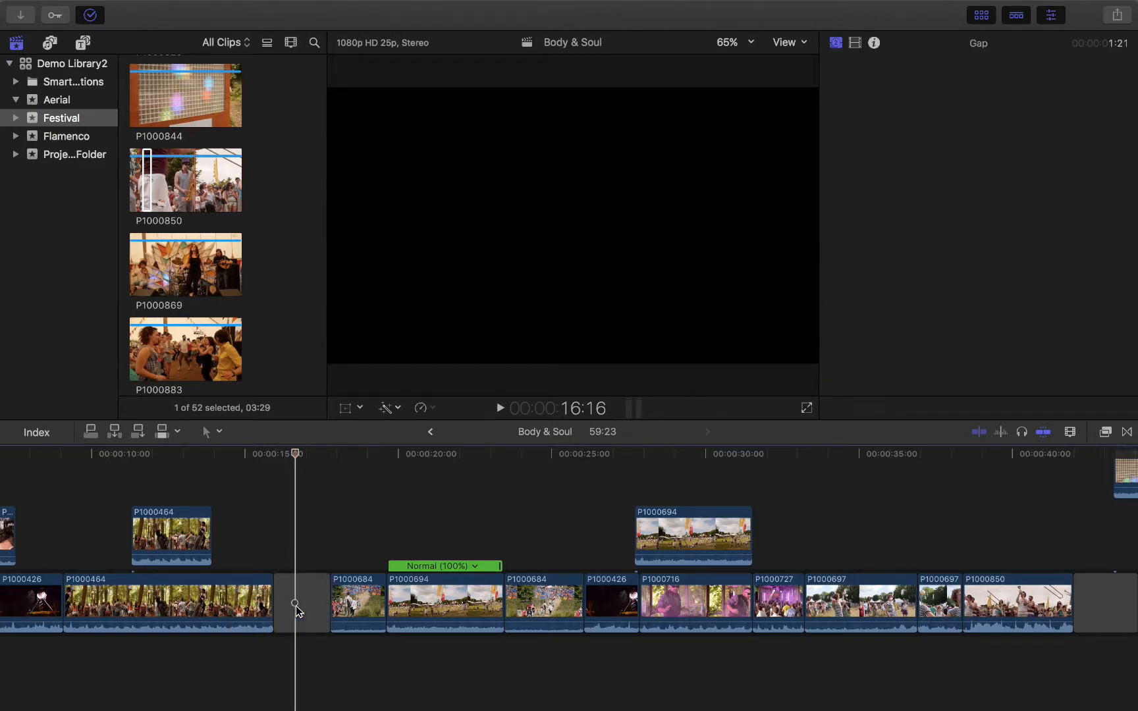
{"action": "key", "text": "super+z"}
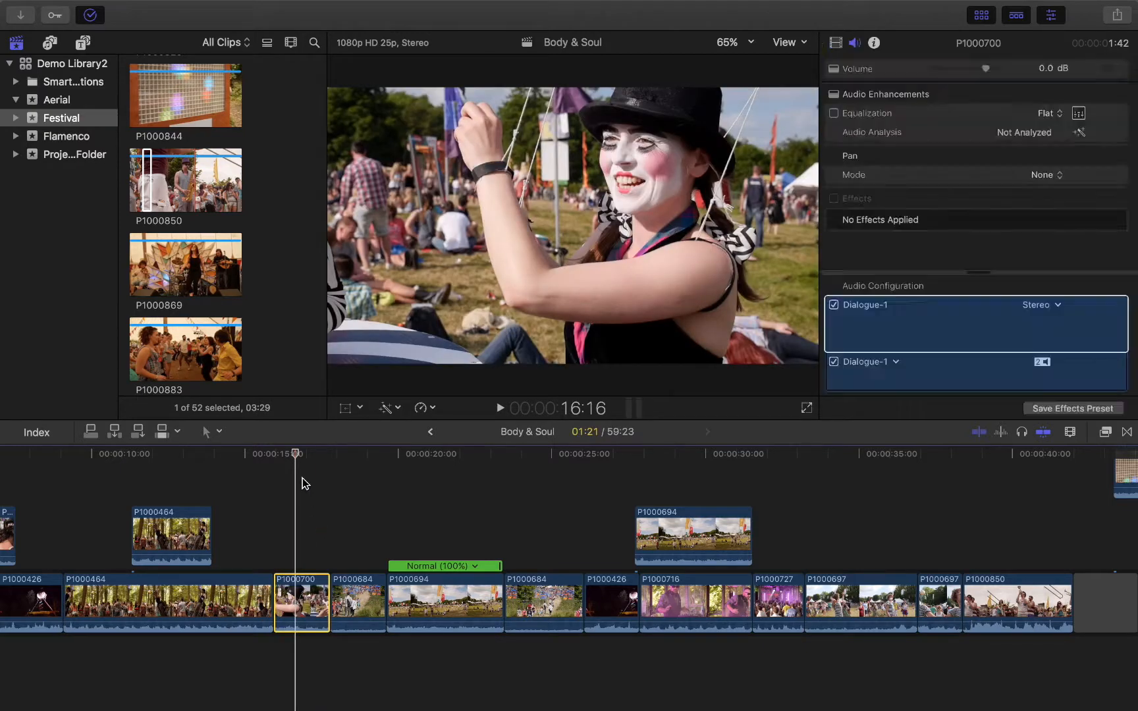
{"action": "left_click", "coordinate": [297, 453]}
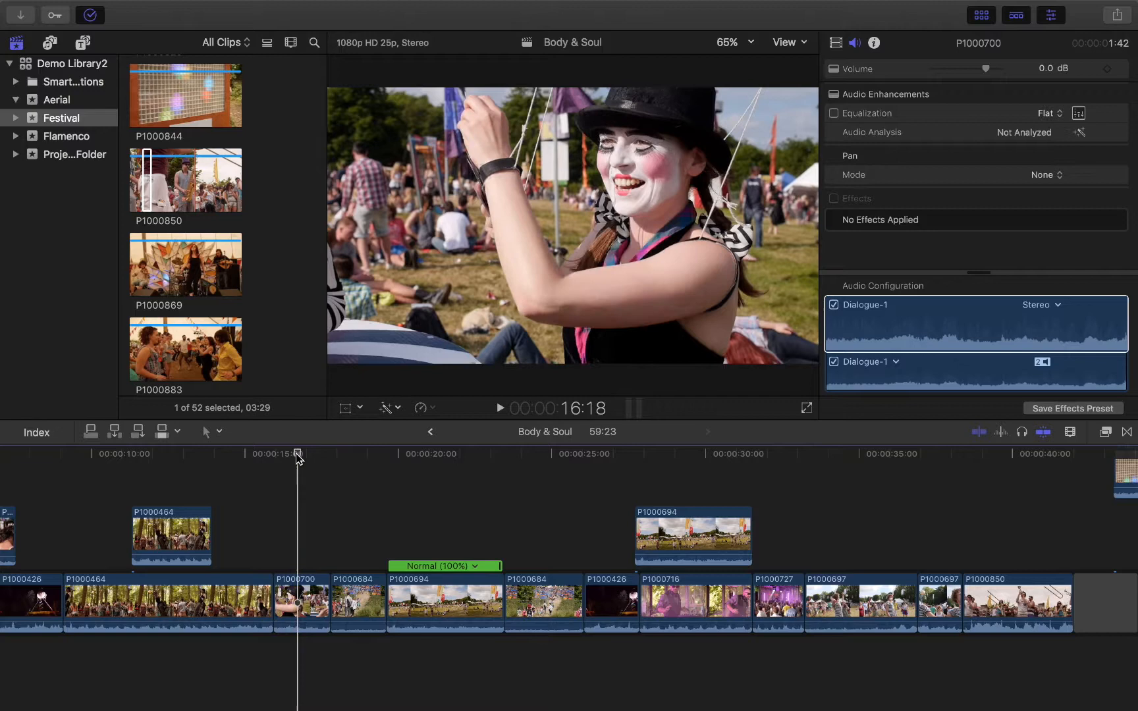
- Magnify the timeline around the main-storyline P1000700 clip with the Zoom tool, and fit the whole project back in view with the Select tool active
{"action": "left_click", "coordinate": [202, 433]}
{"action": "left_click", "coordinate": [282, 539]}
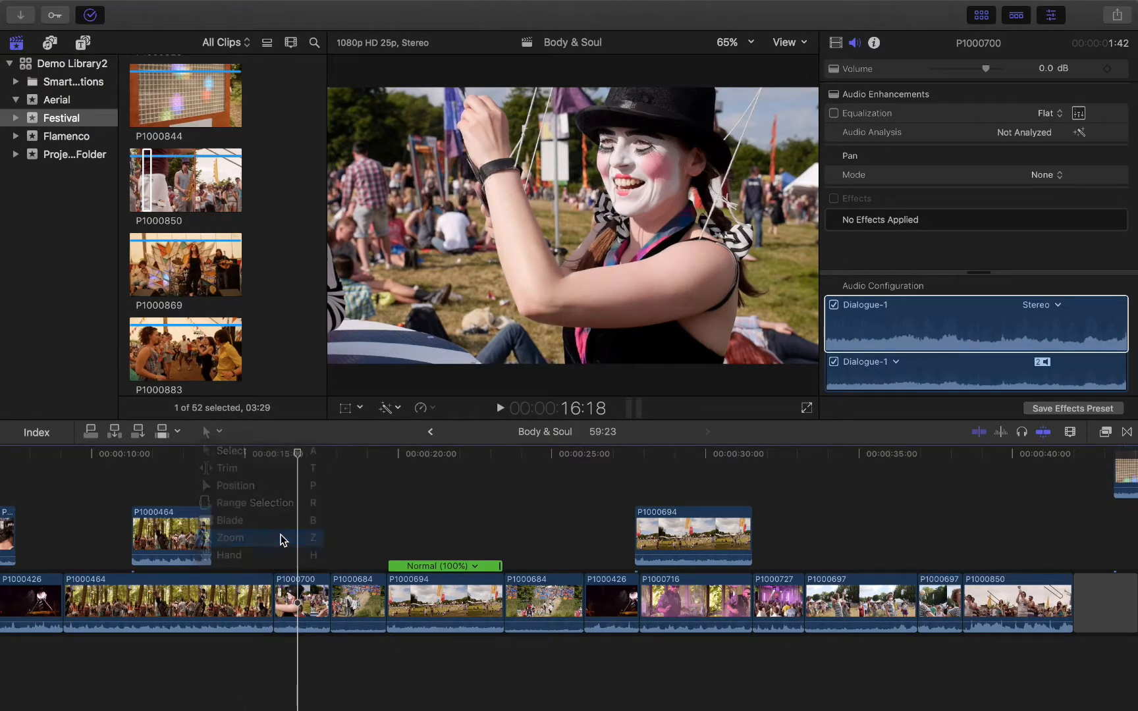
{"action": "left_click", "coordinate": [356, 590]}
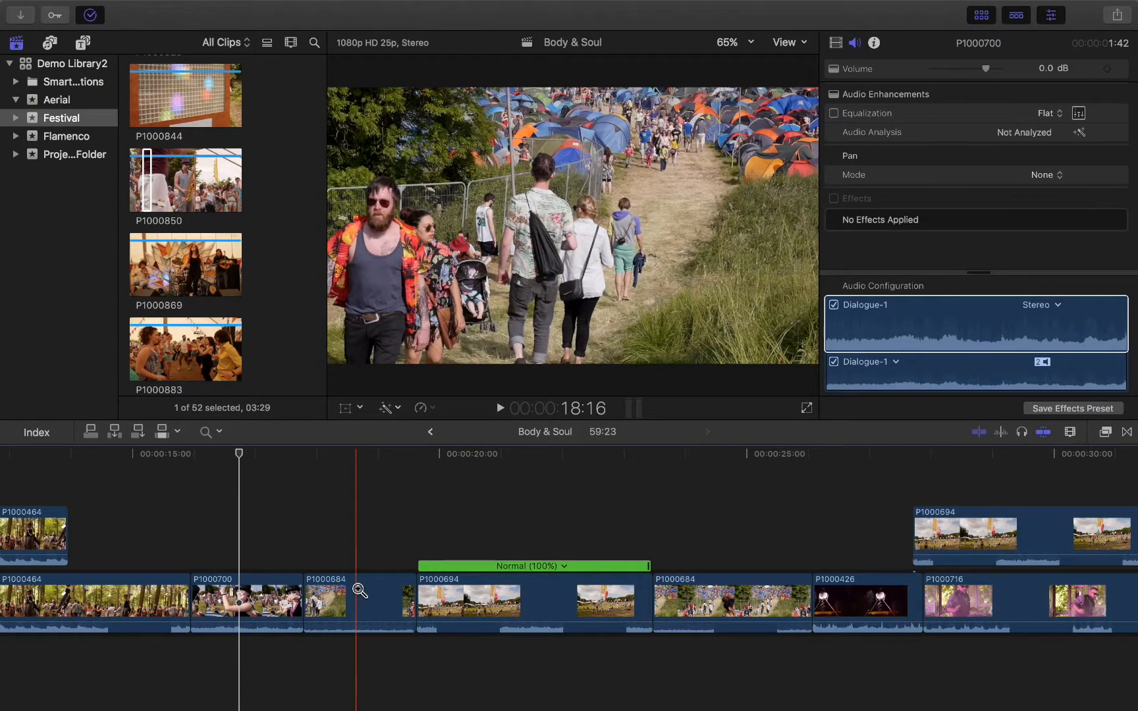
{"action": "left_click", "coordinate": [247, 609]}
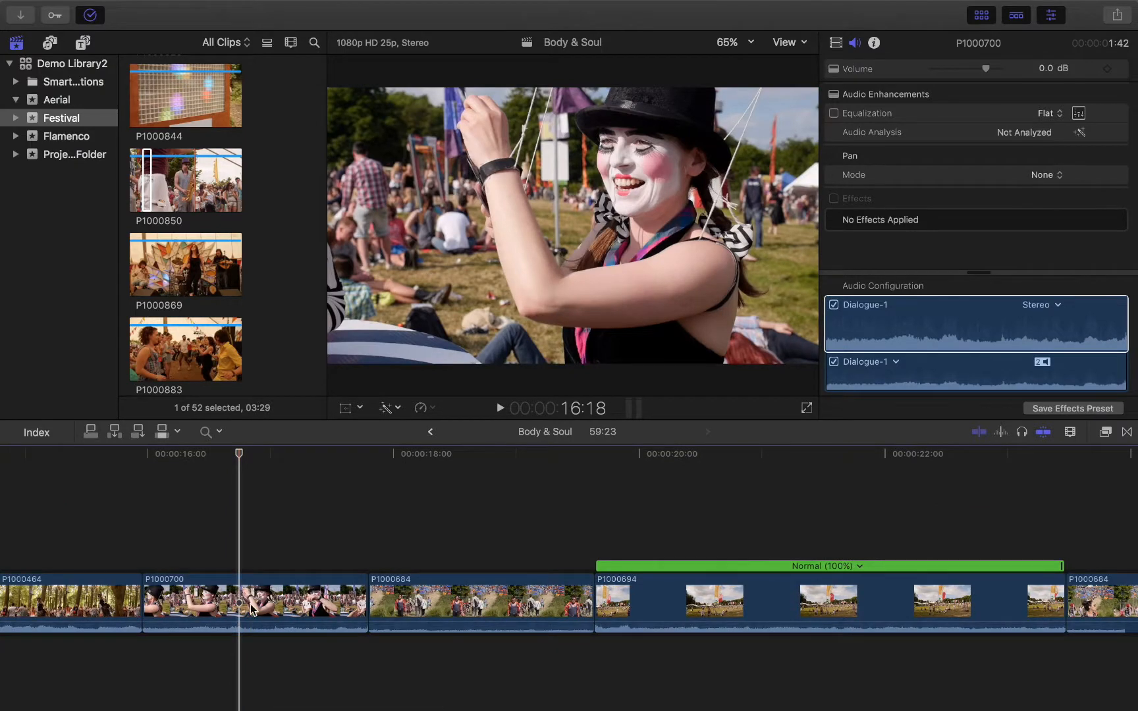
{"action": "left_click", "coordinate": [251, 608]}
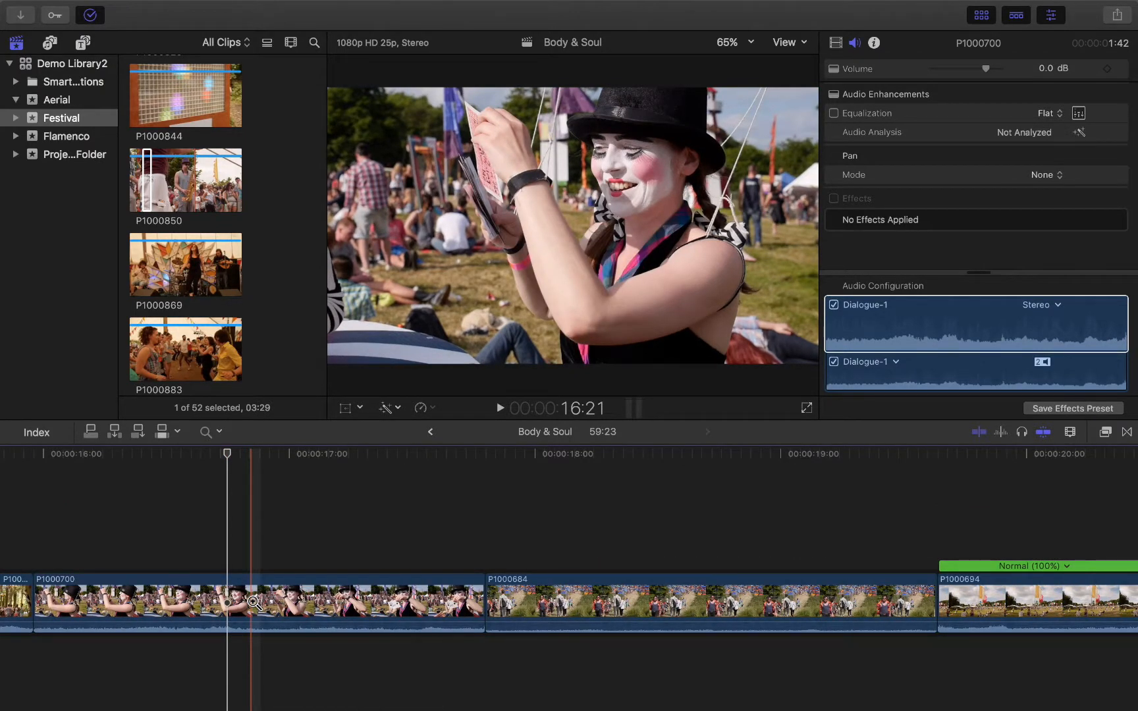
{"action": "key", "text": "a"}
{"action": "key", "text": "shift+z"}
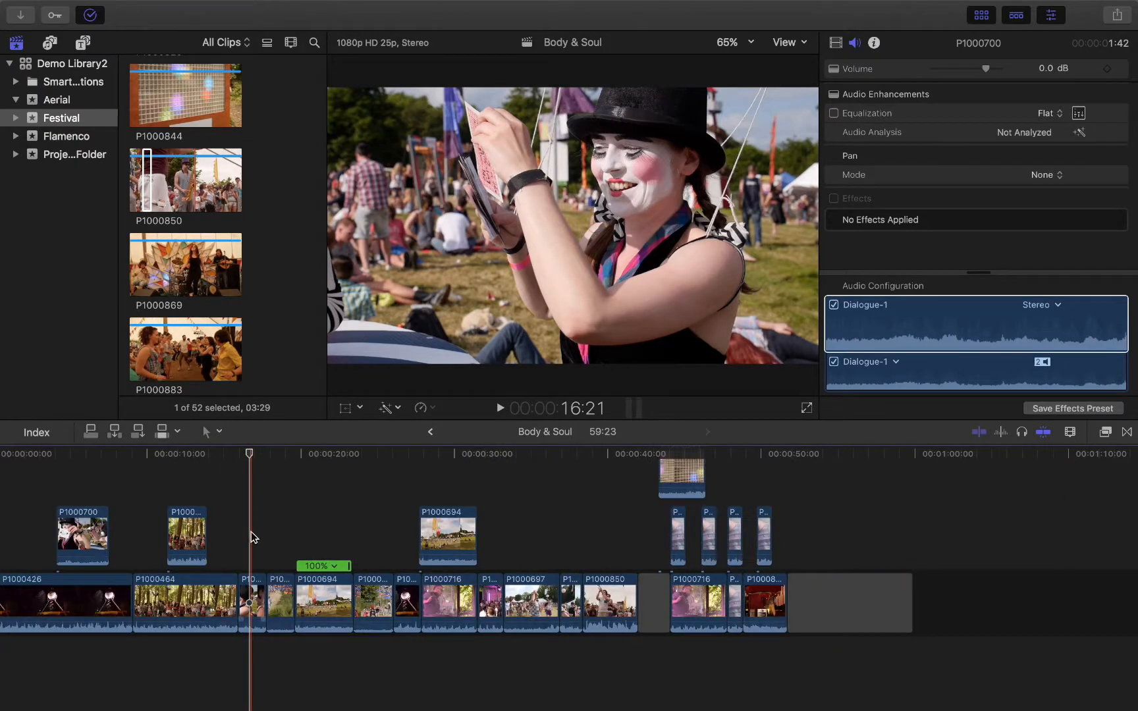
- Zoom the timeline in around the playhead at 16:18 and partly back out to include the neighbouring clips
{"action": "key", "text": "super+equal"}
{"action": "key", "text": "super+equal"}
{"action": "key", "text": "super+equal"}
{"action": "key", "text": "super+equal"}
{"action": "key", "text": "super+equal"}
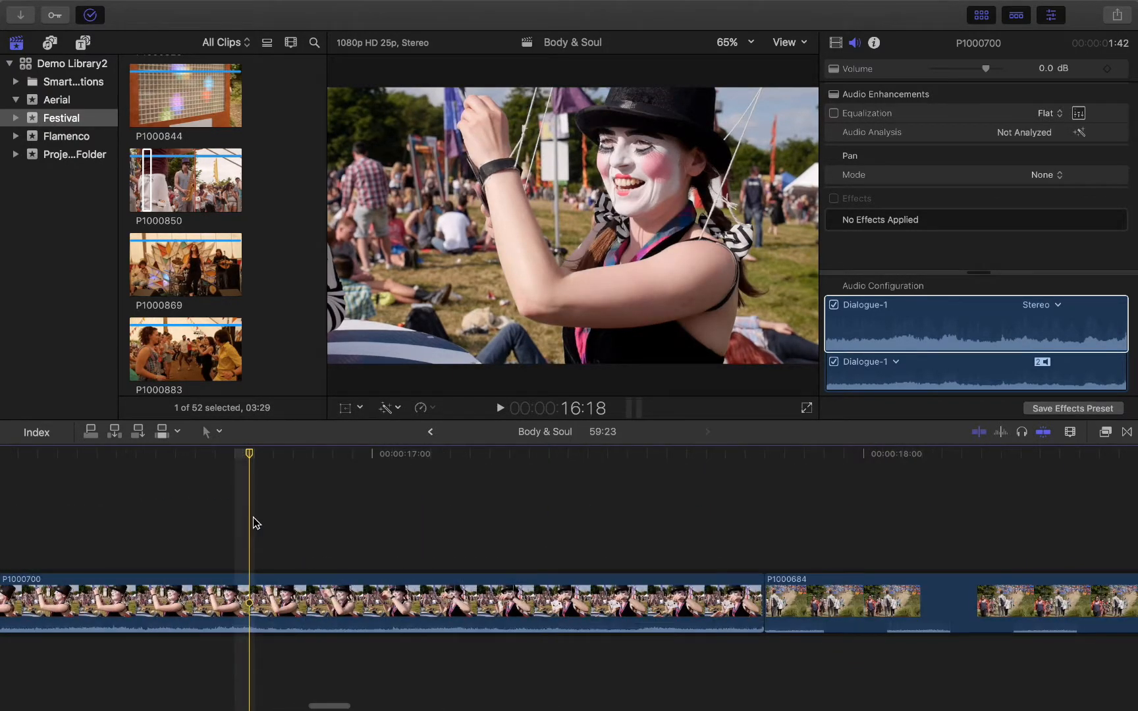
{"action": "key", "text": "super+minus"}
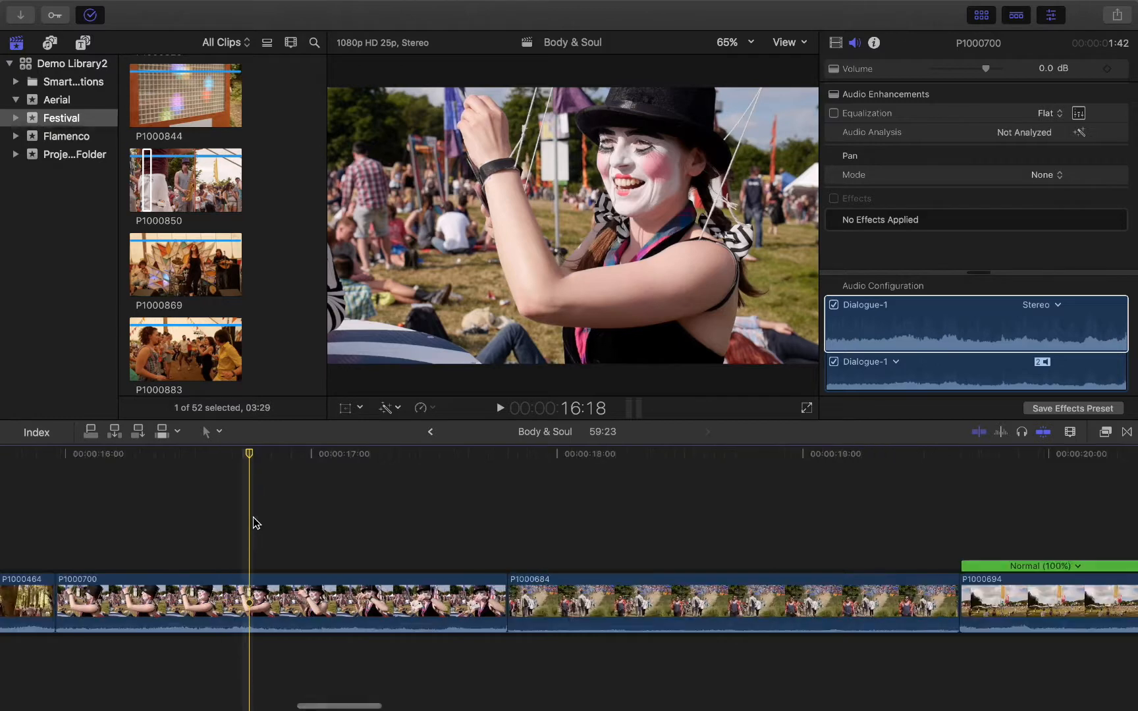
{"action": "key", "text": "super+minus"}
{"action": "key", "text": "super+minus"}
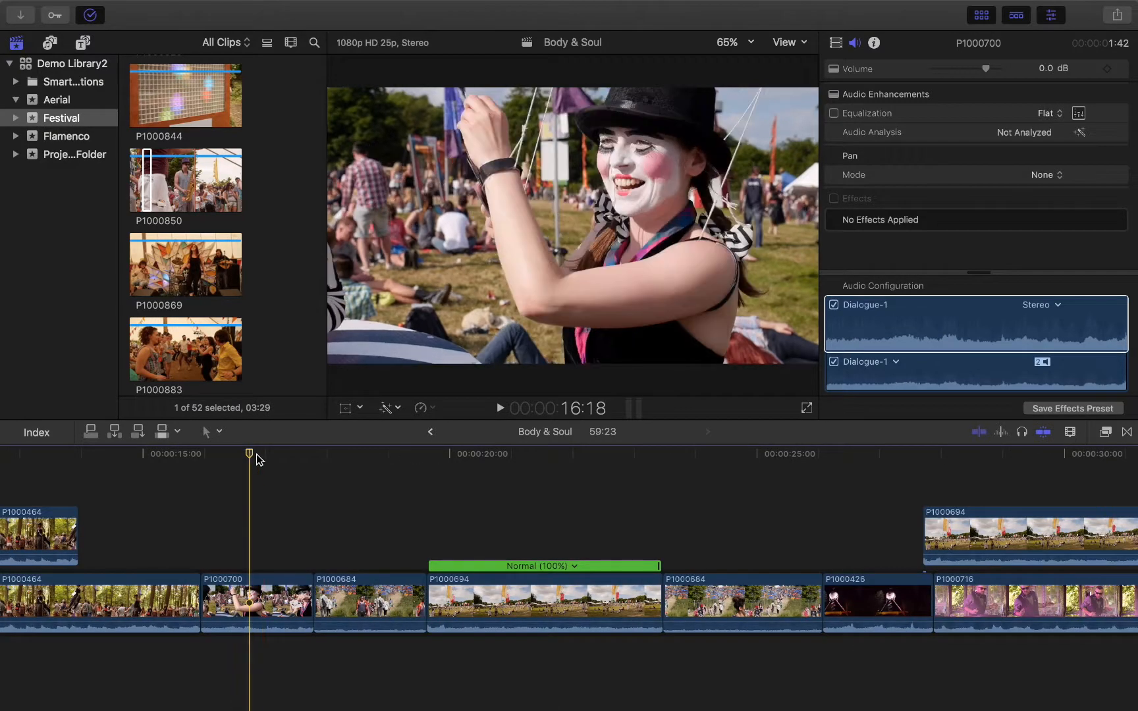
- Pan the magnified timeline back and forth with the Hand tool, and return to the Select tool with the whole project in view
{"action": "left_click", "coordinate": [219, 434]}
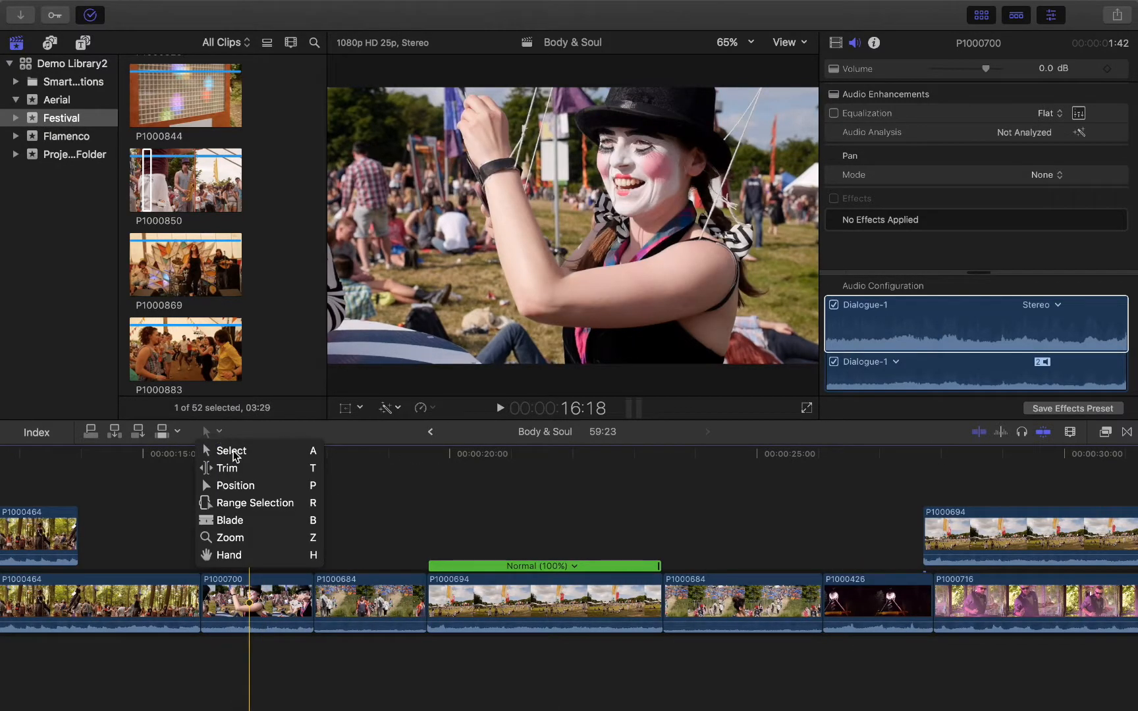
{"action": "left_click", "coordinate": [258, 561]}
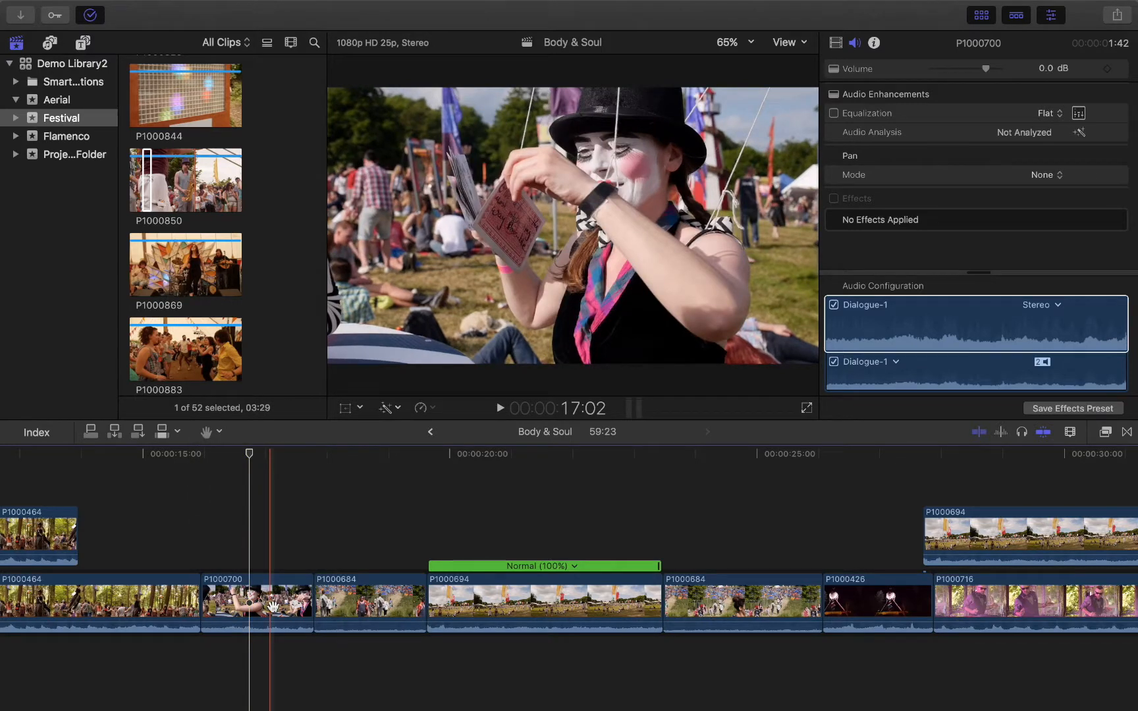
{"action": "left_click_drag", "start_coordinate": [264, 594], "coordinate": [612, 521]}
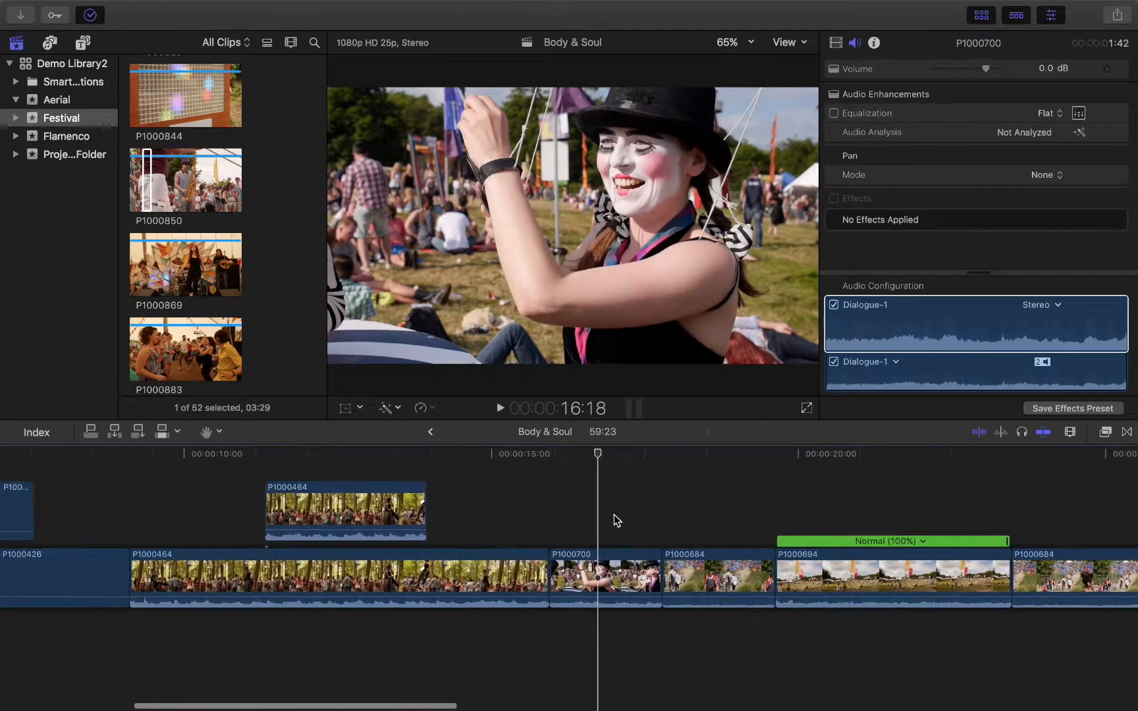
{"action": "left_click_drag", "start_coordinate": [414, 511], "coordinate": [996, 553]}
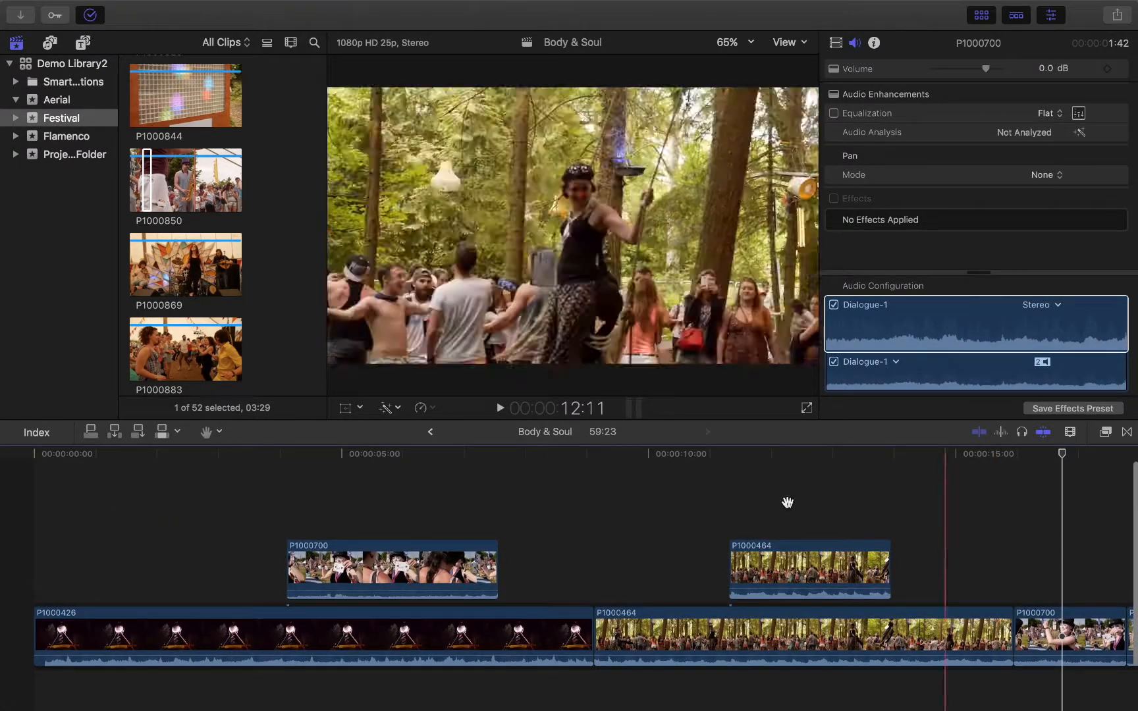
{"action": "left_click_drag", "start_coordinate": [788, 500], "coordinate": [258, 446]}
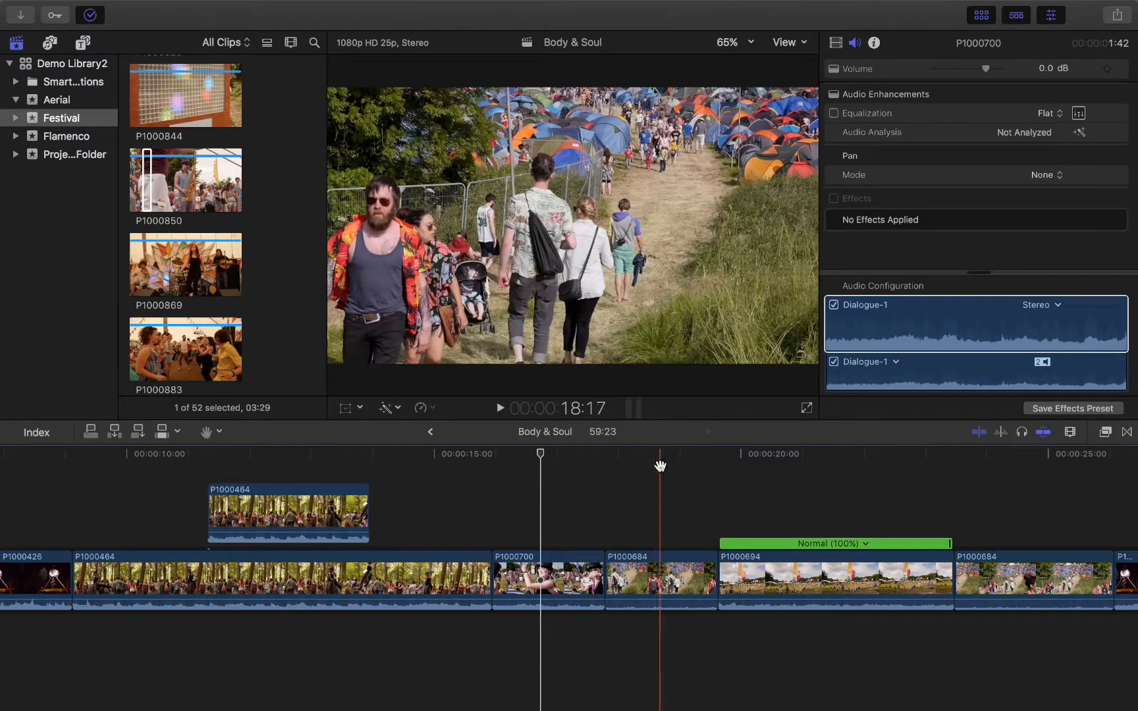
{"action": "left_click_drag", "start_coordinate": [660, 465], "coordinate": [80, 557]}
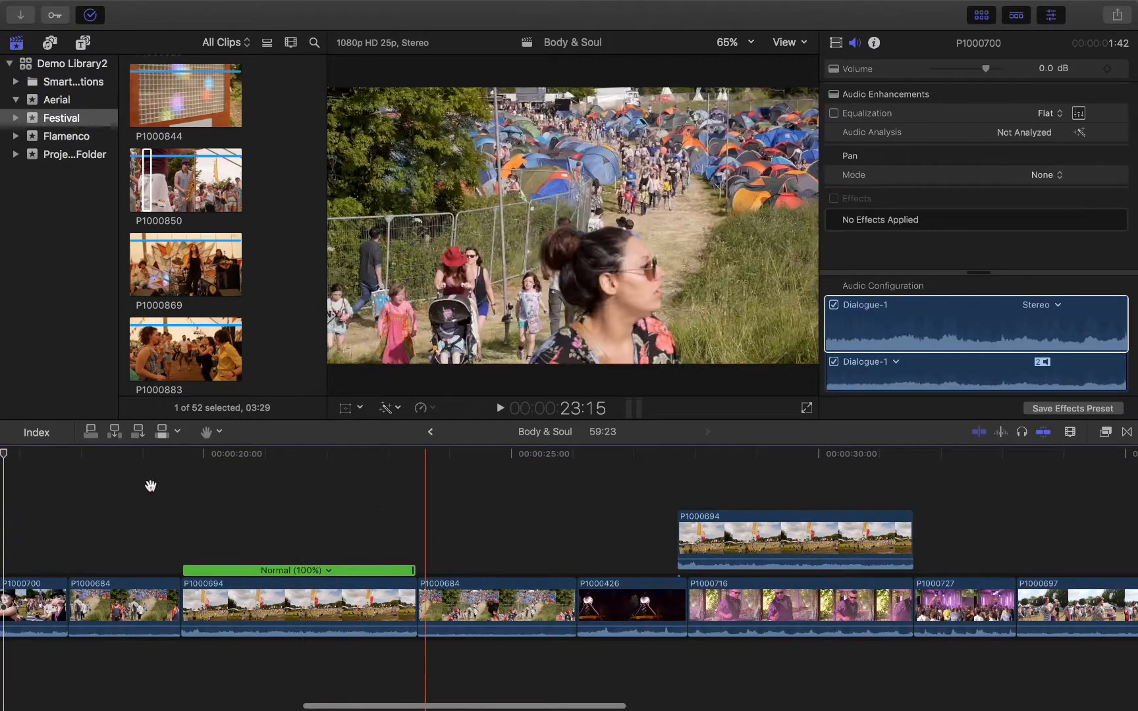
{"action": "left_click_drag", "start_coordinate": [533, 498], "coordinate": [72, 533]}
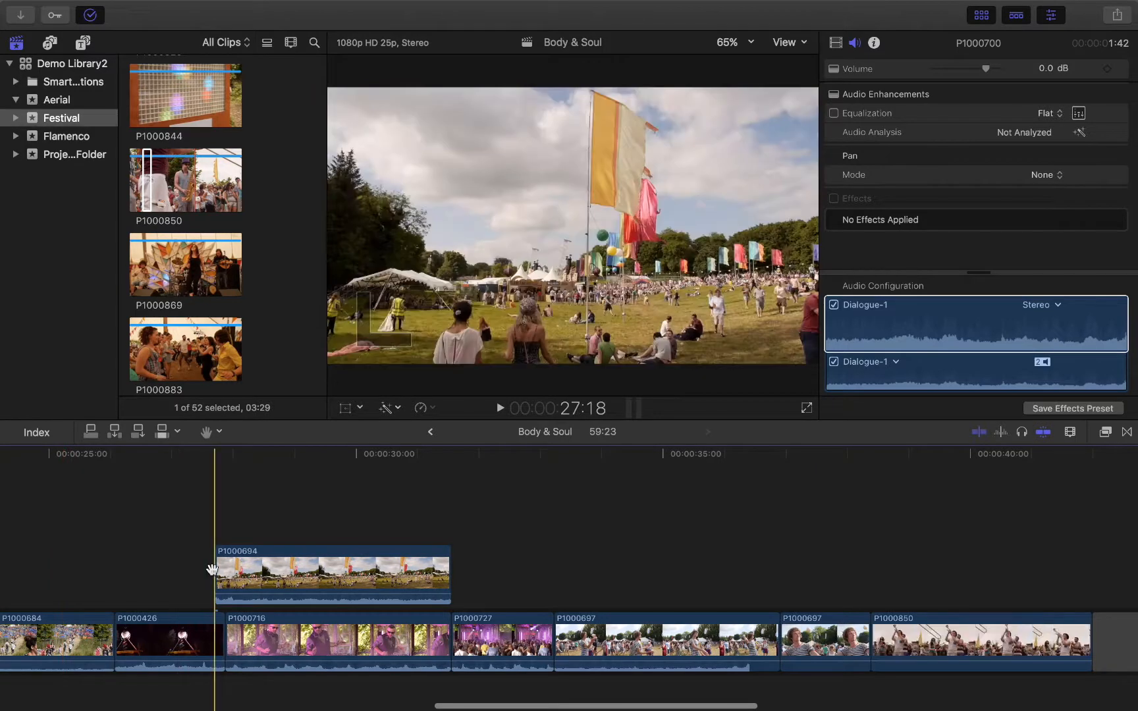
{"action": "key", "text": "shift+z"}
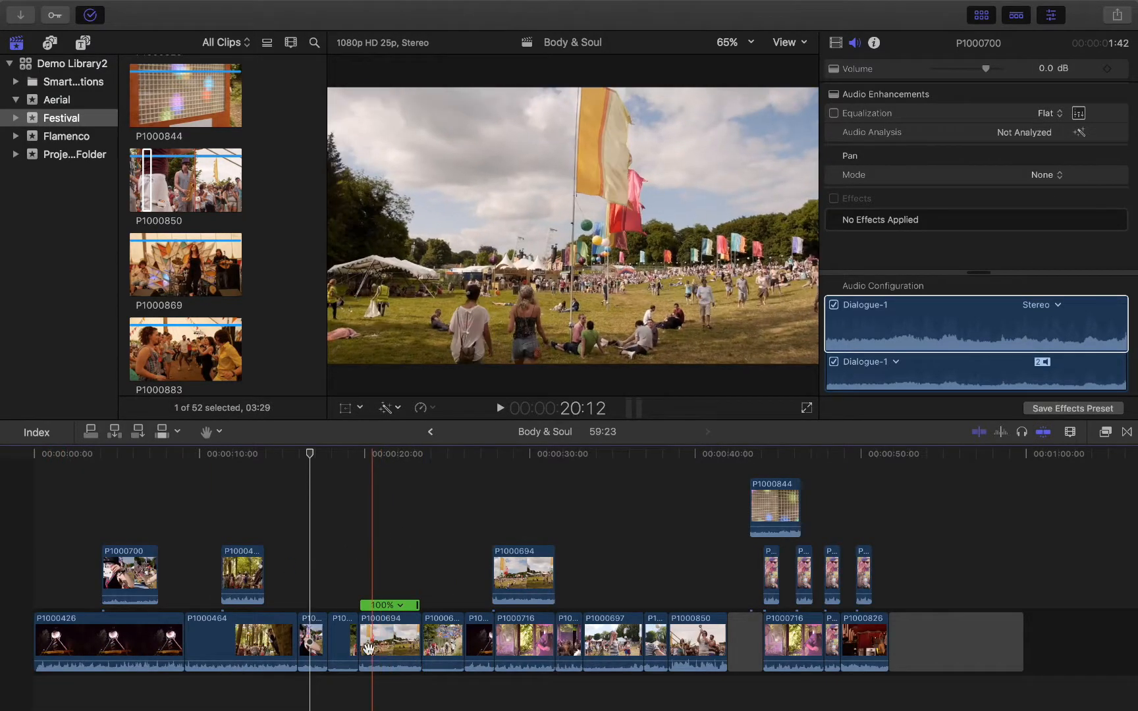
{"action": "left_click_drag", "start_coordinate": [526, 580], "coordinate": [761, 562]}
{"action": "key", "text": "a"}
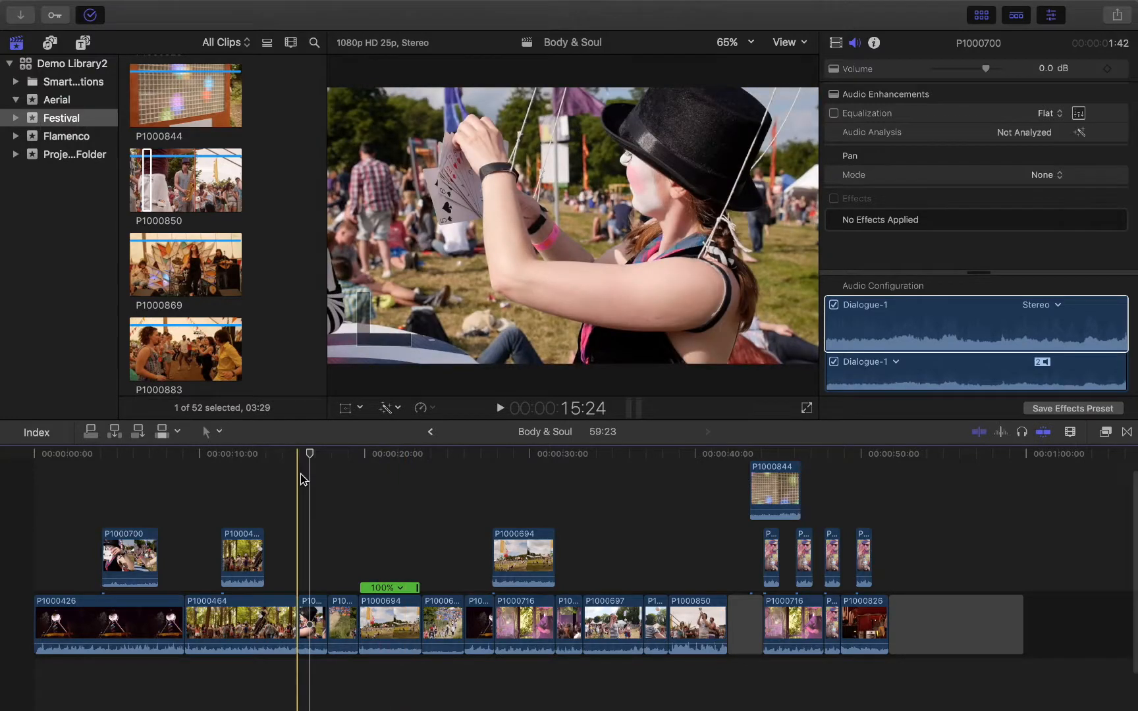
{"action": "scroll", "coordinate": [317, 528], "scroll_direction": "down", "scroll_amount": 3}
- Examine the viewer image at 200% by panning it with the Hand tool, and restore the 65% view
{"action": "left_click", "coordinate": [219, 432]}
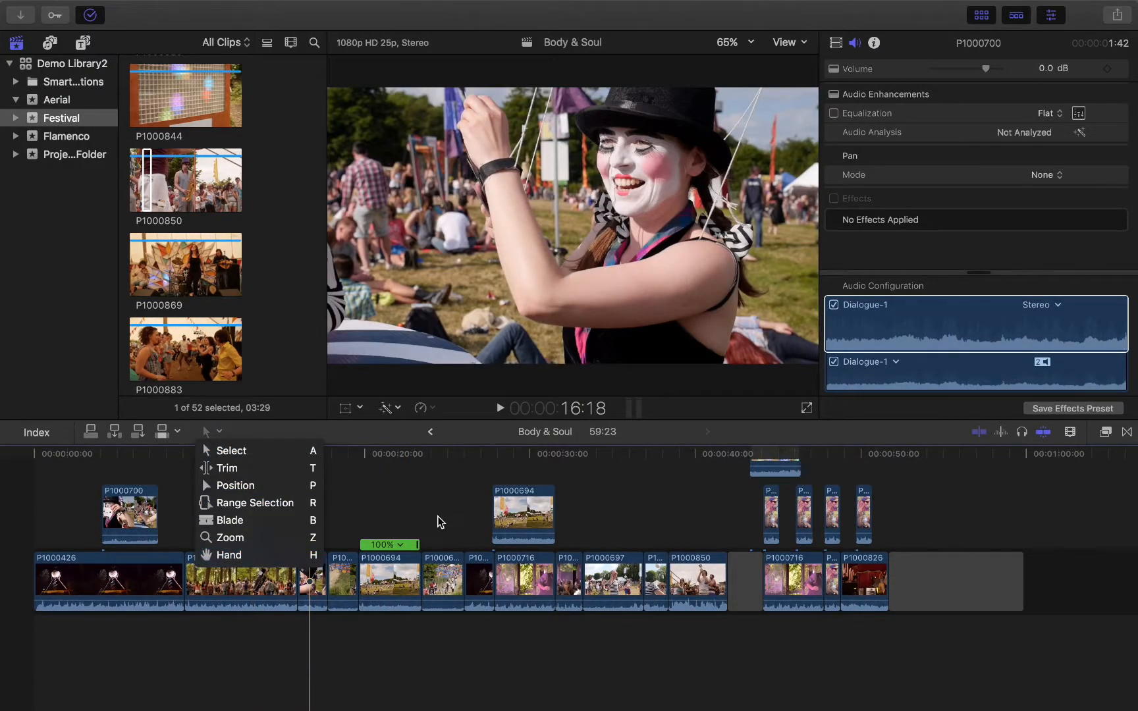
{"action": "left_click", "coordinate": [392, 461]}
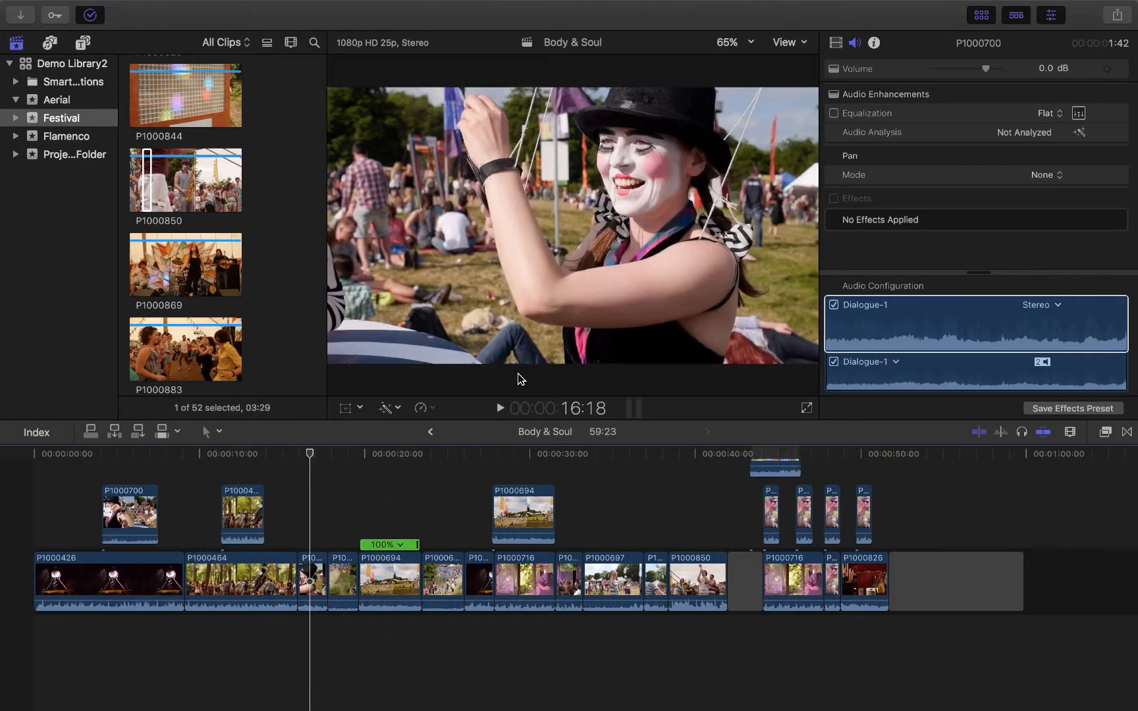
{"action": "left_click", "coordinate": [213, 433]}
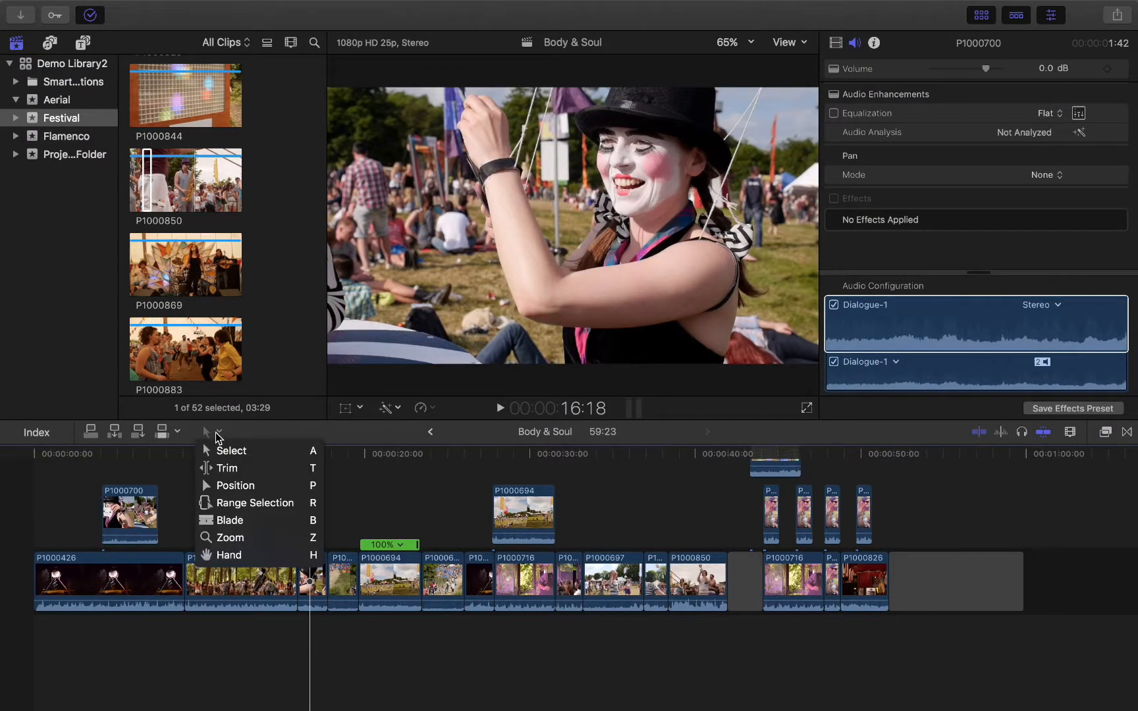
{"action": "left_click", "coordinate": [243, 562]}
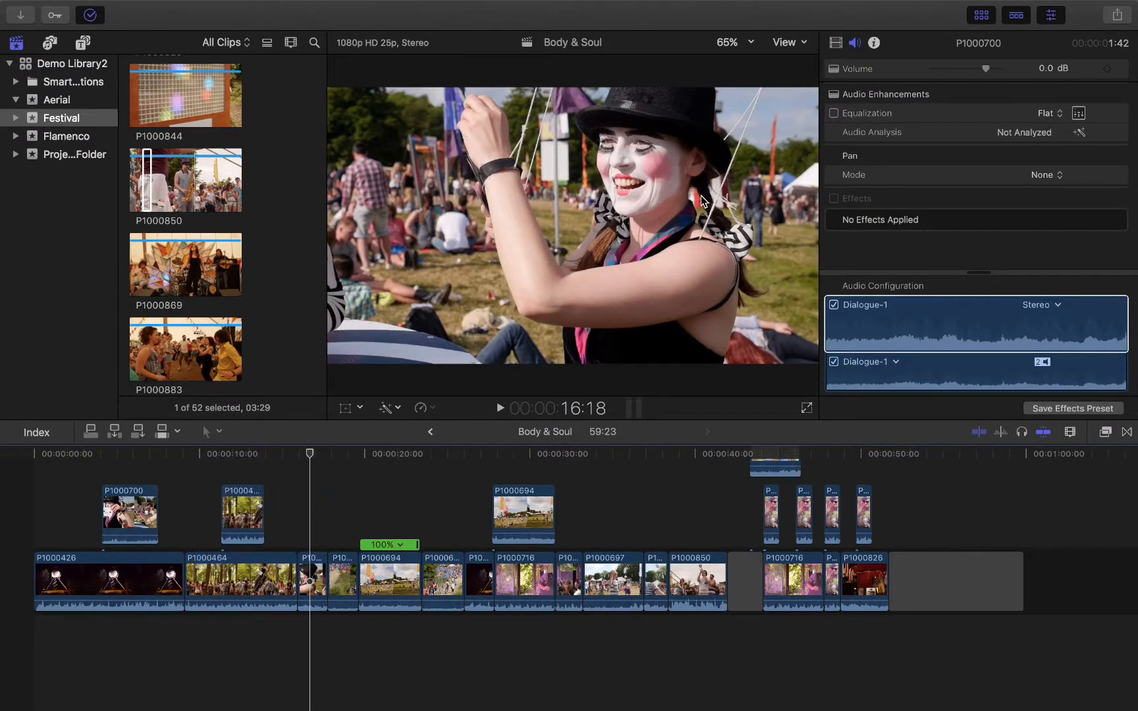
{"action": "left_click", "coordinate": [751, 43]}
{"action": "left_click", "coordinate": [736, 153]}
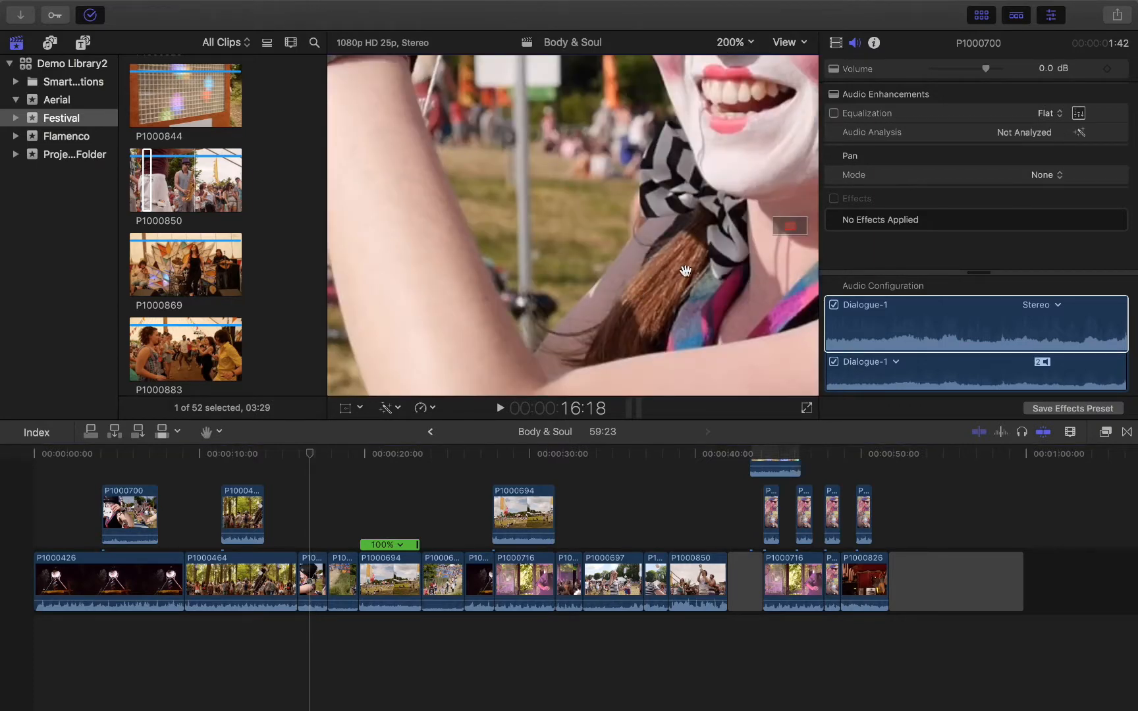
{"action": "left_click_drag", "start_coordinate": [686, 271], "coordinate": [791, 231]}
{"action": "left_click_drag", "start_coordinate": [486, 174], "coordinate": [588, 336]}
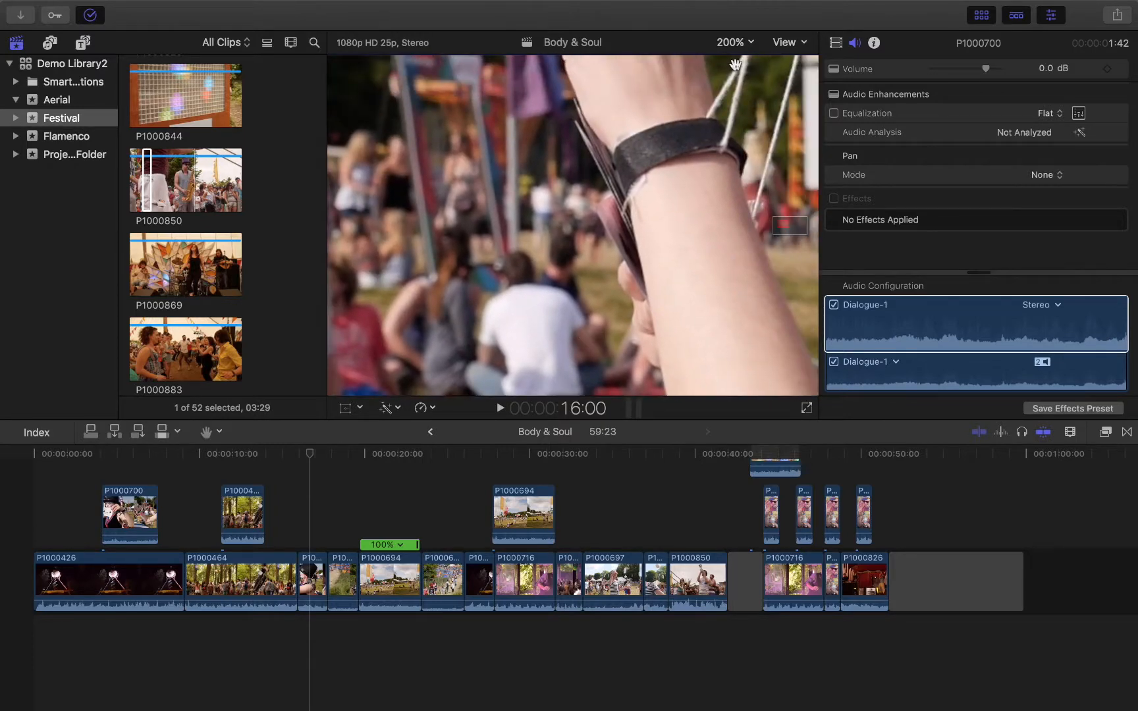
{"action": "left_click", "coordinate": [747, 50]}
{"action": "left_click", "coordinate": [736, 52]}
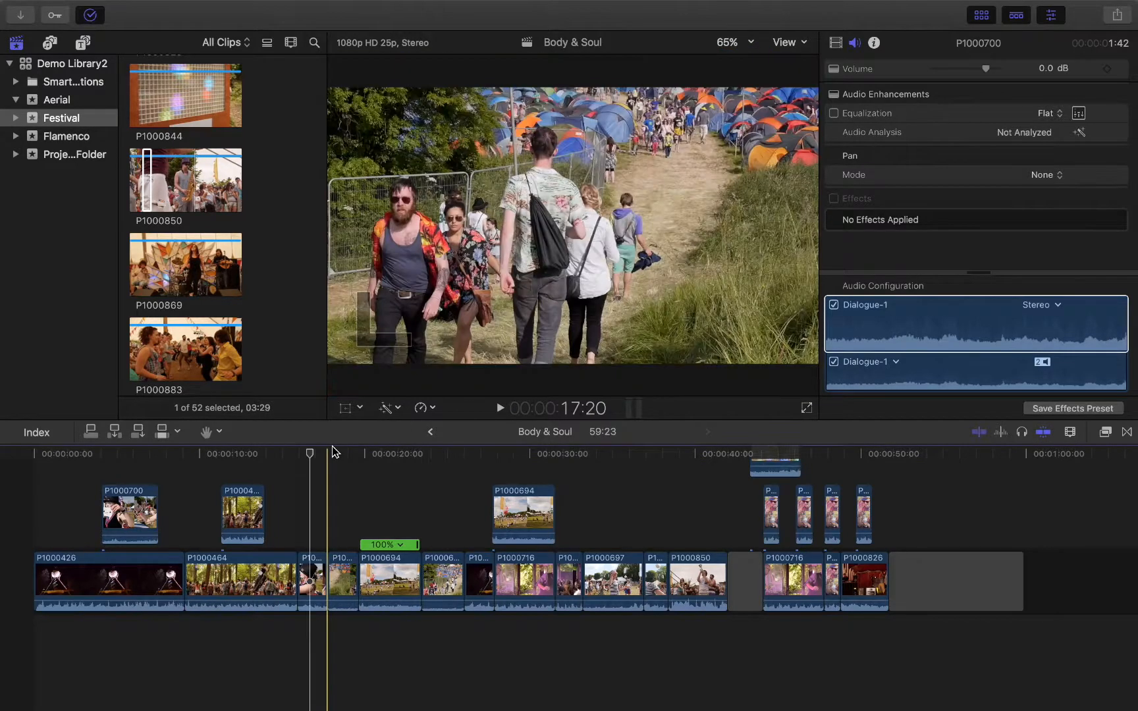
- Switch to the Select tool, place the playhead at 12:15 and select the P1000464 clip connected above the main storyline
{"action": "left_click_drag", "start_coordinate": [287, 453], "coordinate": [264, 455]}
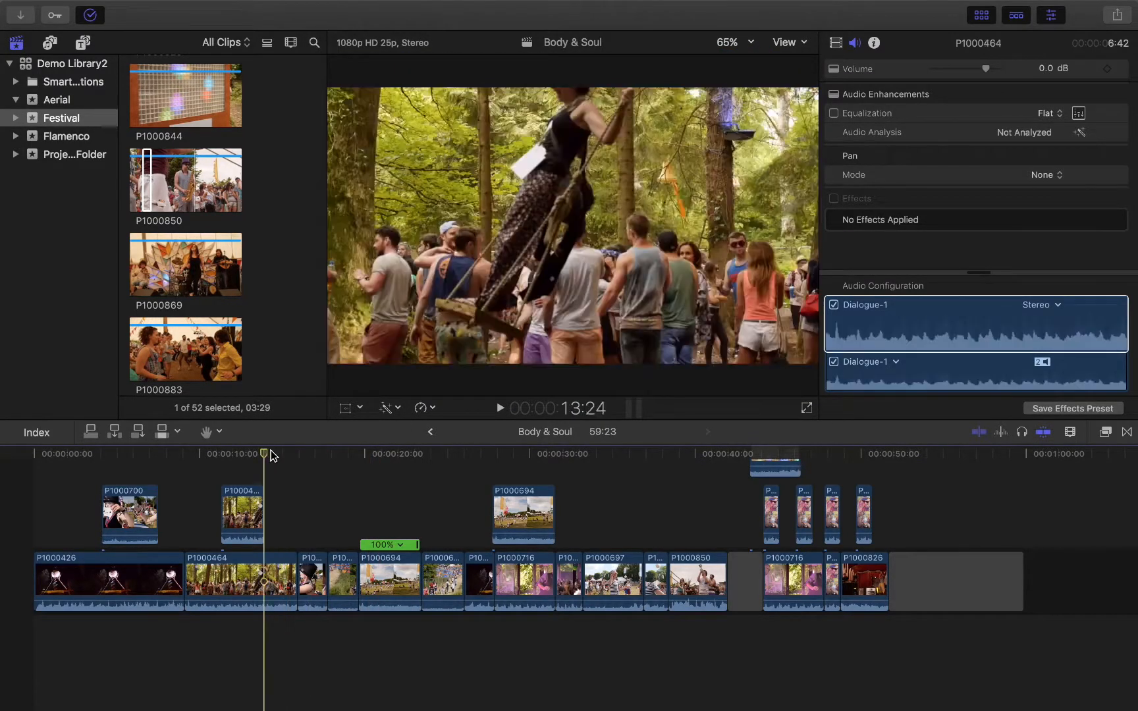
{"action": "left_click", "coordinate": [220, 461]}
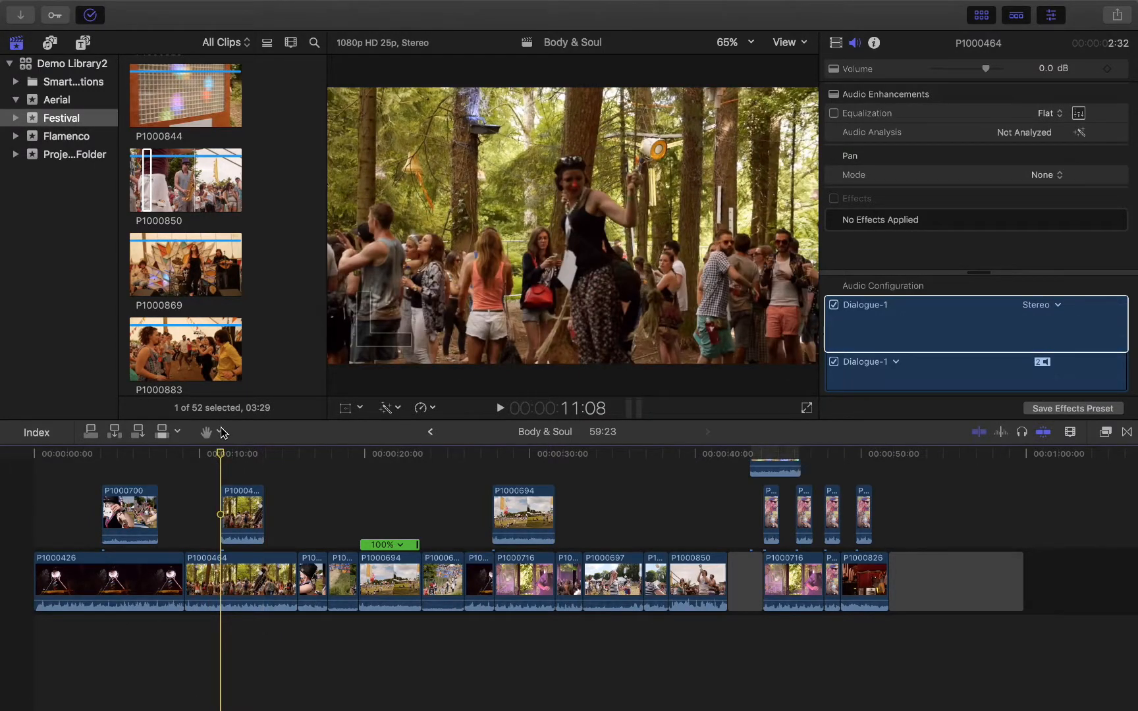
{"action": "left_click", "coordinate": [209, 432]}
{"action": "left_click", "coordinate": [245, 456]}
{"action": "left_click", "coordinate": [238, 457]}
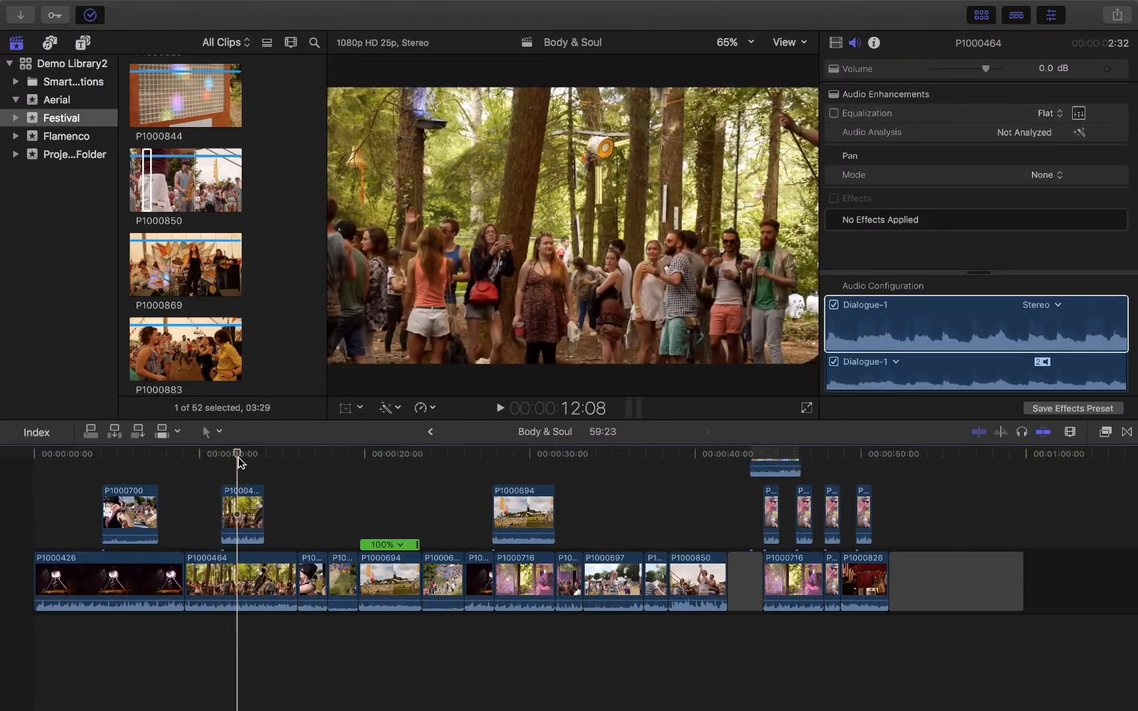
{"action": "left_click_drag", "start_coordinate": [238, 461], "coordinate": [241, 456]}
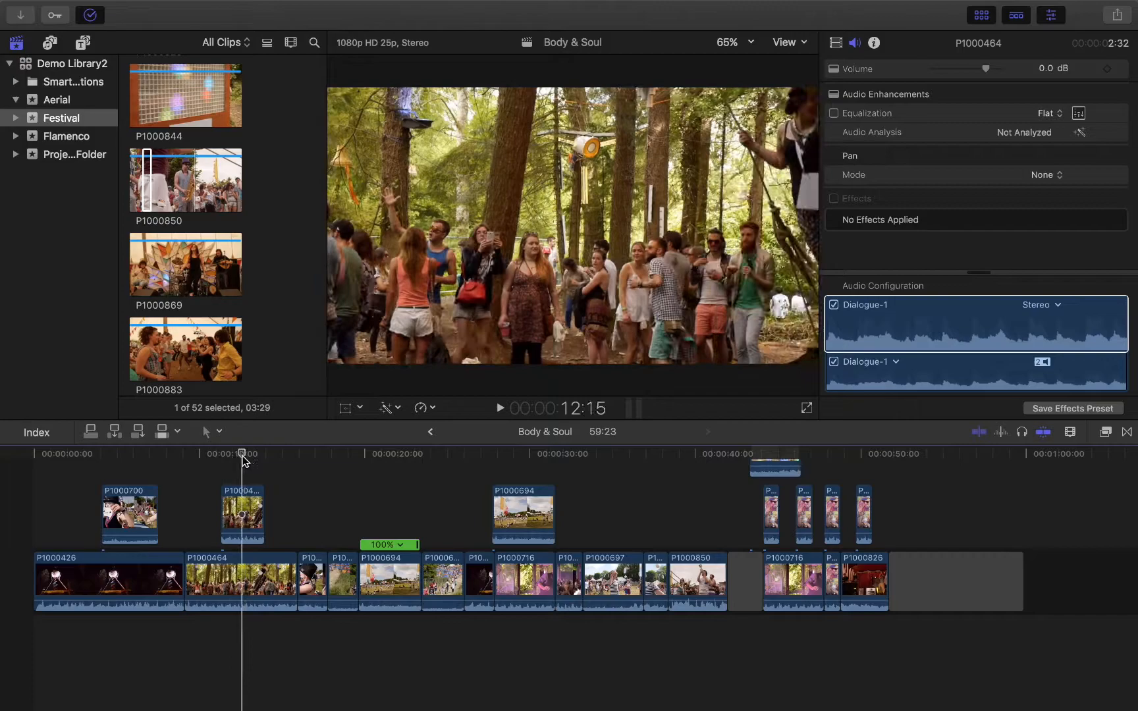
{"action": "left_click", "coordinate": [244, 524]}
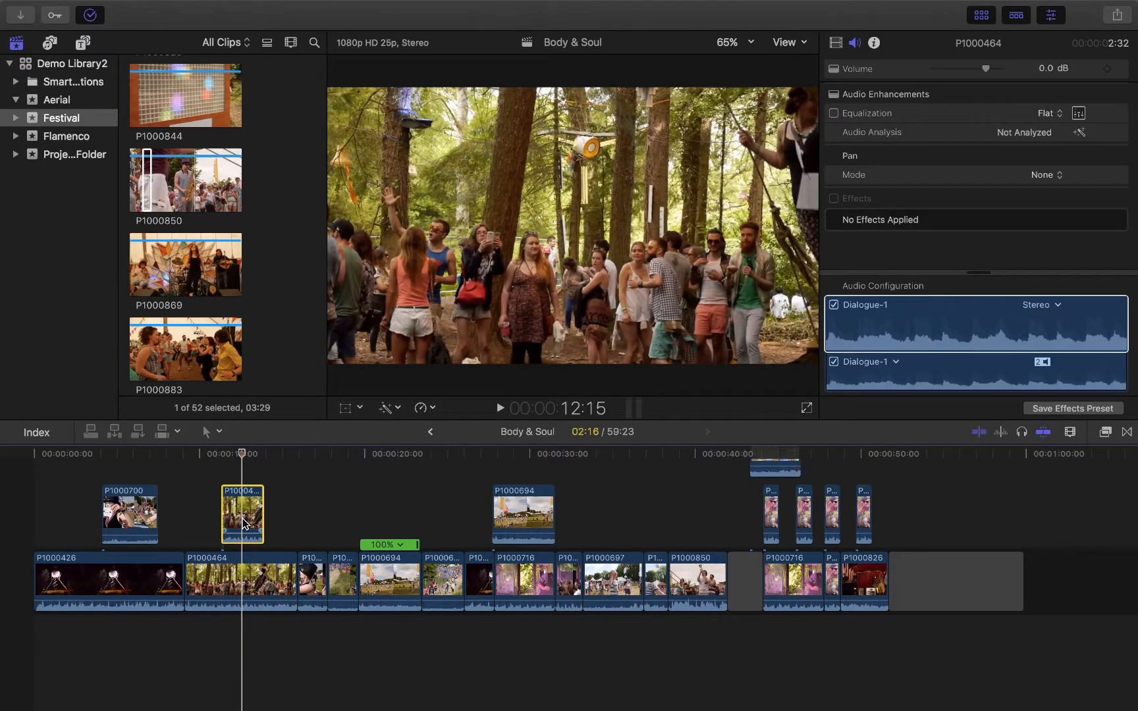